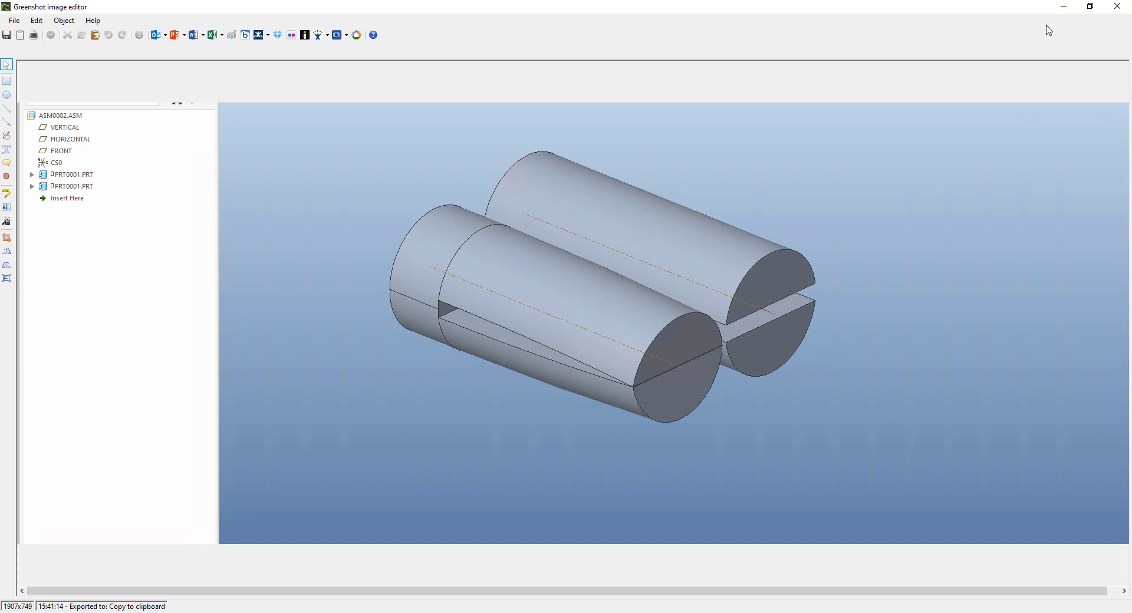
Switch to Creo Parametric and start a Revolve on DTM1, sketching a corner rectangle about 306 by 106 from the origin.
{"action": "left_click", "coordinate": [1063, 7]}
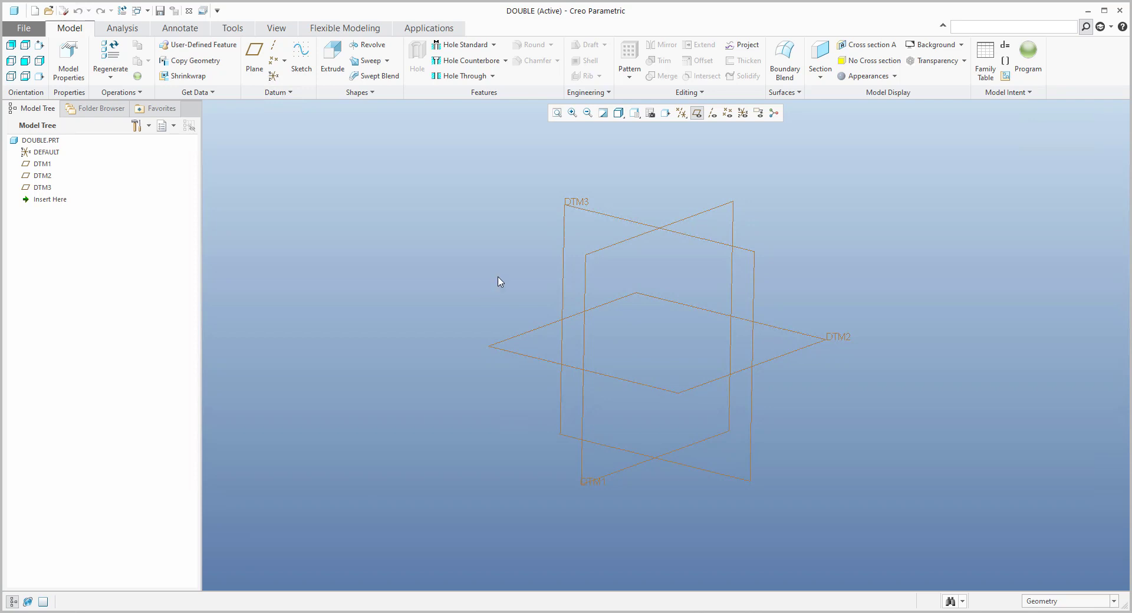
{"action": "left_click", "coordinate": [368, 46]}
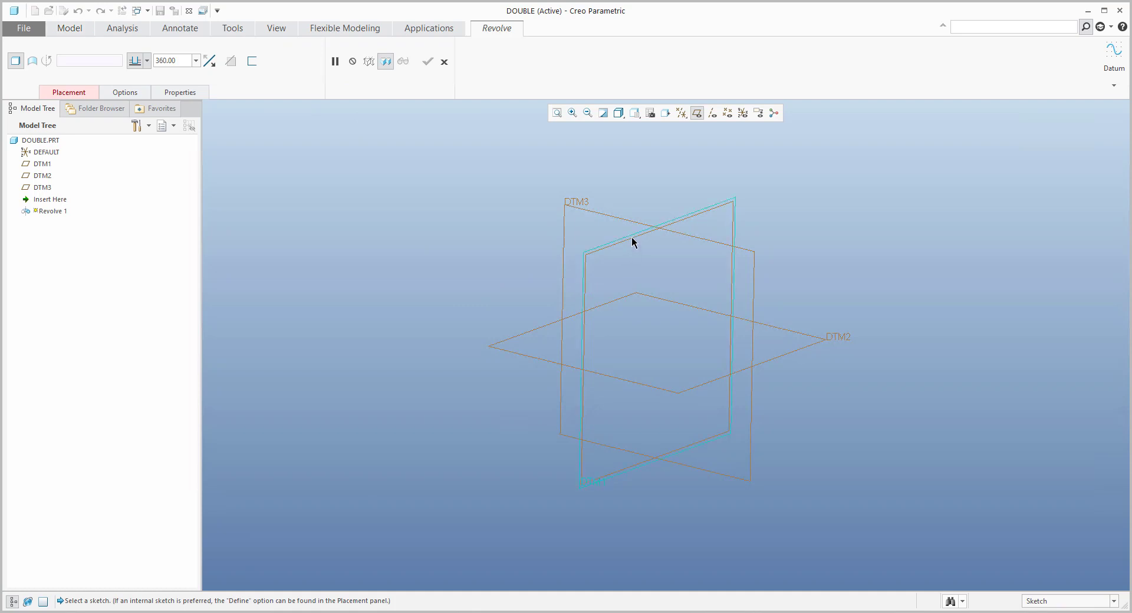
{"action": "left_click", "coordinate": [631, 242]}
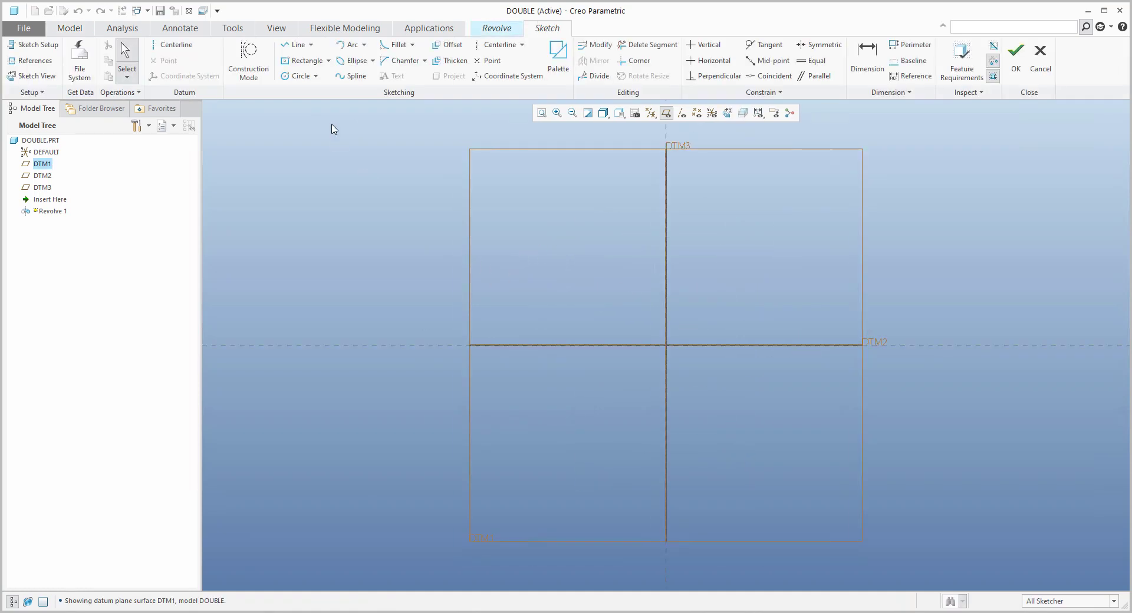
{"action": "left_click", "coordinate": [329, 60]}
{"action": "left_click", "coordinate": [318, 74]}
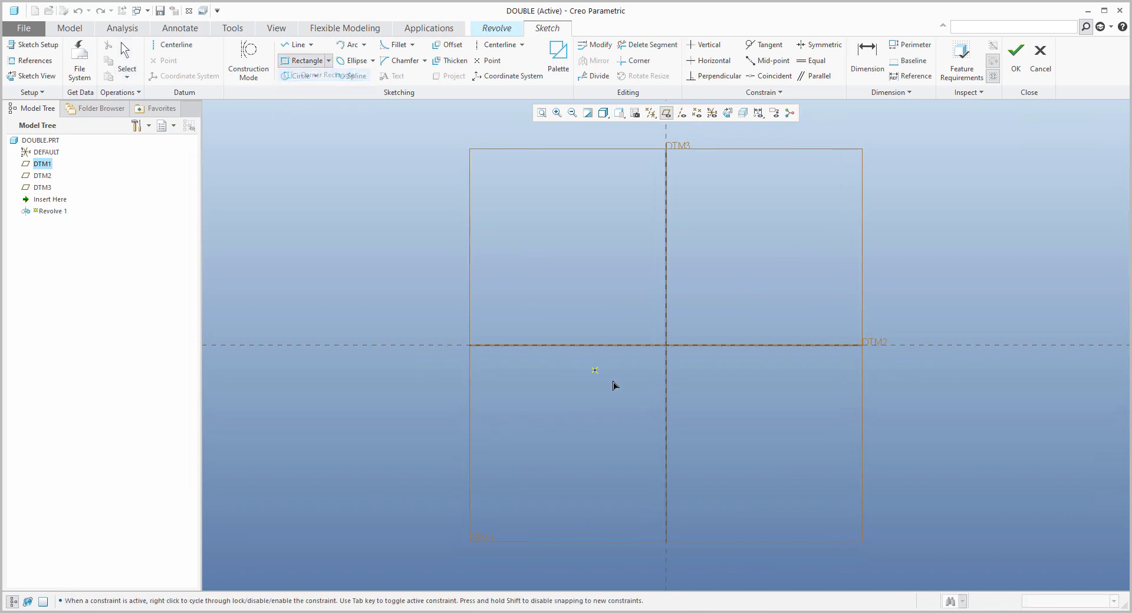
{"action": "left_click", "coordinate": [665, 344]}
{"action": "left_click", "coordinate": [429, 263]}
{"action": "middle_click", "coordinate": [366, 230]}
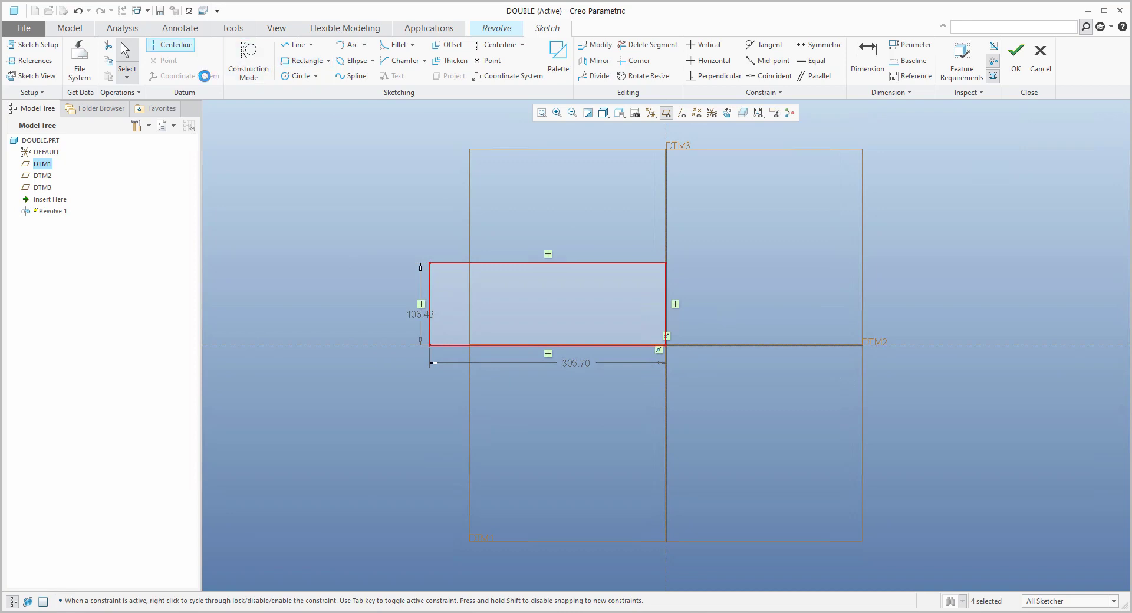
Add a datum centerline along the rectangle's horizontal edge on DTM2 and finish the sketch.
{"action": "left_click", "coordinate": [171, 45]}
{"action": "middle_click", "coordinate": [544, 314]}
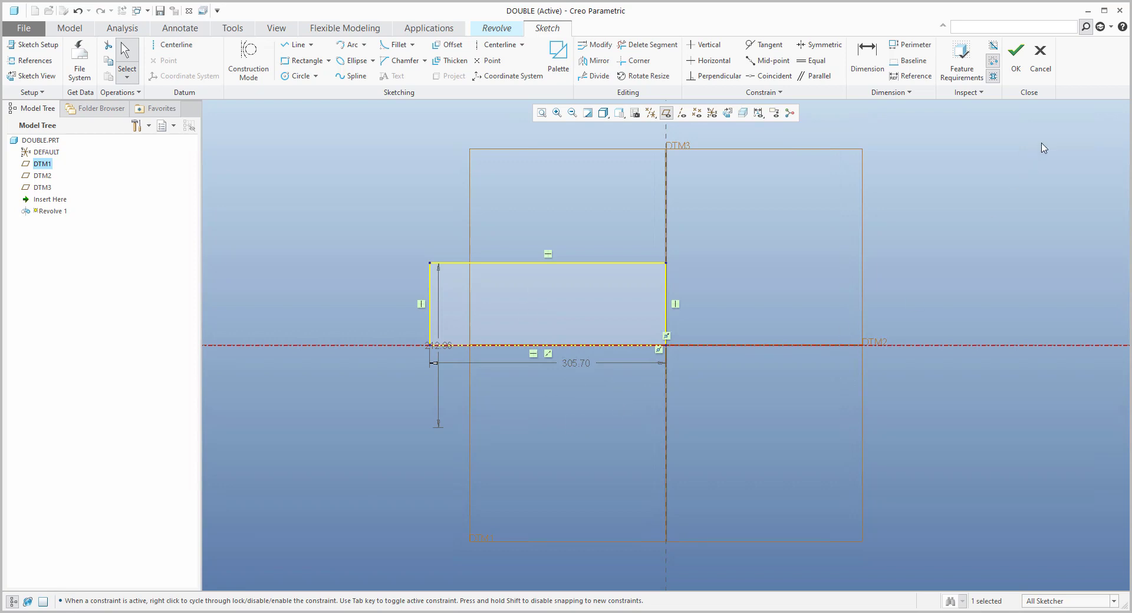
{"action": "left_click", "coordinate": [1015, 57]}
Make the revolve symmetric about the sketch plane with a 180 degree angle and complete the half cylinder.
{"action": "middle_click_drag", "start_coordinate": [756, 327], "coordinate": [648, 348]}
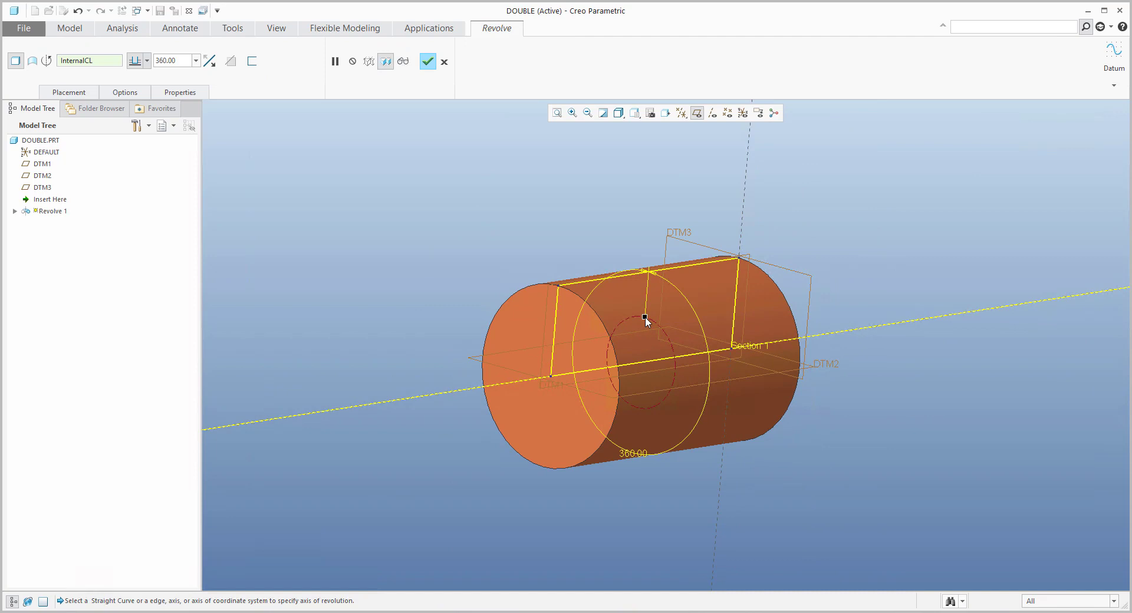
{"action": "right_click", "coordinate": [646, 321]}
{"action": "left_click", "coordinate": [672, 354]}
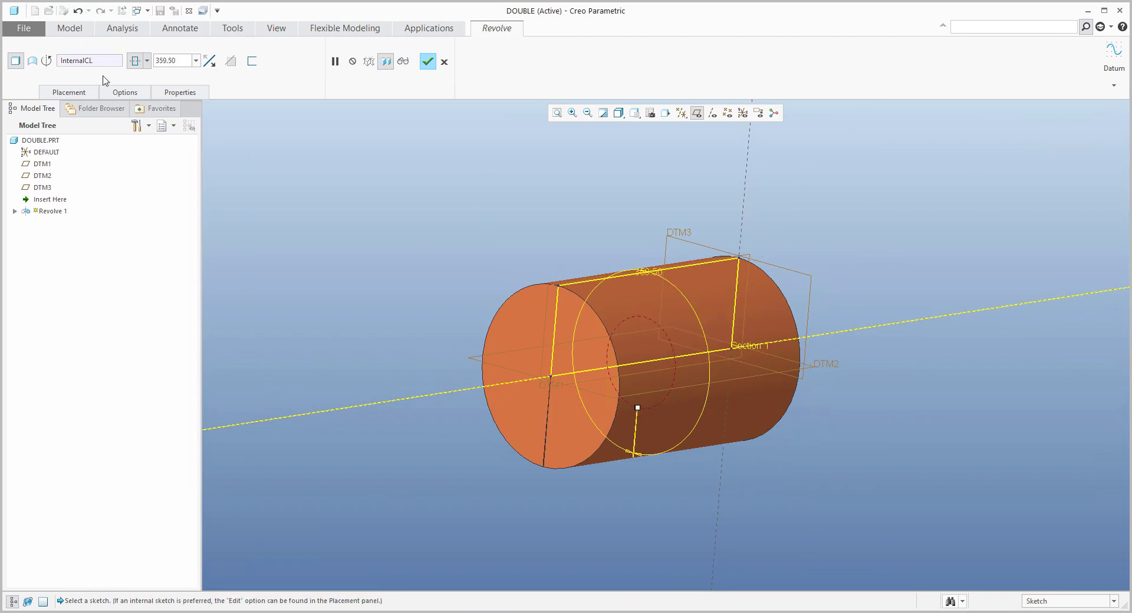
{"action": "double_click", "coordinate": [171, 61]}
{"action": "type", "text": "180"}
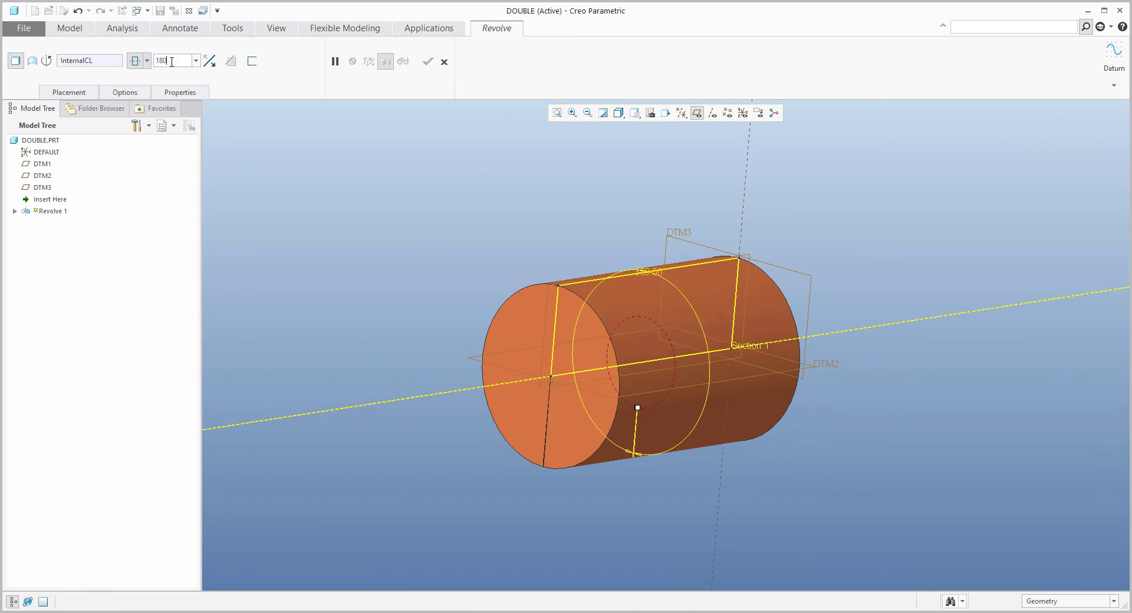
{"action": "key", "text": "Return"}
{"action": "middle_click_drag", "start_coordinate": [391, 259], "coordinate": [391, 267]}
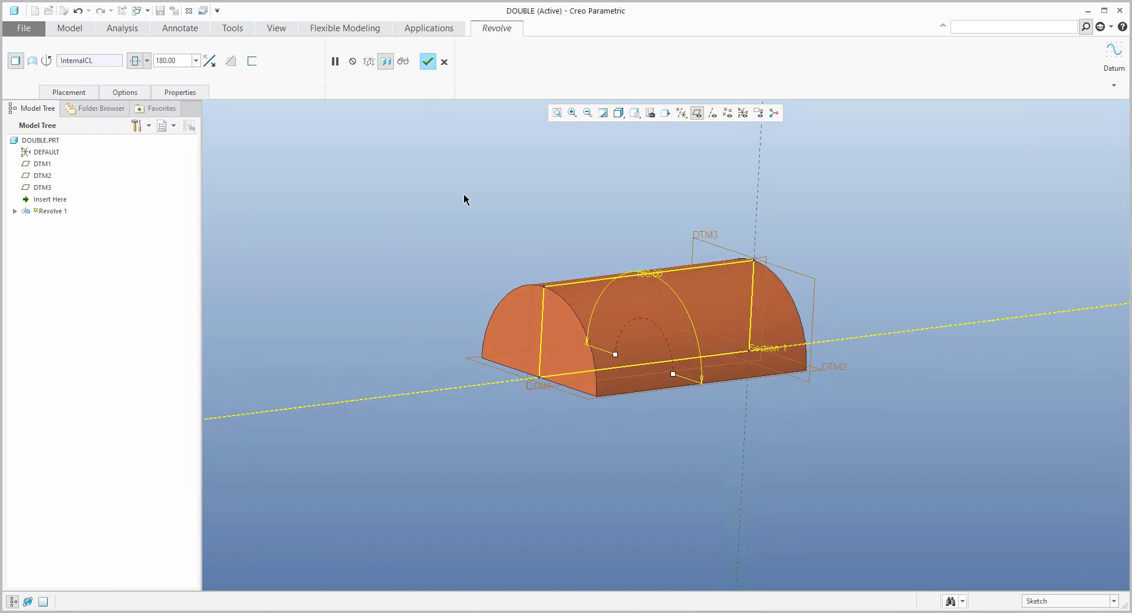
{"action": "left_click", "coordinate": [428, 61]}
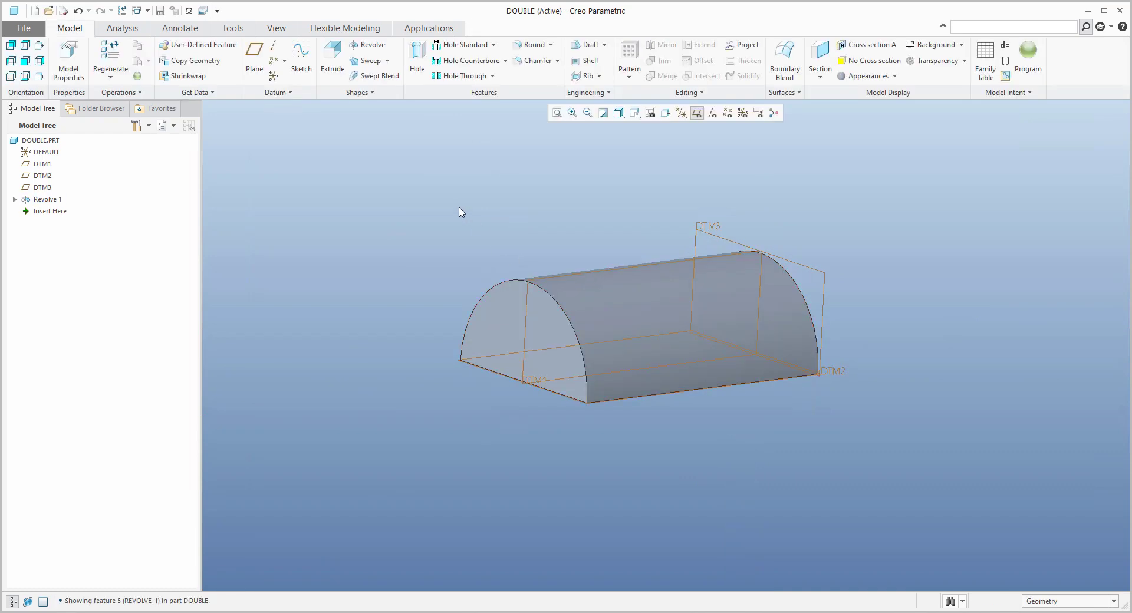
Start an Extrude on the half cylinder's semicircular end face, sketching a rectangle about 238 by 16 across its base.
{"action": "middle_click_drag", "start_coordinate": [459, 210], "coordinate": [462, 209]}
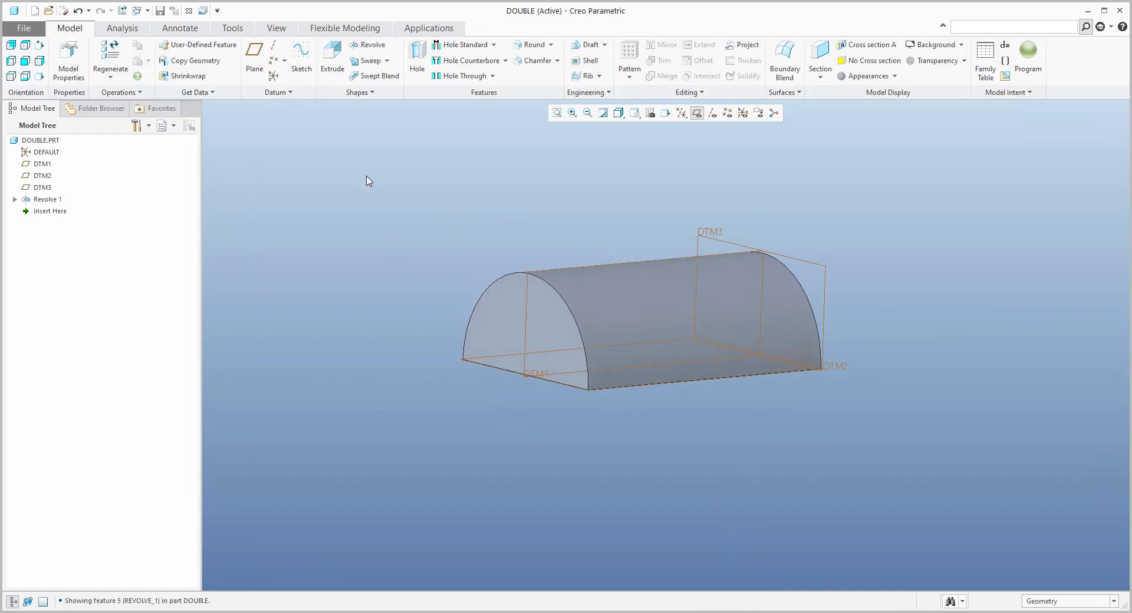
{"action": "left_click", "coordinate": [332, 58]}
{"action": "left_click", "coordinate": [553, 342]}
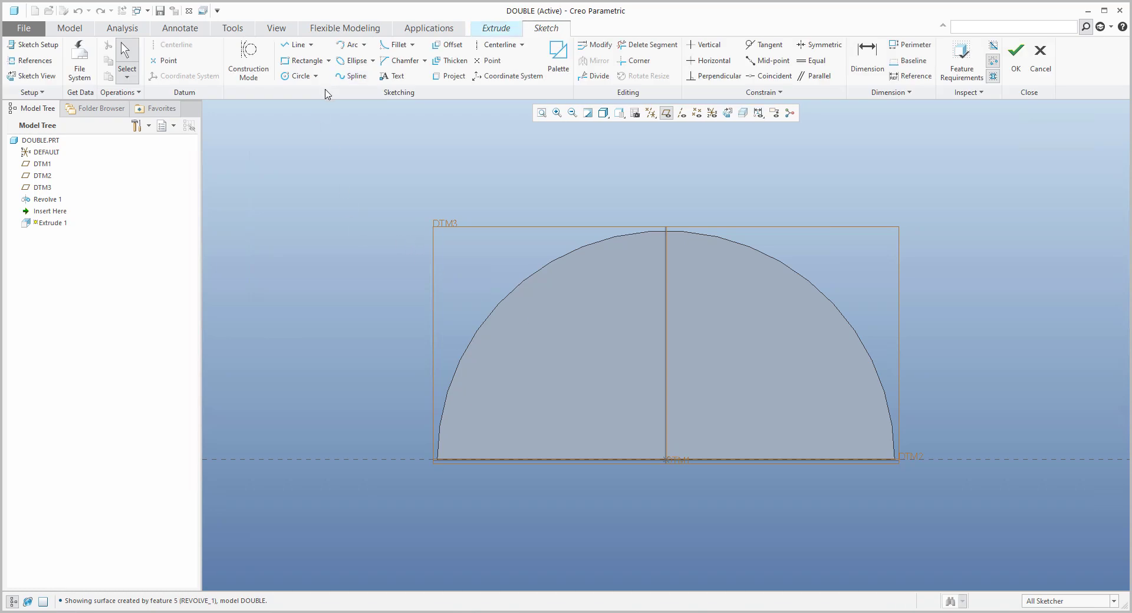
{"action": "left_click", "coordinate": [317, 65]}
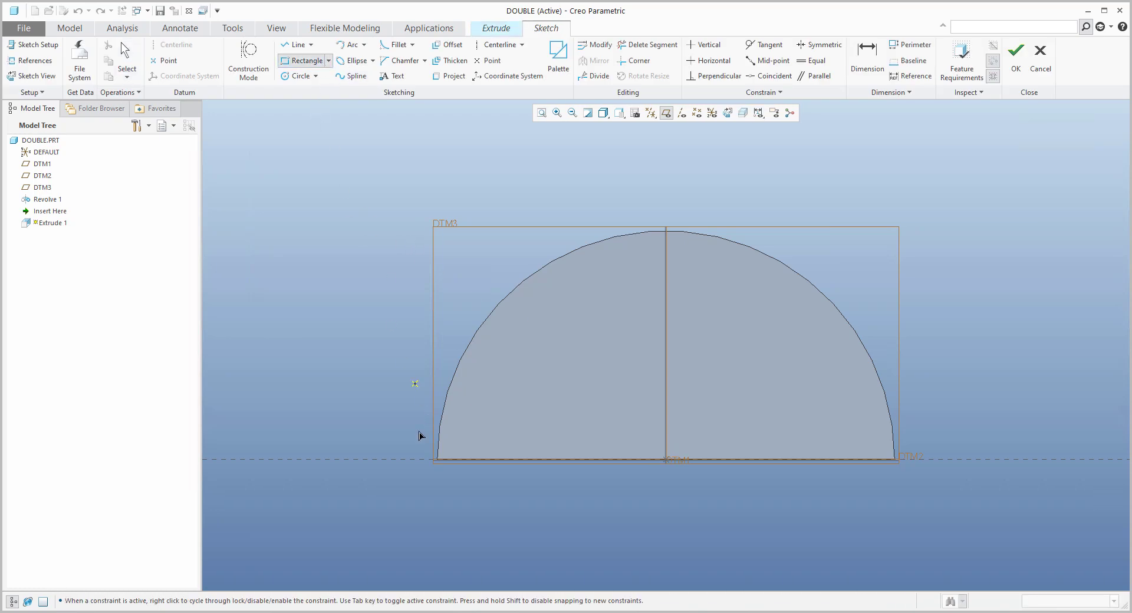
{"action": "left_click", "coordinate": [411, 460]}
{"action": "left_click", "coordinate": [922, 426]}
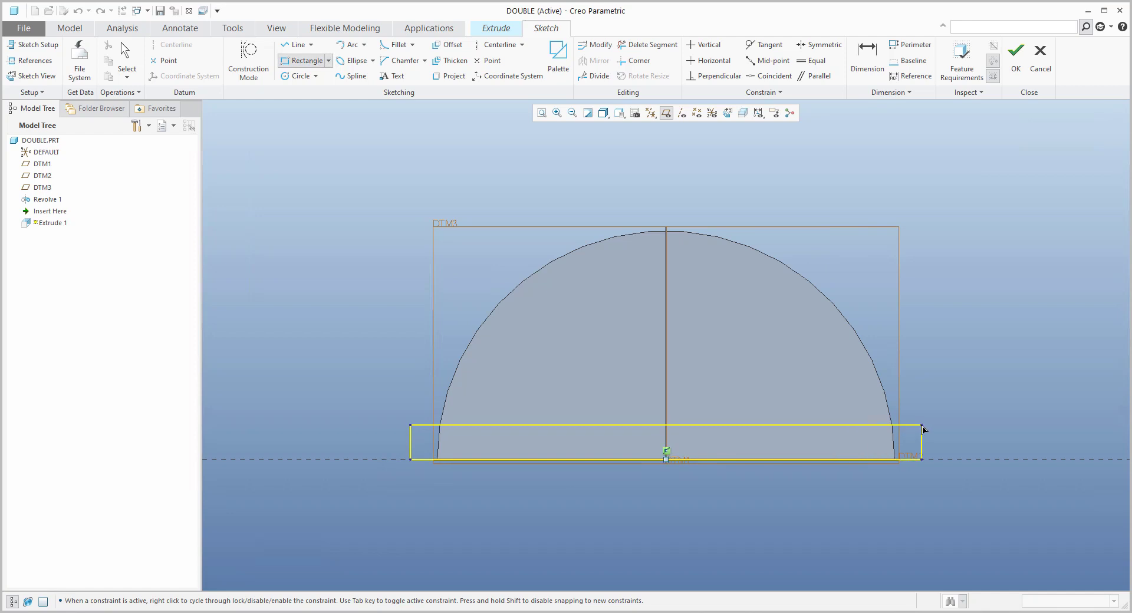
{"action": "middle_click", "coordinate": [931, 377]}
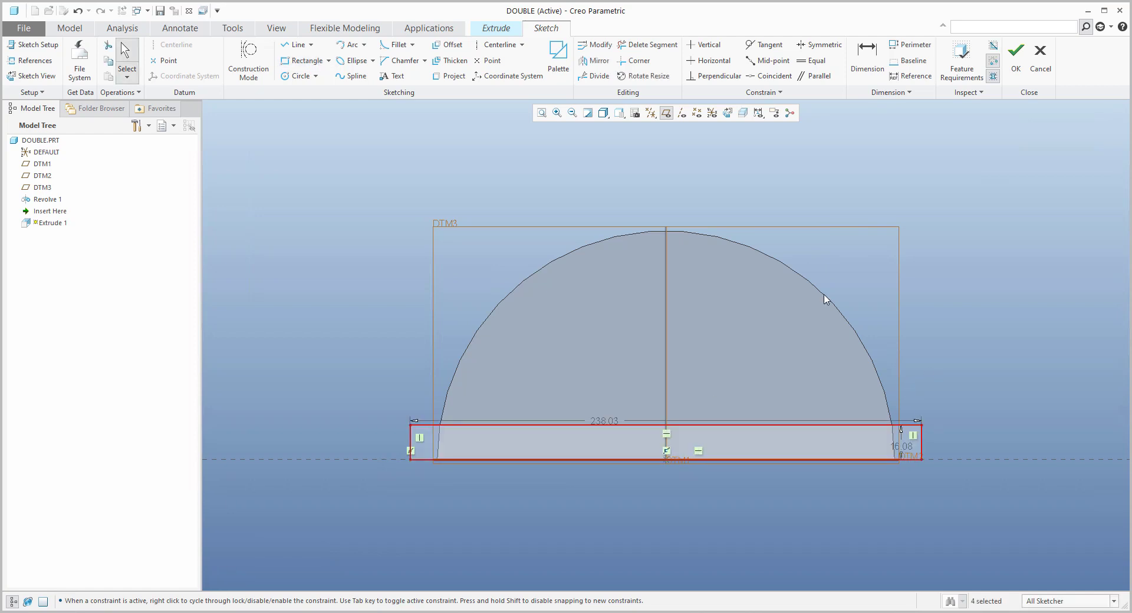
{"action": "left_click", "coordinate": [1015, 59]}
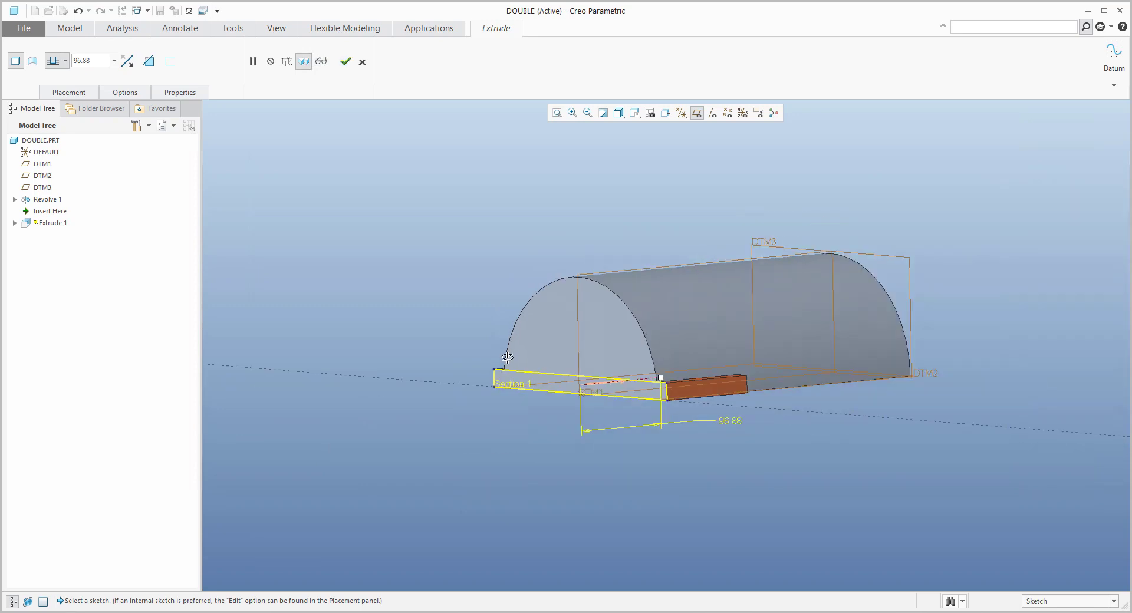
Extend the extrusion along the body to a depth of about 230 and complete it as a material-removing cut.
{"action": "left_click_drag", "start_coordinate": [772, 350], "coordinate": [782, 337]}
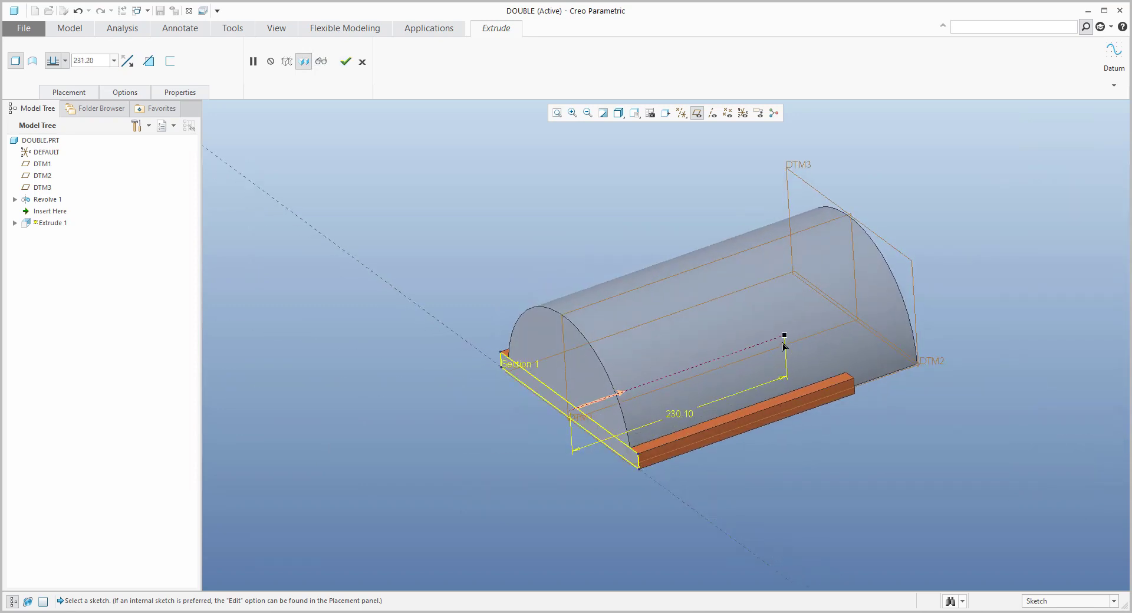
{"action": "left_click", "coordinate": [149, 61]}
{"action": "middle_click", "coordinate": [401, 192]}
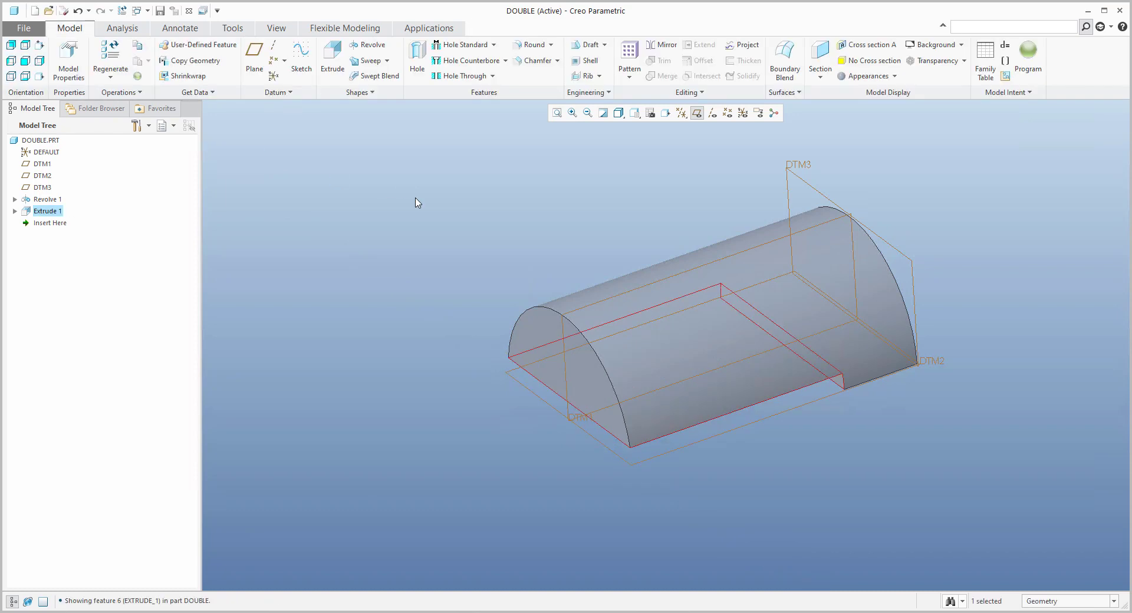
{"action": "middle_click_drag", "start_coordinate": [414, 201], "coordinate": [342, 260]}
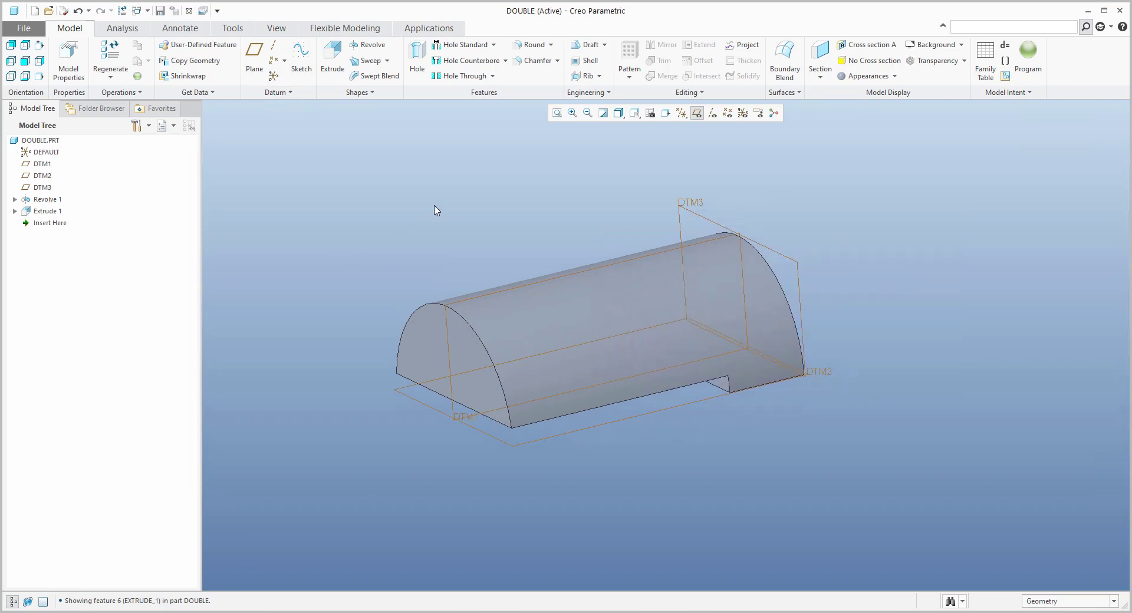
{"action": "middle_click_drag", "start_coordinate": [434, 210], "coordinate": [434, 205]}
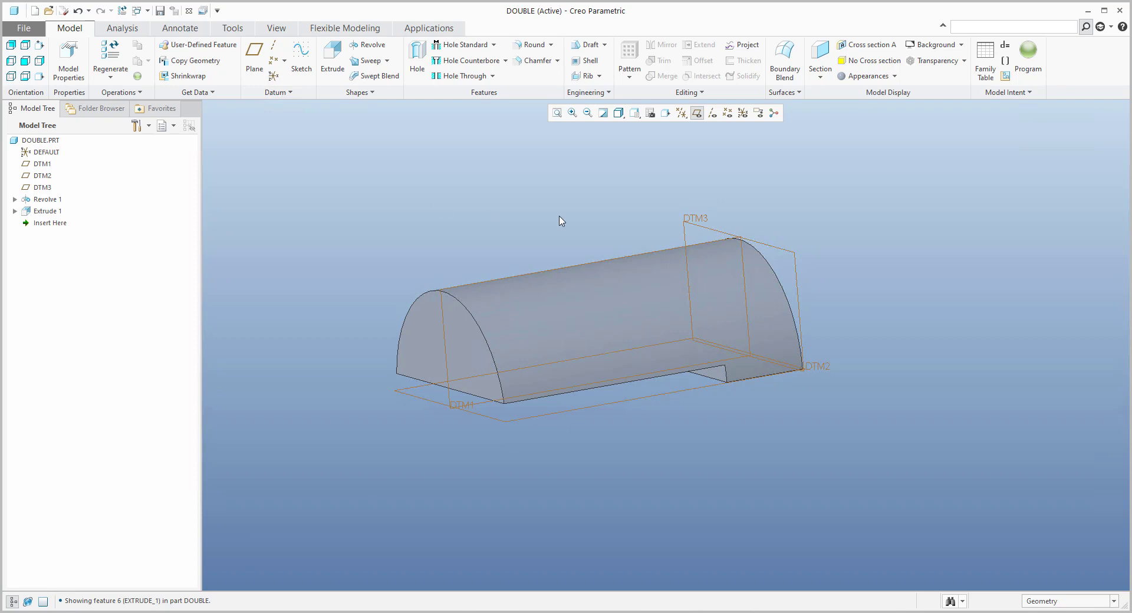
Hide the datum planes and make a surface copy of all the solid body's surfaces.
{"action": "left_click", "coordinate": [696, 117]}
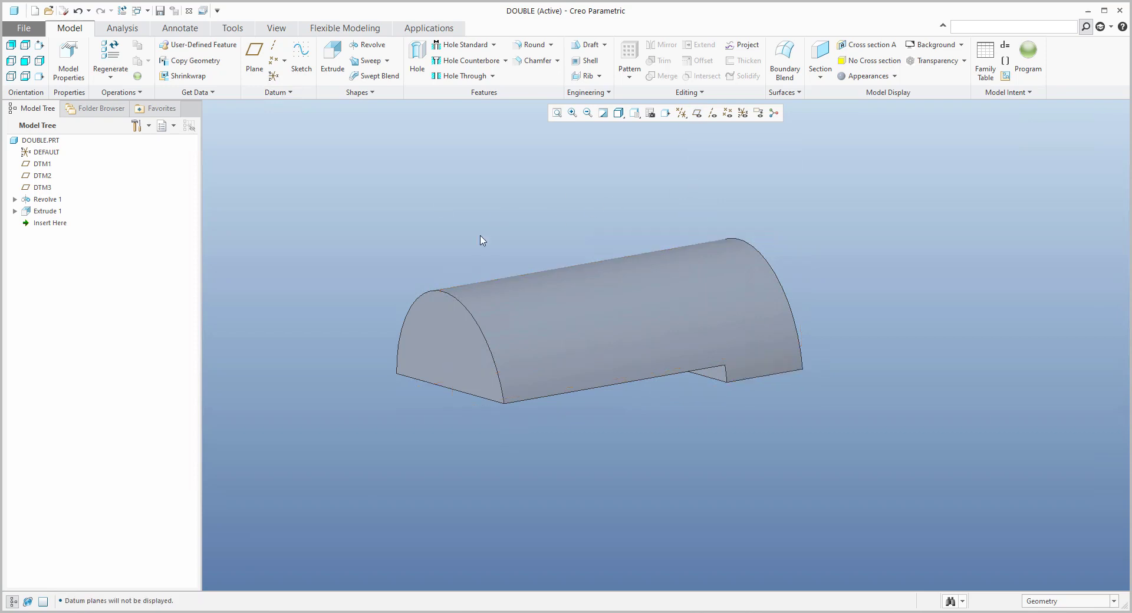
{"action": "left_click", "coordinate": [550, 320]}
{"action": "left_click", "coordinate": [551, 321]}
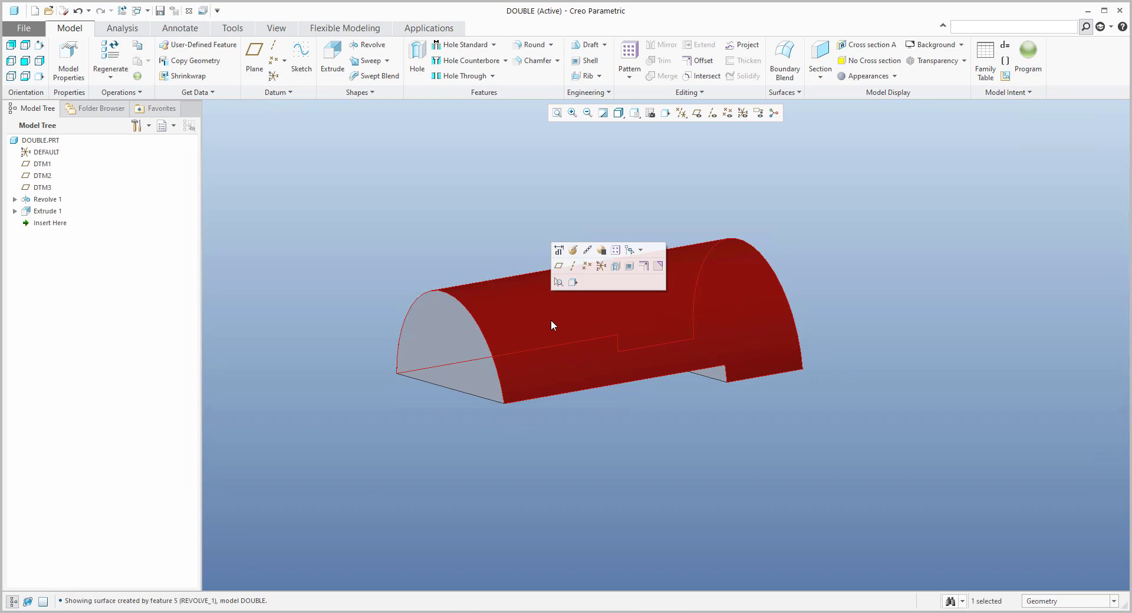
{"action": "right_click", "coordinate": [475, 221]}
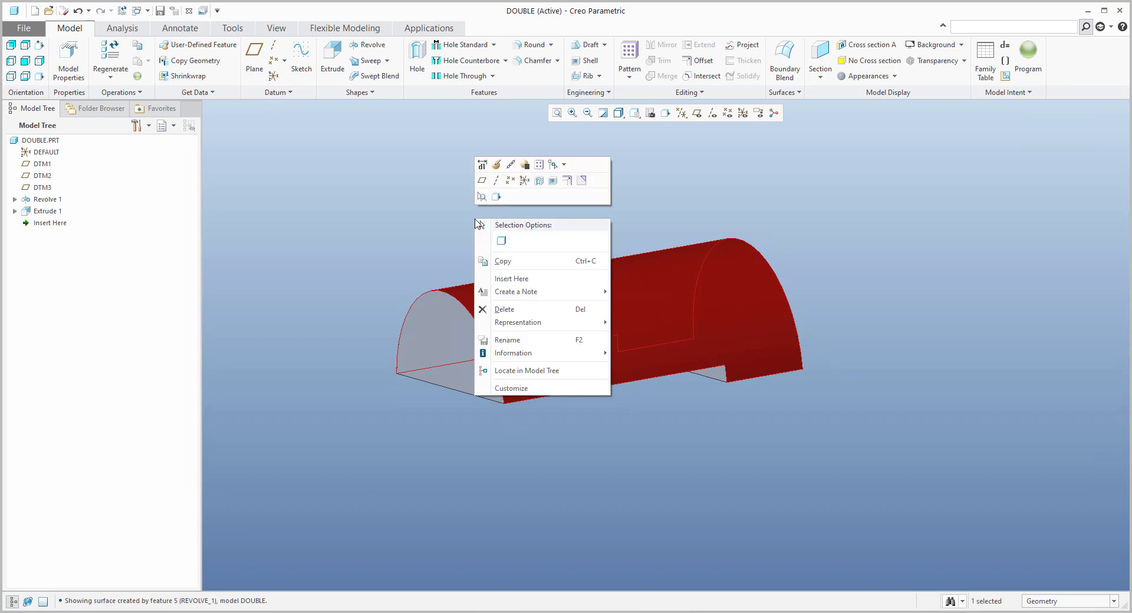
{"action": "left_click", "coordinate": [502, 241]}
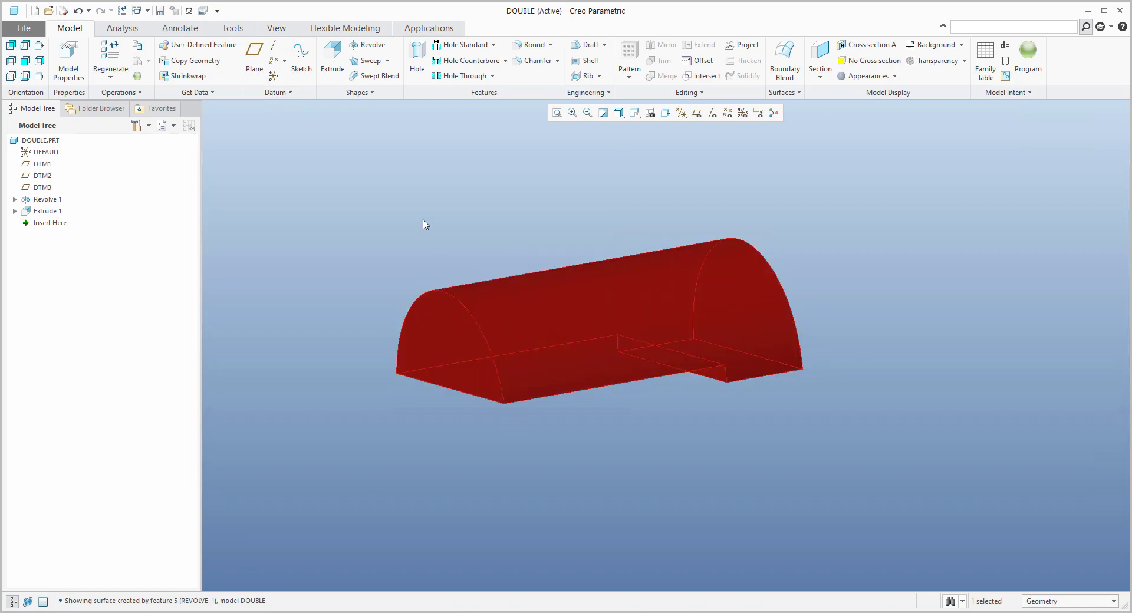
{"action": "left_click", "coordinate": [142, 52]}
{"action": "left_click", "coordinate": [137, 61]}
{"action": "middle_click", "coordinate": [338, 247]}
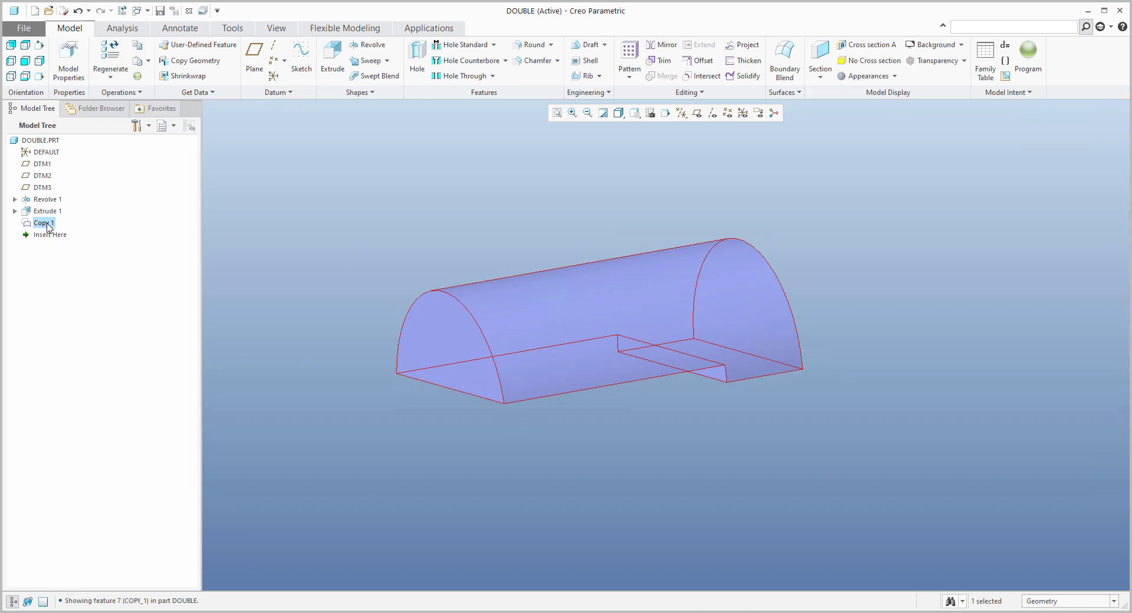
Rename the copied surface feature in the model tree as ORG.
{"action": "left_click", "coordinate": [47, 227]}
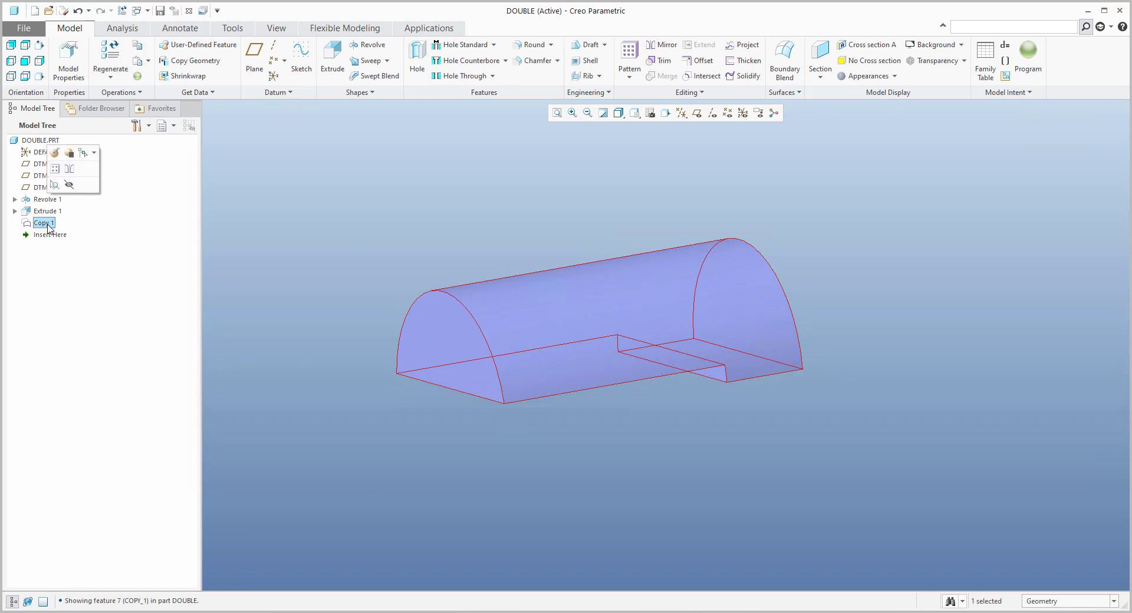
{"action": "left_click", "coordinate": [47, 225]}
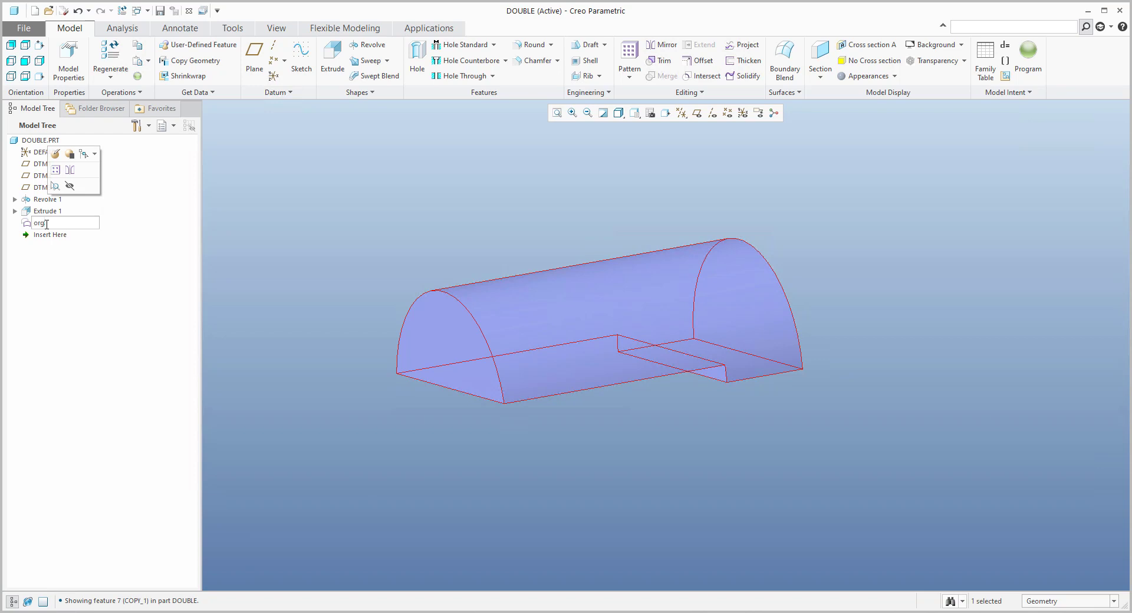
{"action": "key", "text": "Return"}
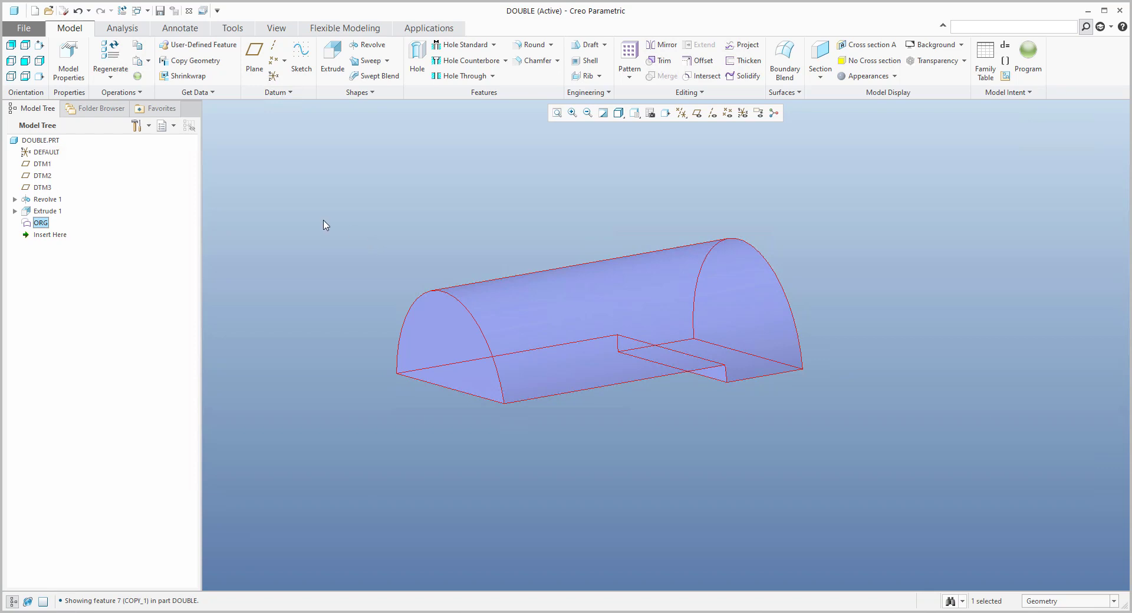
{"action": "left_click", "coordinate": [12, 257]}
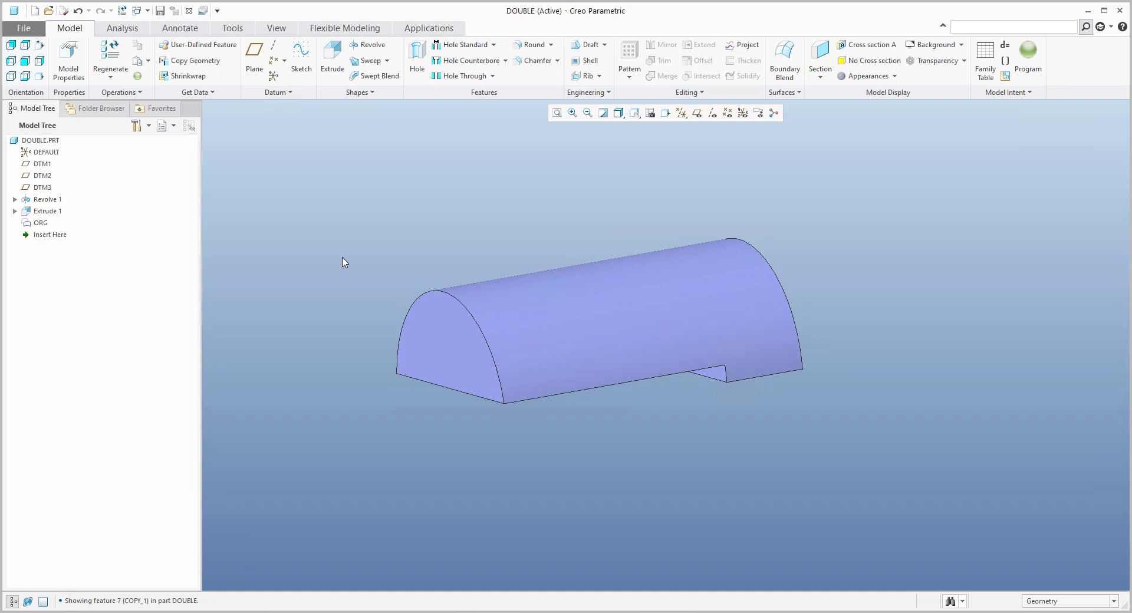
Start a special paste of the ORG surface copy with move/rotate transformations applied.
{"action": "left_click", "coordinate": [40, 224]}
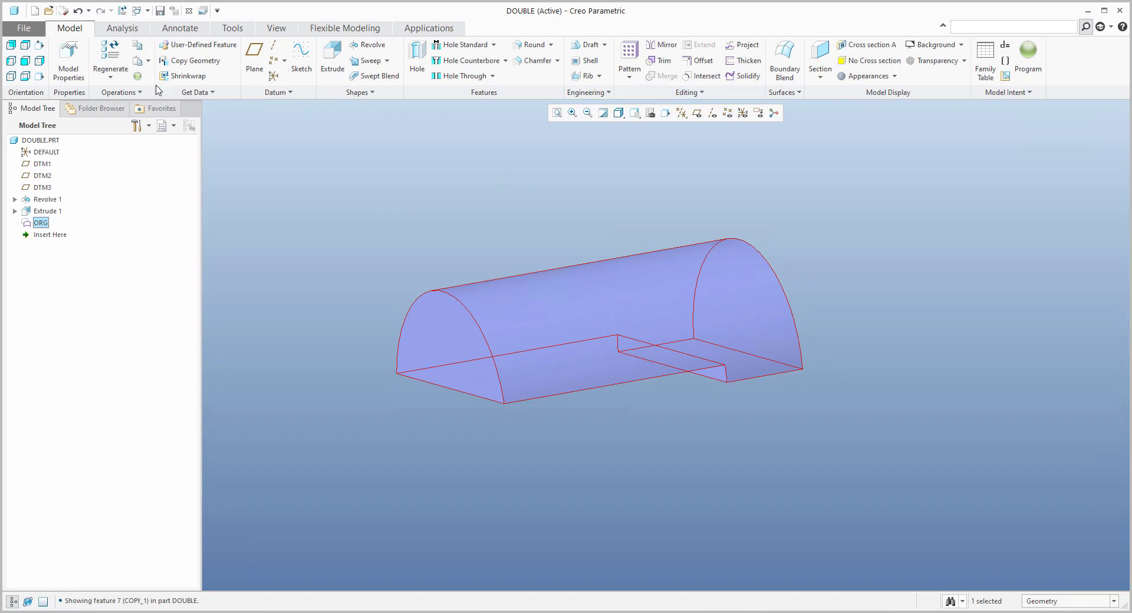
{"action": "left_click", "coordinate": [149, 61]}
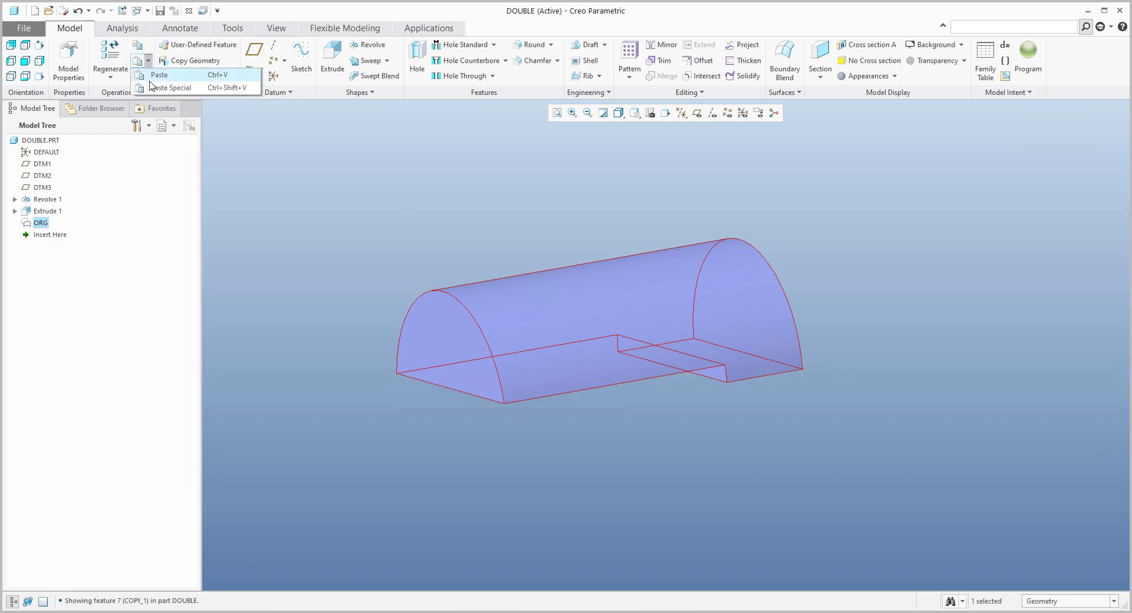
{"action": "left_click", "coordinate": [170, 88]}
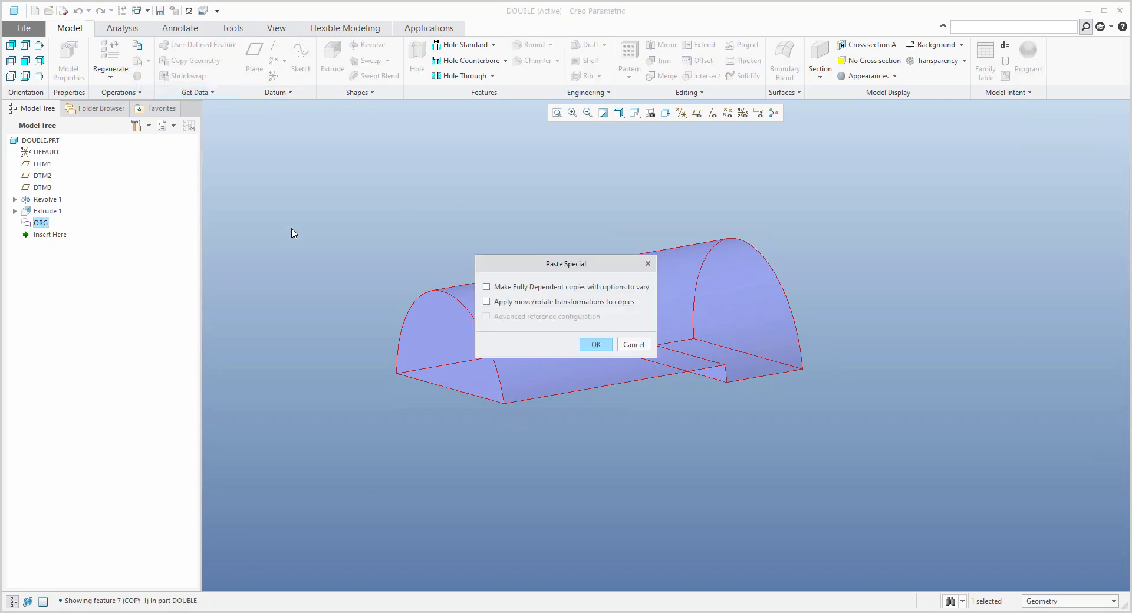
{"action": "left_click", "coordinate": [486, 302]}
{"action": "left_click", "coordinate": [595, 345]}
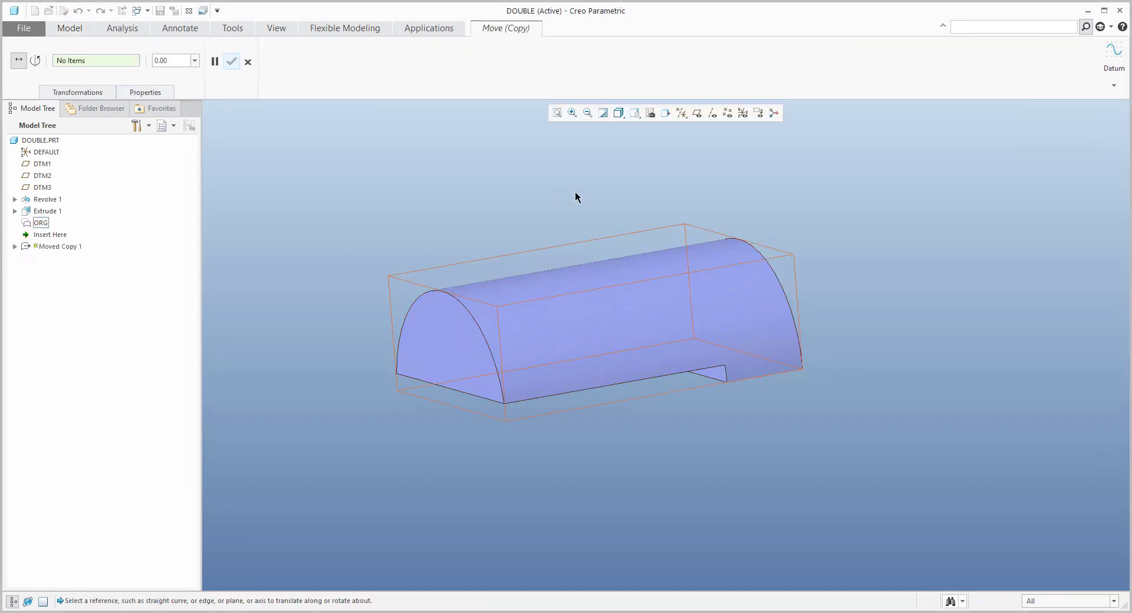
Display the axes, rotate the pasted surfaces 180° about the half cylinder's central axis, and complete the moved copy.
{"action": "left_click", "coordinate": [712, 112]}
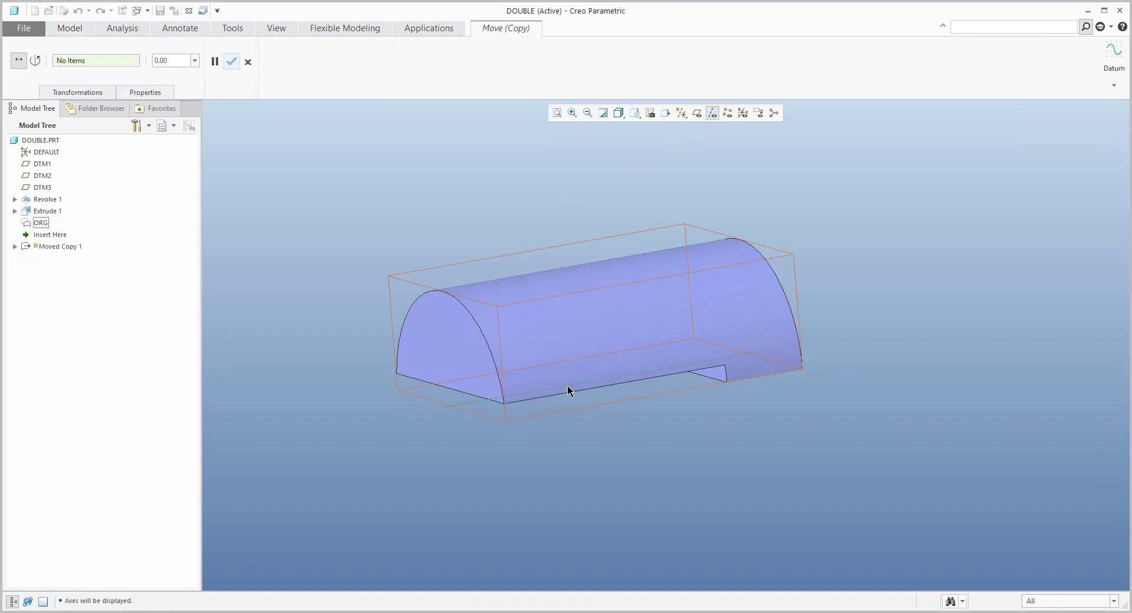
{"action": "left_click", "coordinate": [567, 390]}
{"action": "left_click", "coordinate": [35, 60]}
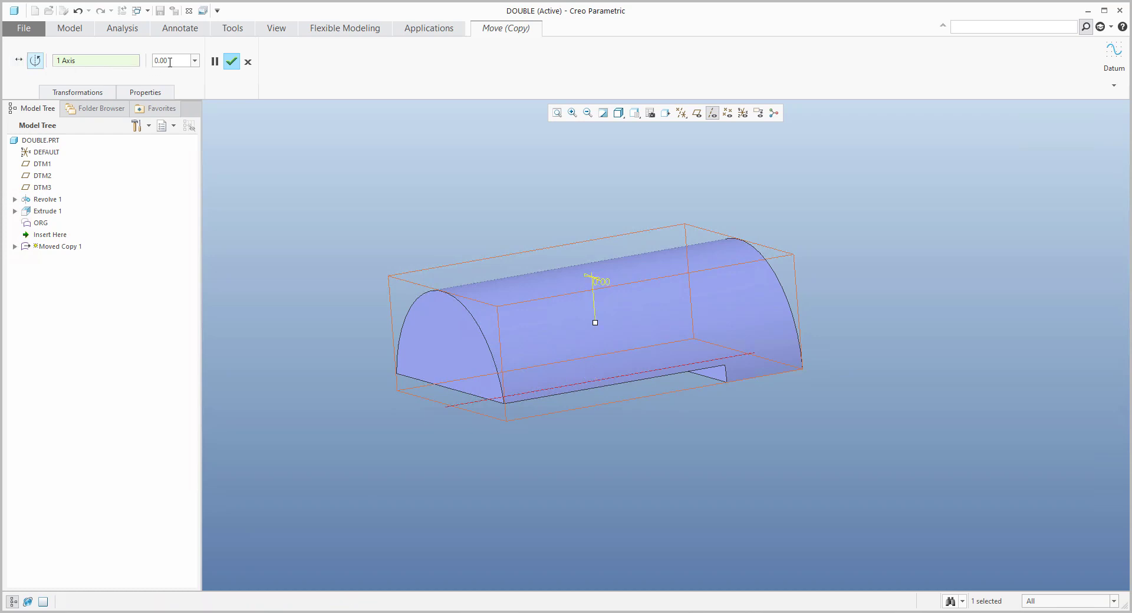
{"action": "left_click_drag", "start_coordinate": [169, 62], "coordinate": [156, 65]}
{"action": "type", "text": "180"}
{"action": "key", "text": "Return"}
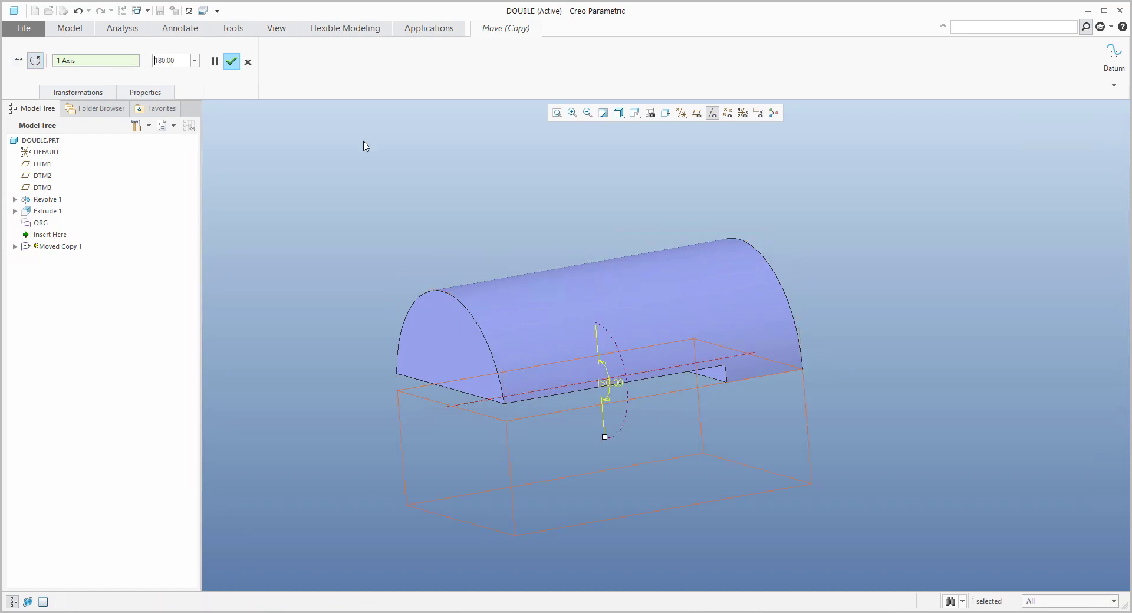
{"action": "middle_click", "coordinate": [415, 195]}
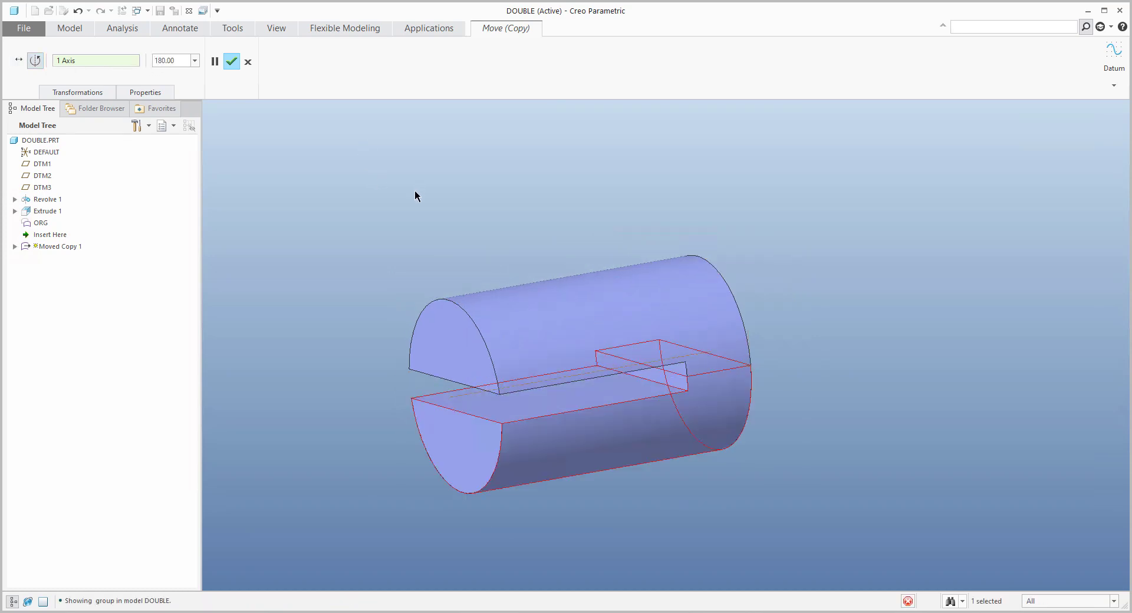
{"action": "mouse_move", "coordinate": [414, 253]}
{"action": "middle_mouse_down"}
{"action": "mouse_move", "coordinate": [427, 253]}
{"action": "mouse_move", "coordinate": [399, 237]}
{"action": "middle_mouse_up"}
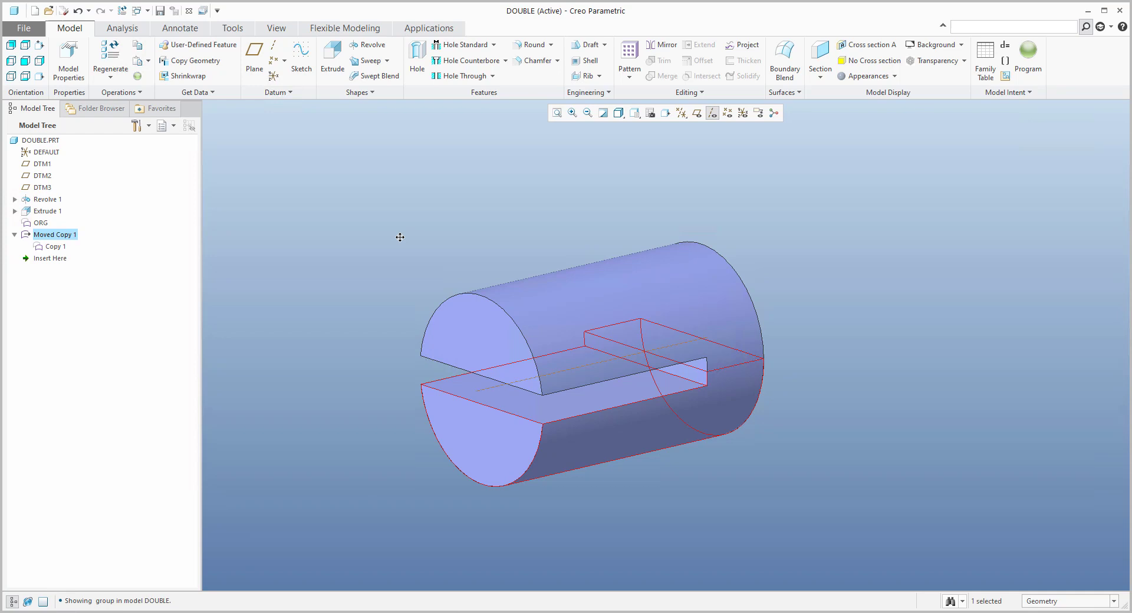
{"action": "left_click", "coordinate": [326, 225]}
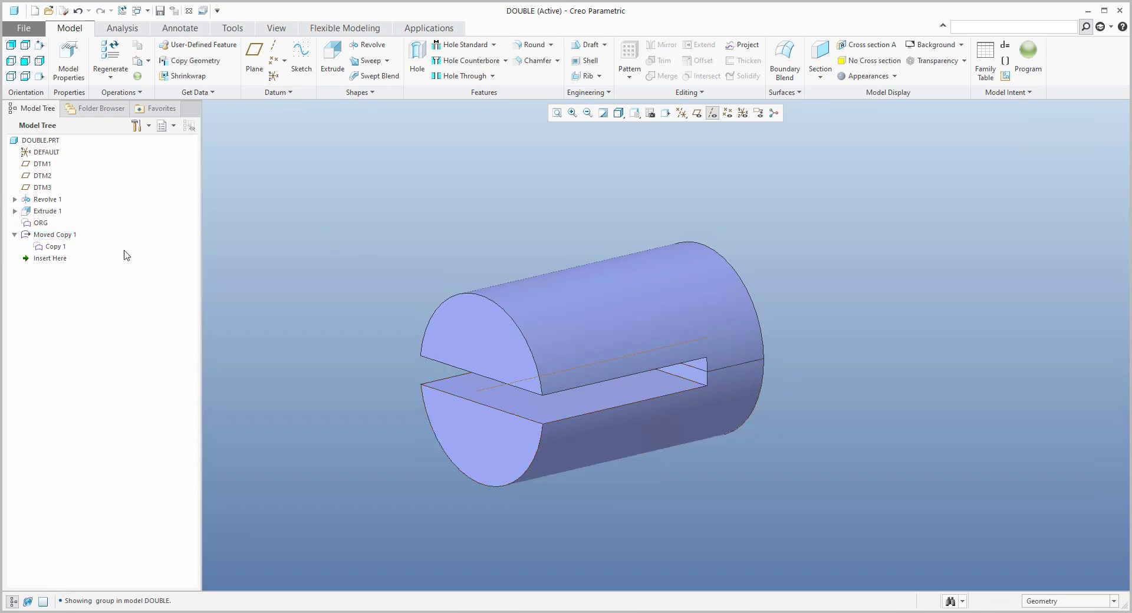
Rename the moved copy feature in the model tree as ORG2.
{"action": "left_click", "coordinate": [14, 235]}
{"action": "left_click", "coordinate": [49, 235]}
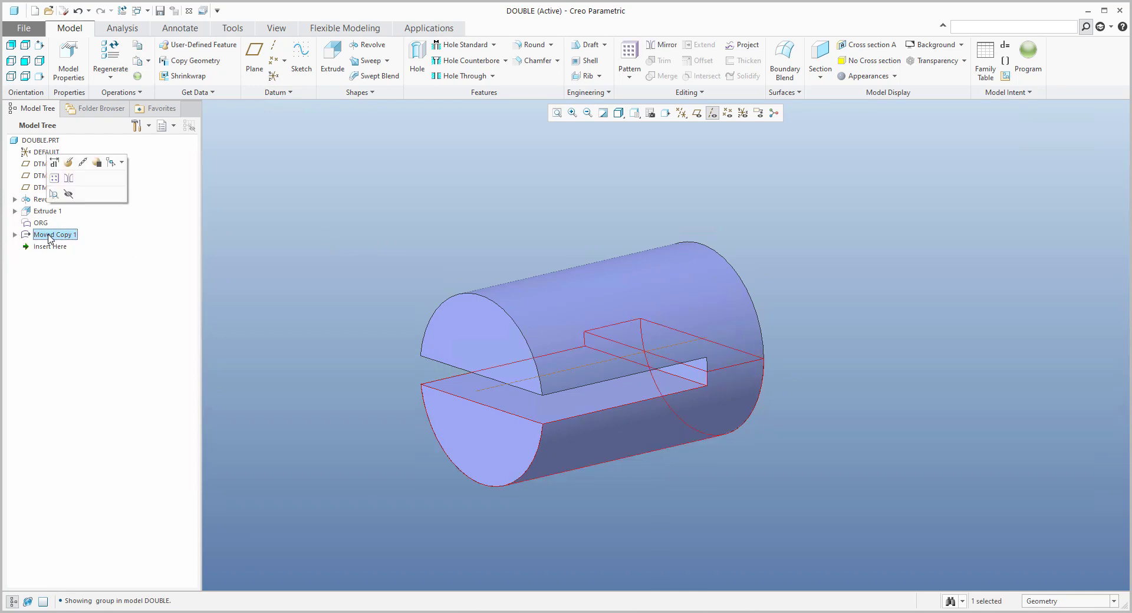
{"action": "left_click", "coordinate": [58, 236]}
{"action": "key", "text": "BackSpace"}
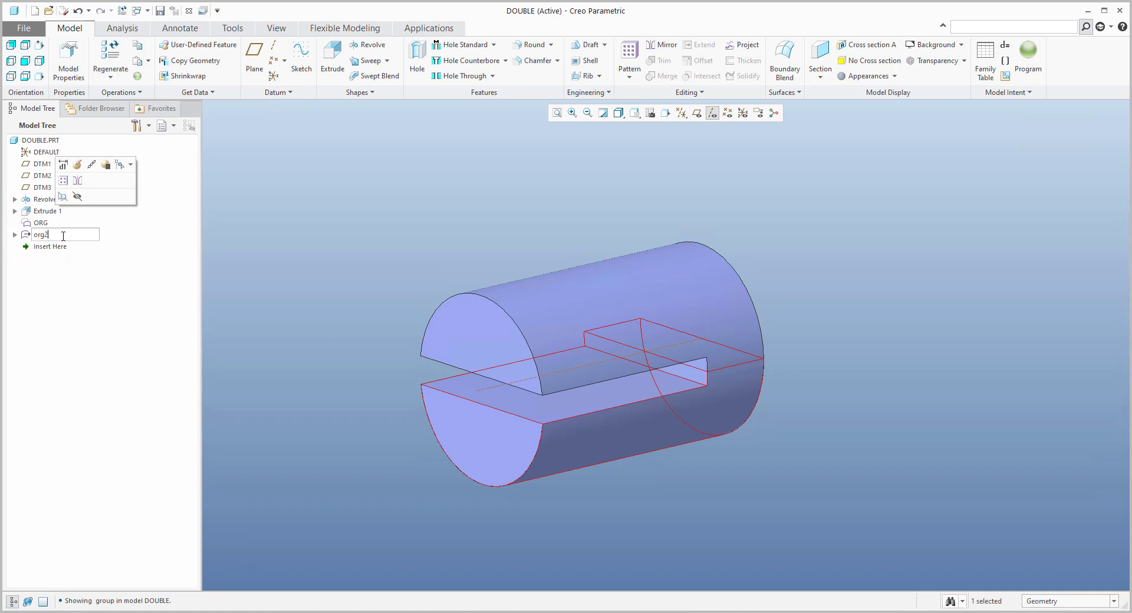
{"action": "key", "text": "Return"}
{"action": "left_click", "coordinate": [329, 275]}
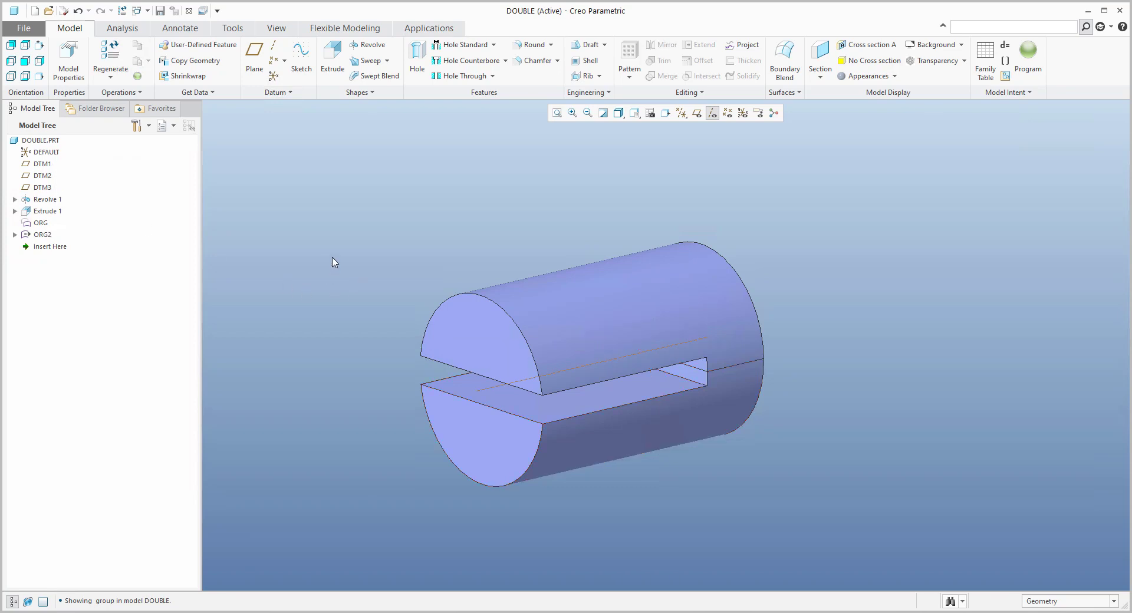
Solidify the copied surface inside ORG2 to fill the rotated half with material.
{"action": "left_click", "coordinate": [37, 235]}
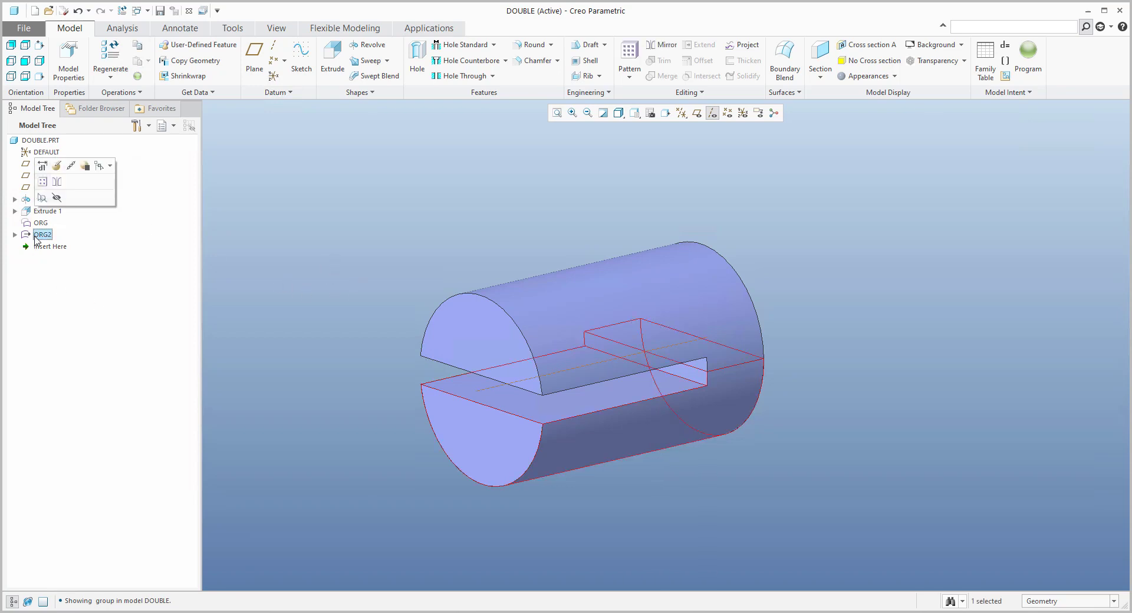
{"action": "left_click", "coordinate": [14, 234]}
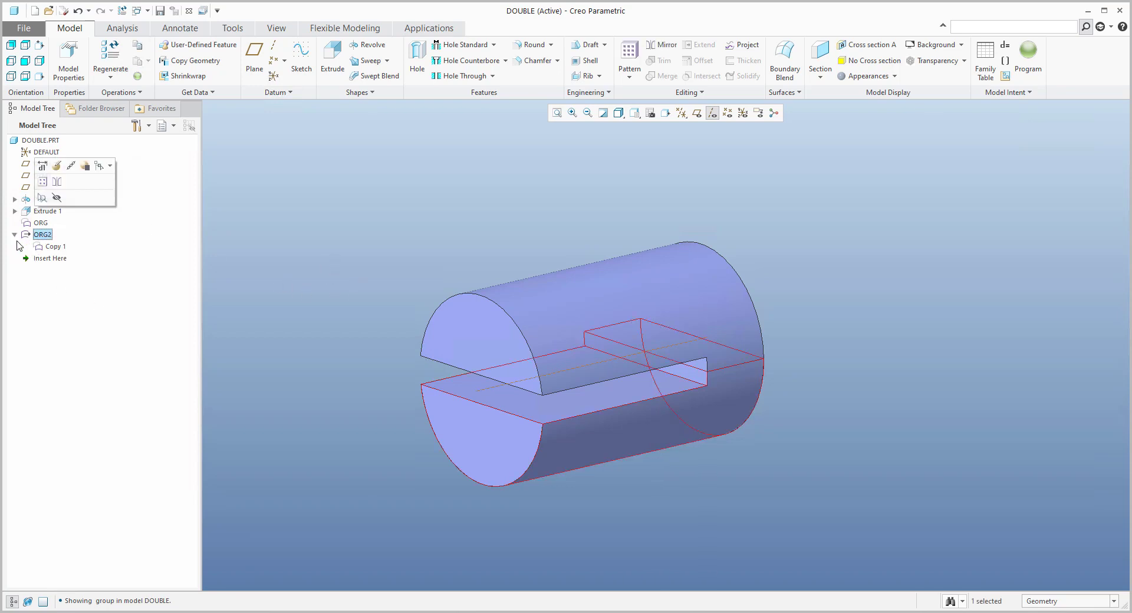
{"action": "left_click", "coordinate": [51, 248]}
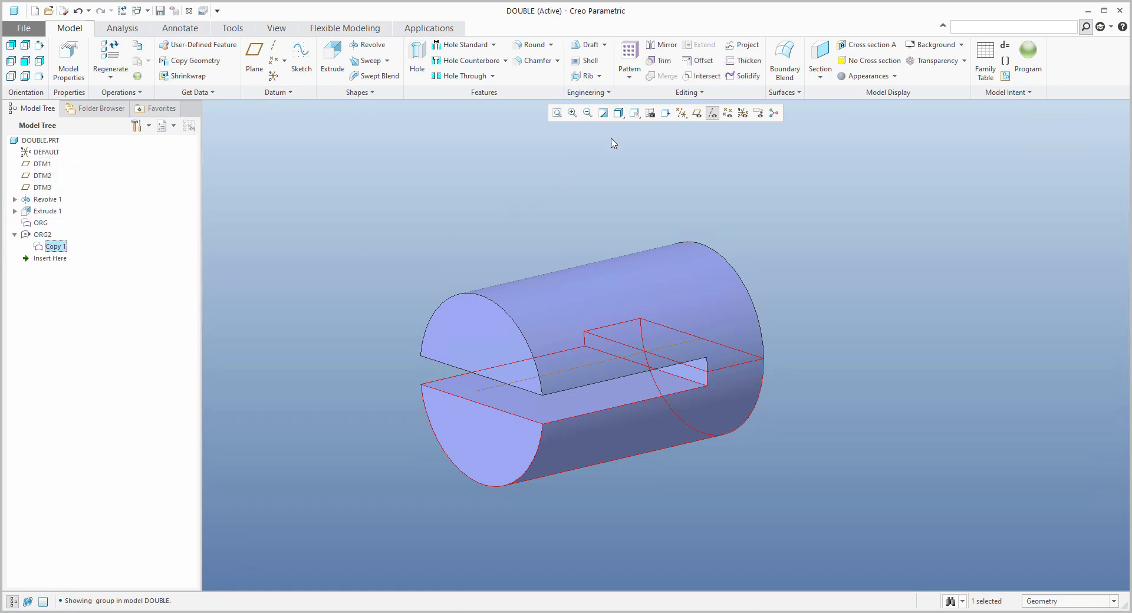
{"action": "left_click", "coordinate": [743, 76]}
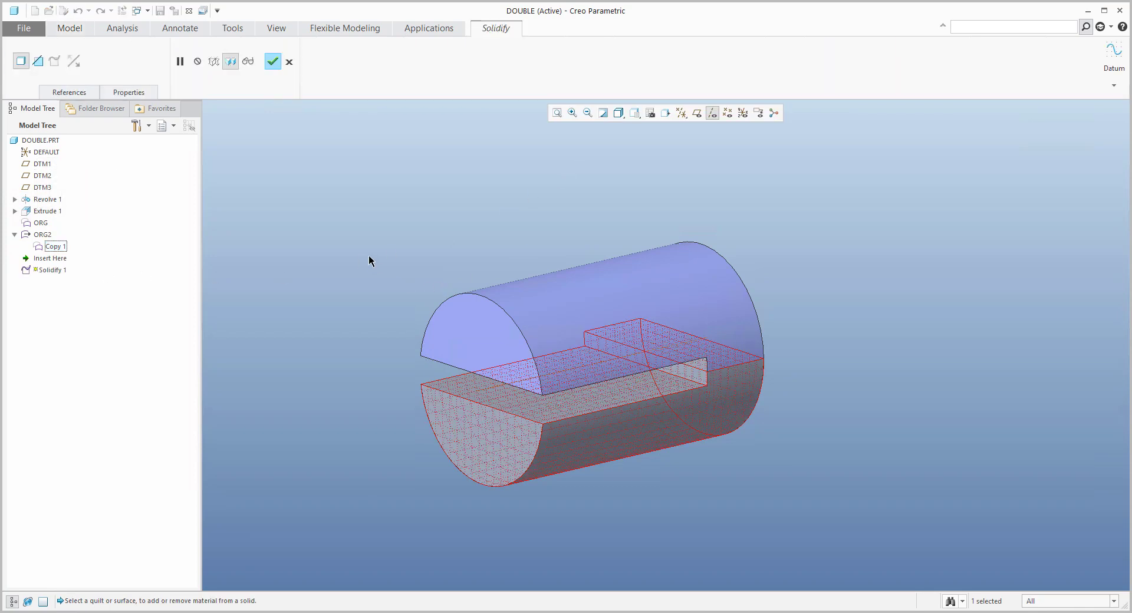
{"action": "middle_click", "coordinate": [365, 244]}
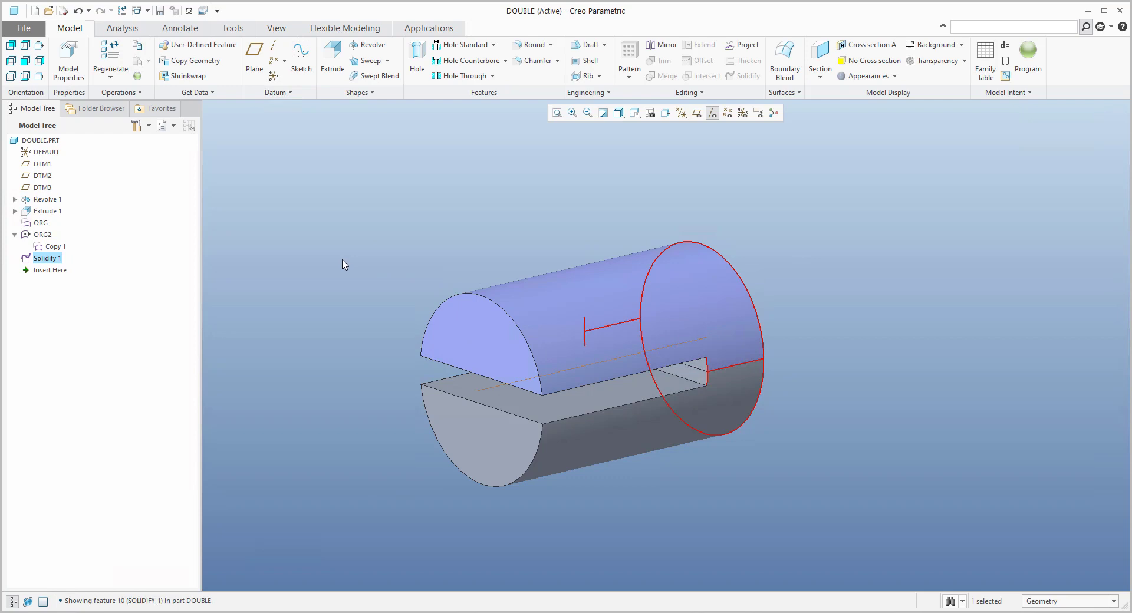
{"action": "left_click", "coordinate": [353, 266]}
{"action": "middle_click_drag", "start_coordinate": [369, 268], "coordinate": [366, 292]}
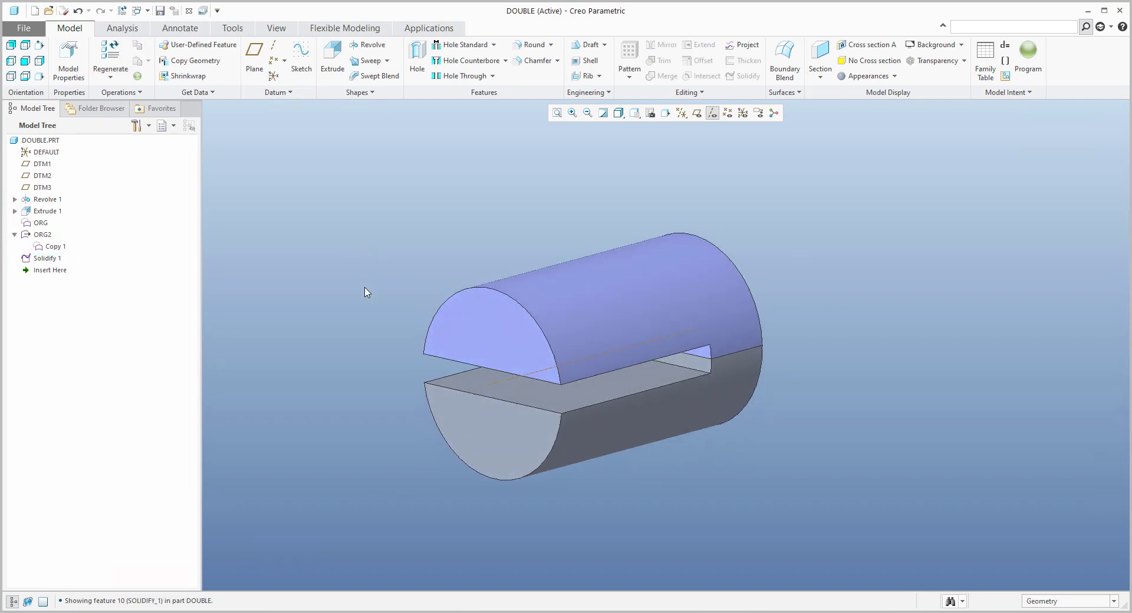
Hide the original ORG surface copy and inspect the two solid halves.
{"action": "left_click", "coordinate": [39, 223]}
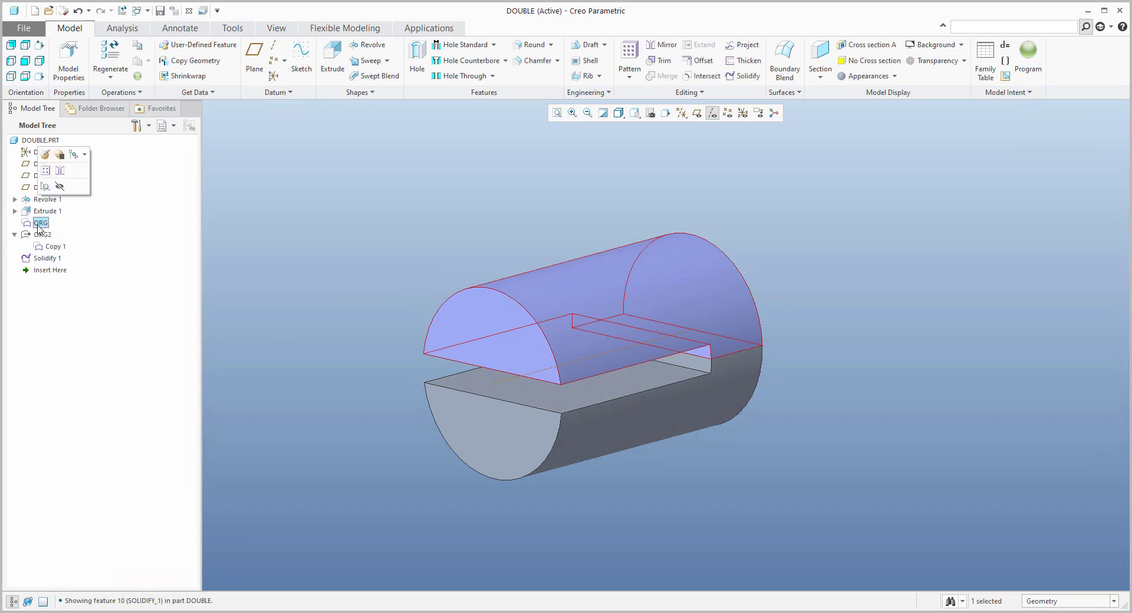
{"action": "left_click", "coordinate": [59, 187]}
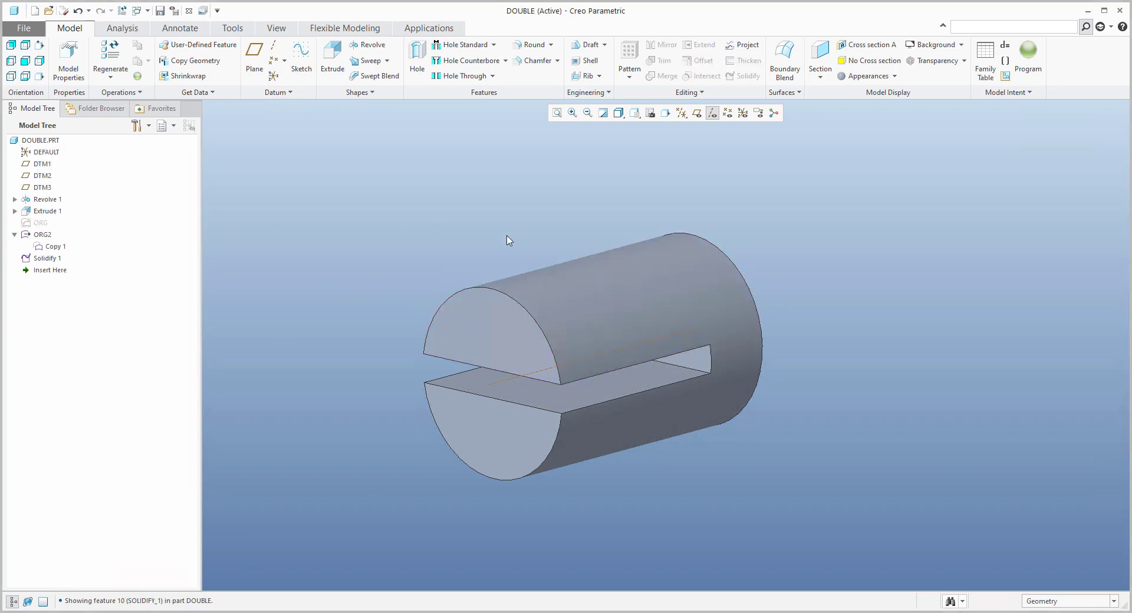
{"action": "mouse_move", "coordinate": [634, 232]}
{"action": "middle_mouse_down"}
{"action": "mouse_move", "coordinate": [623, 240]}
{"action": "mouse_move", "coordinate": [652, 245]}
{"action": "middle_mouse_up"}
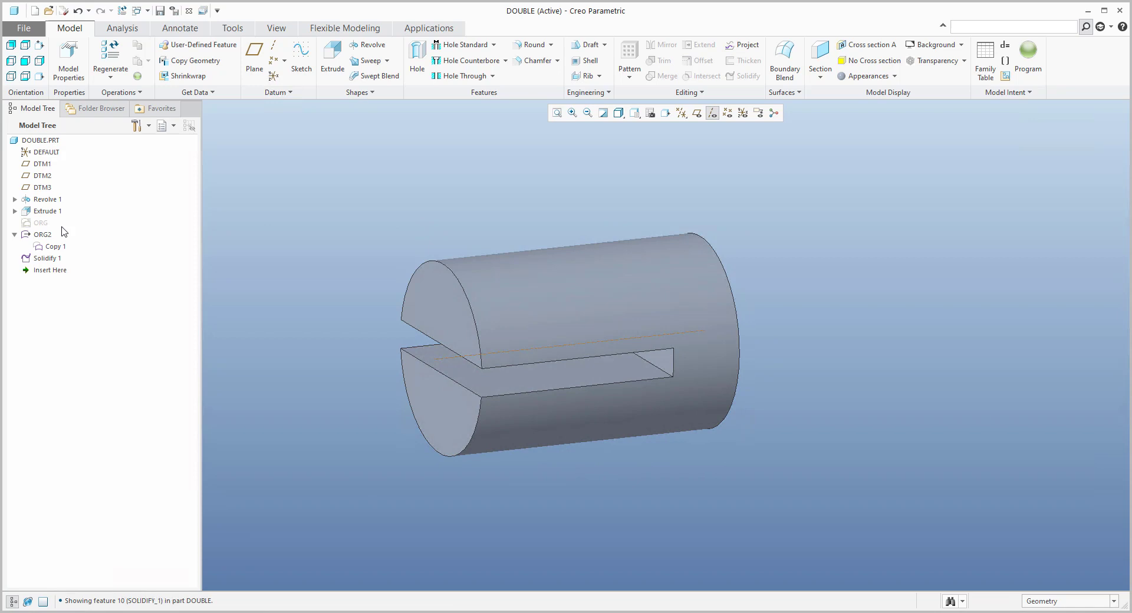
{"action": "middle_click_drag", "start_coordinate": [614, 403], "coordinate": [628, 369]}
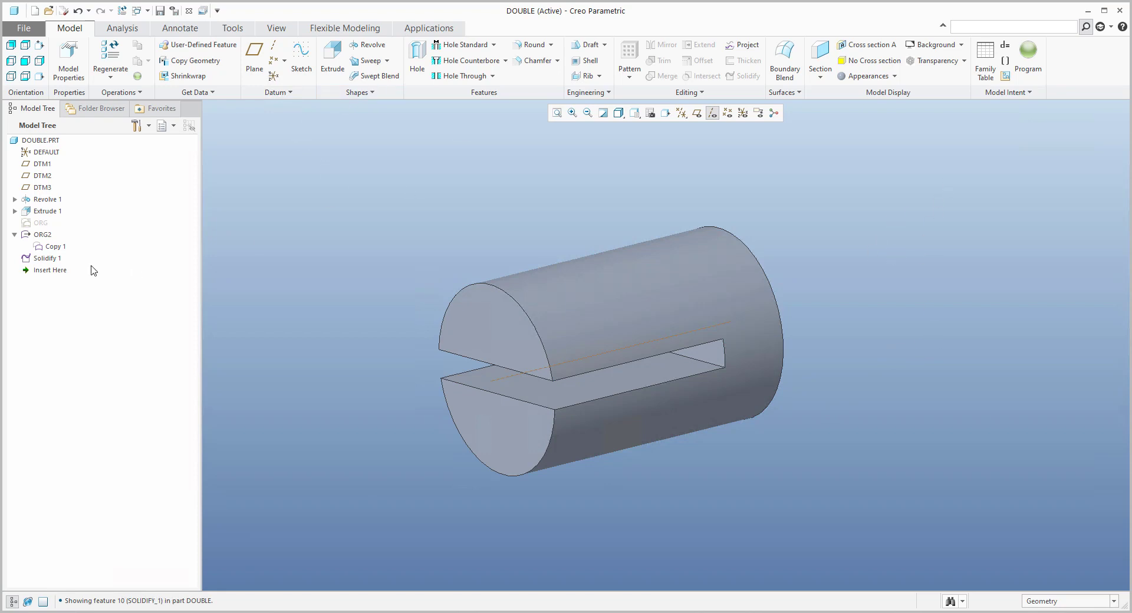
Group the ORG2 moved copy and the Solidify 1 feature together.
{"action": "left_click", "coordinate": [15, 235]}
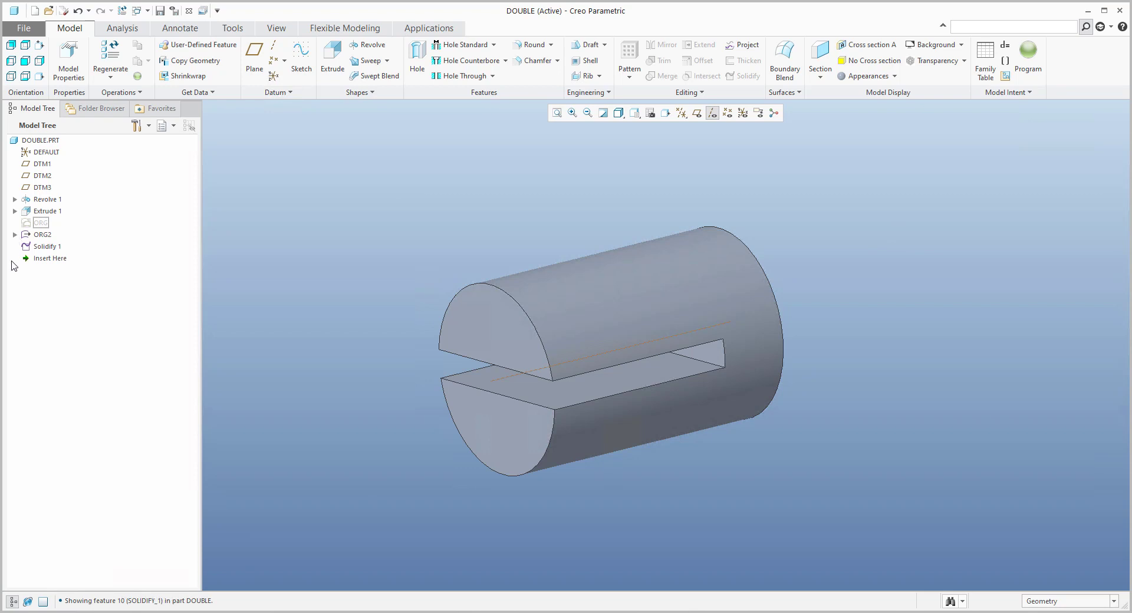
{"action": "left_click", "coordinate": [40, 235]}
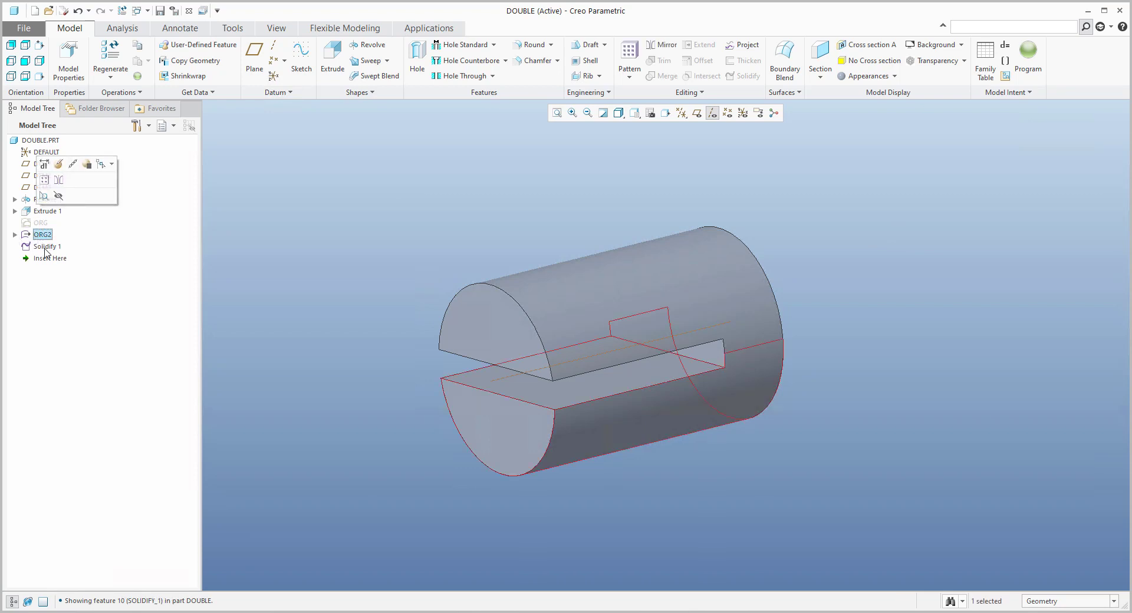
{"action": "left_click", "coordinate": [46, 247], "text": "ctrl"}
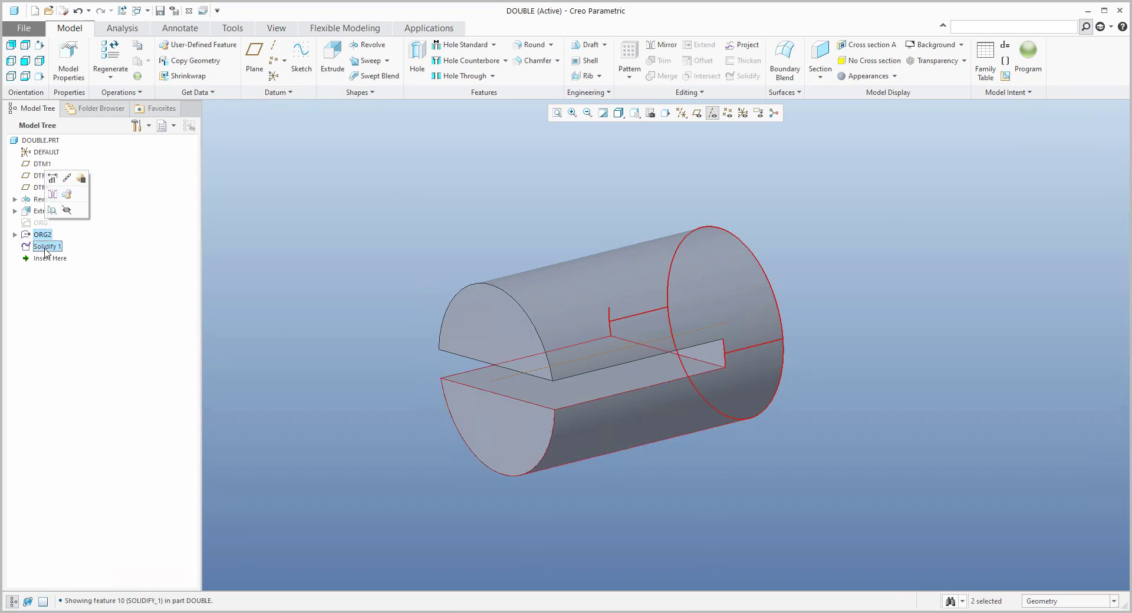
{"action": "left_click", "coordinate": [67, 193]}
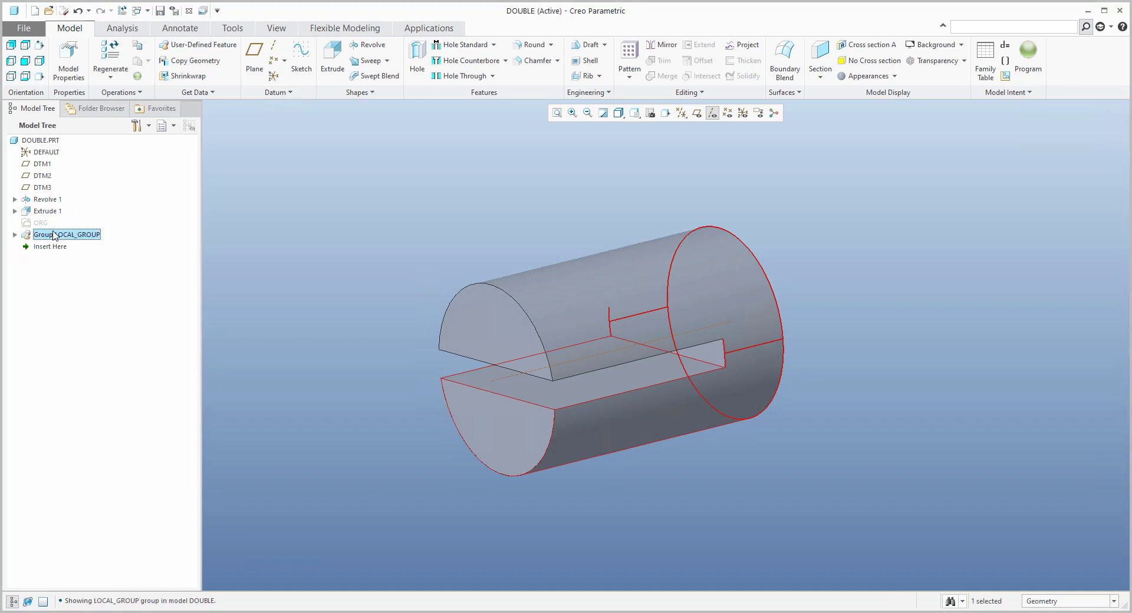
Rename the new local group in the model tree as R.
{"action": "double_click", "coordinate": [54, 236]}
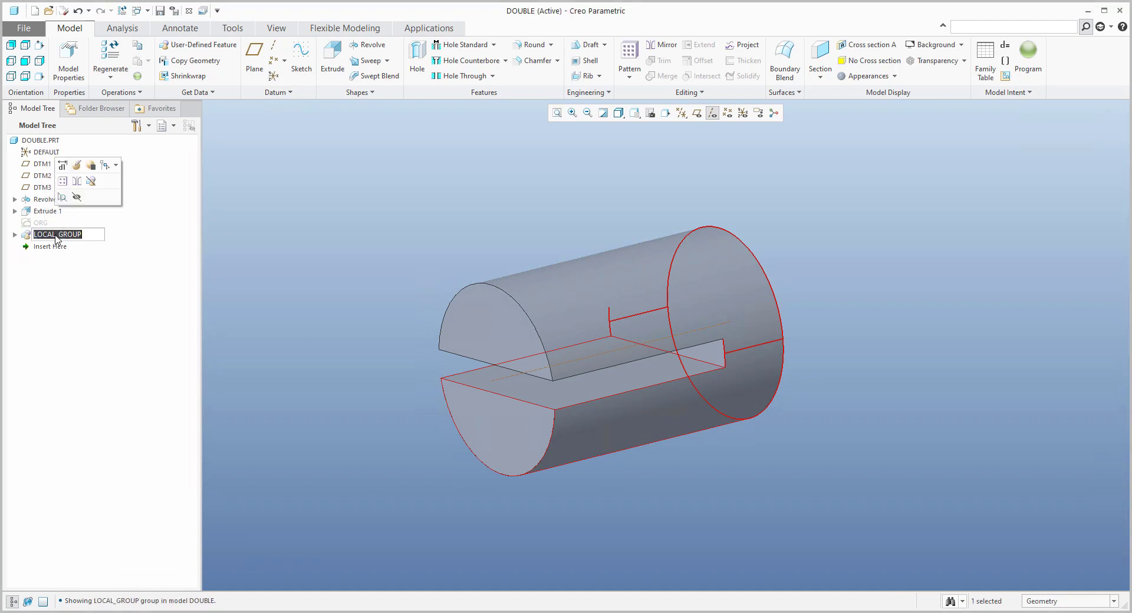
{"action": "type", "text": "r"}
{"action": "key", "text": "Return"}
{"action": "left_click", "coordinate": [402, 234]}
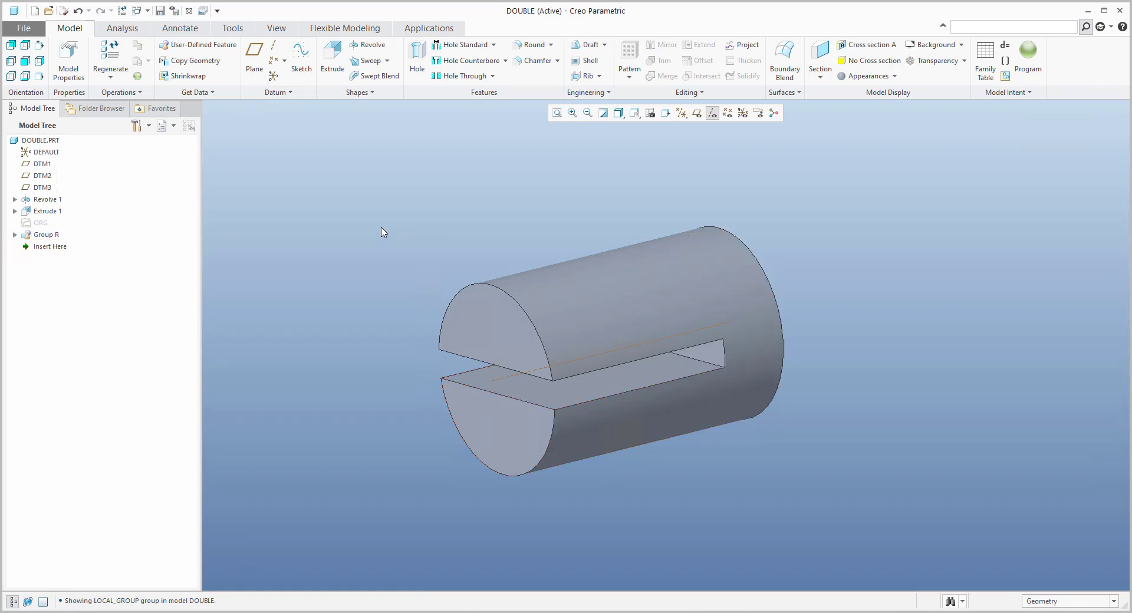
Suppress group R and return the model to its default orientation.
{"action": "left_click", "coordinate": [46, 234]}
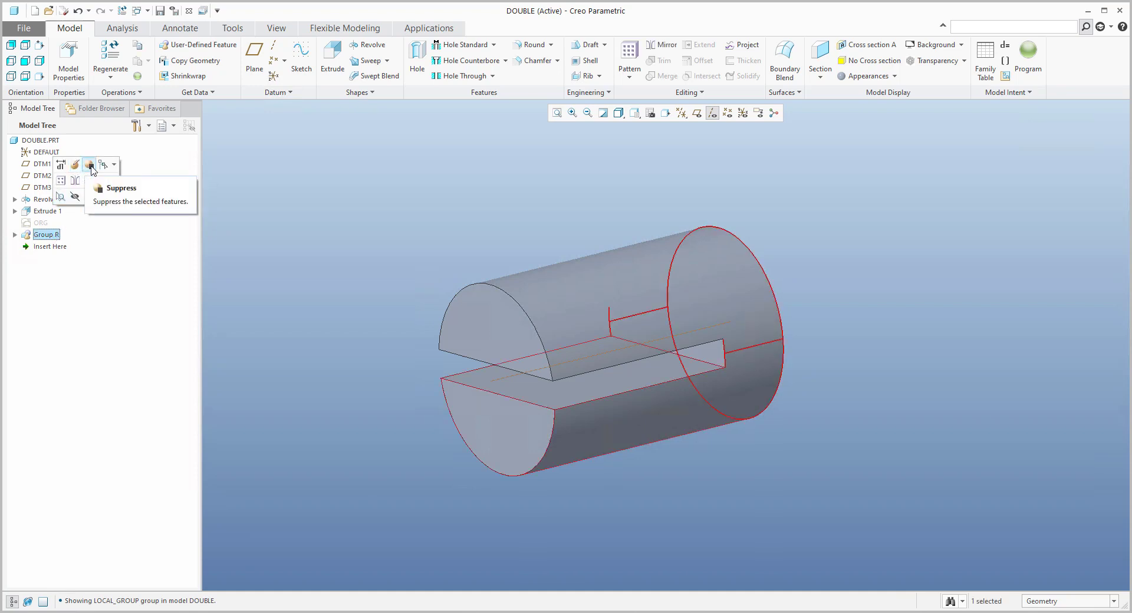
{"action": "left_click", "coordinate": [89, 165]}
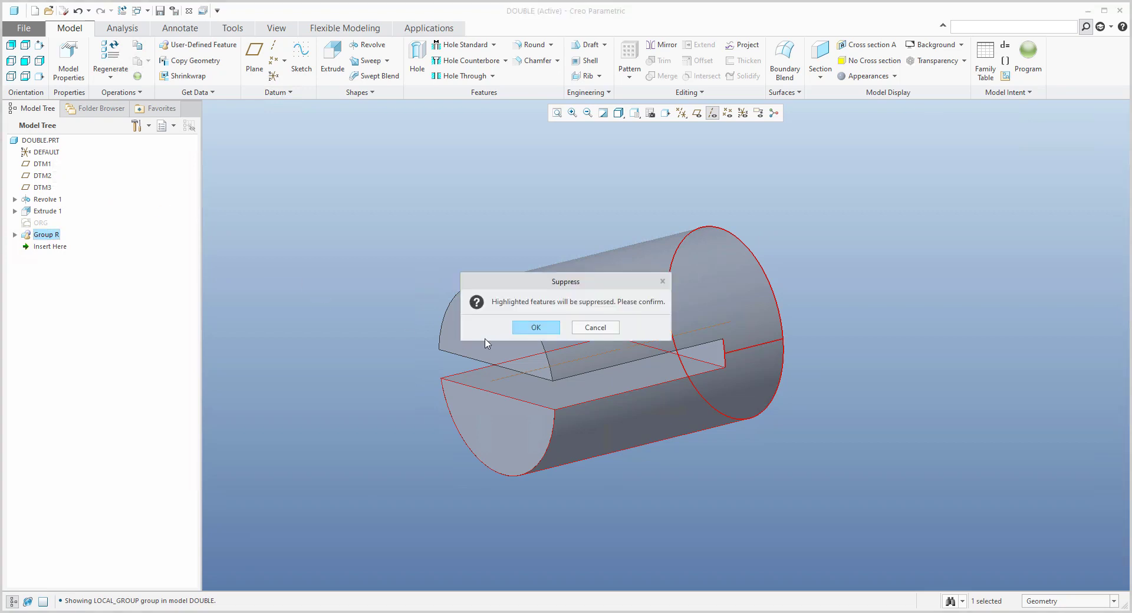
{"action": "left_click", "coordinate": [534, 328]}
{"action": "mouse_move", "coordinate": [570, 356]}
{"action": "middle_mouse_down"}
{"action": "mouse_move", "coordinate": [560, 403]}
{"action": "mouse_move", "coordinate": [558, 339]}
{"action": "middle_mouse_up"}
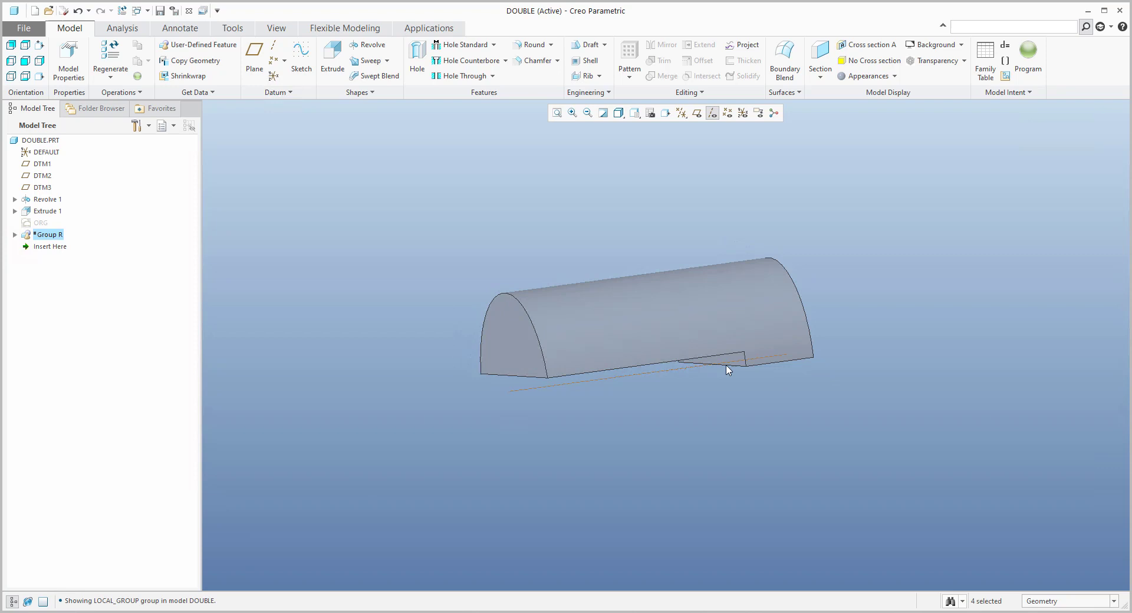
{"action": "key", "text": "ctrl+d"}
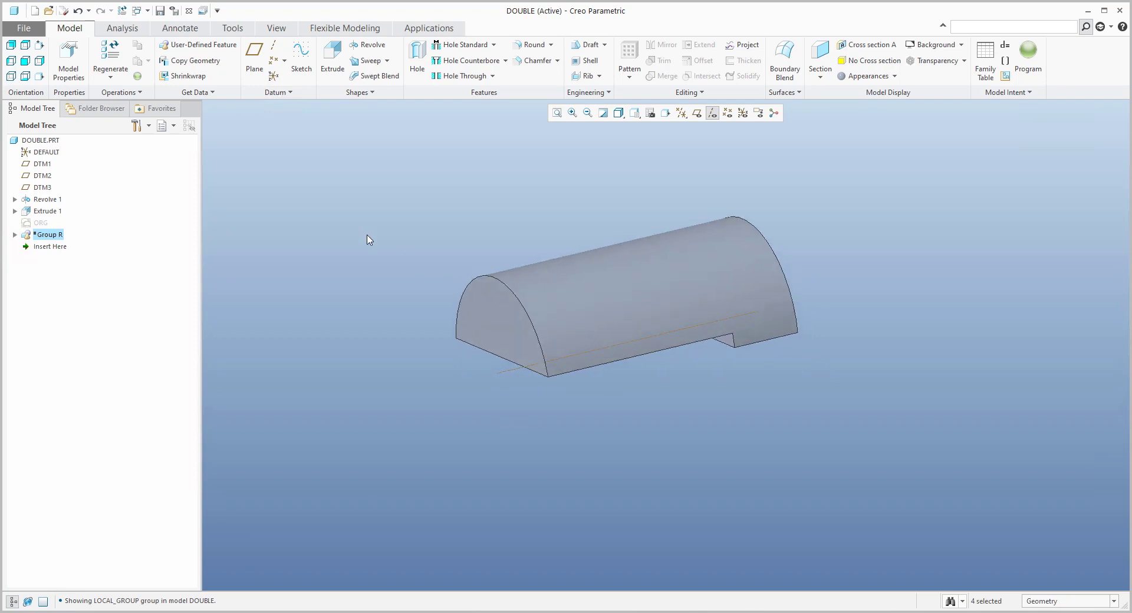
{"action": "left_click", "coordinate": [59, 246]}
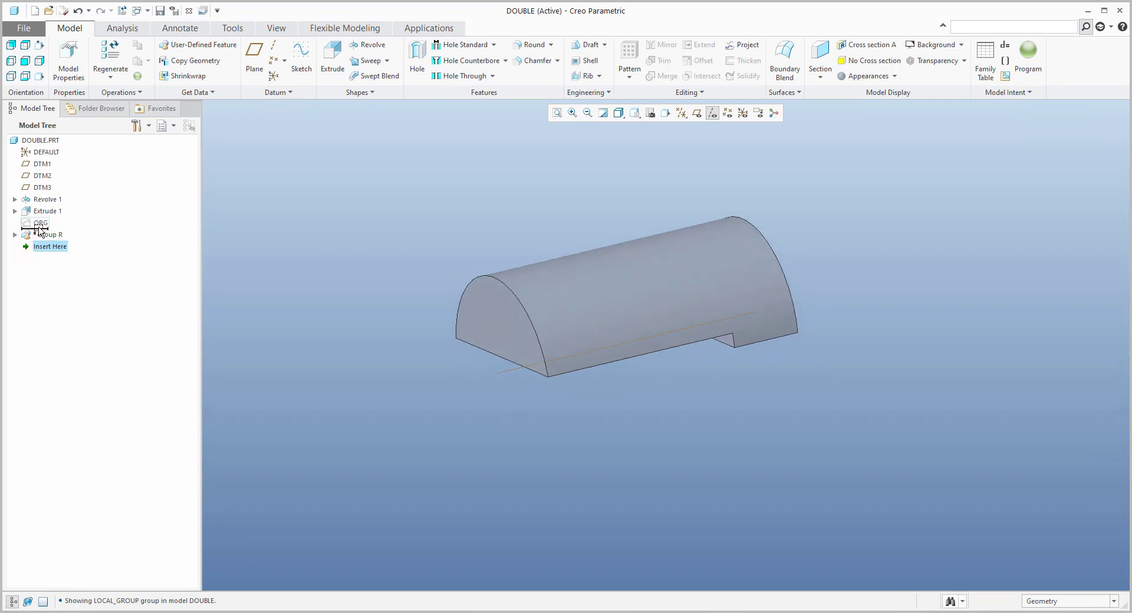
{"action": "left_click", "coordinate": [449, 218]}
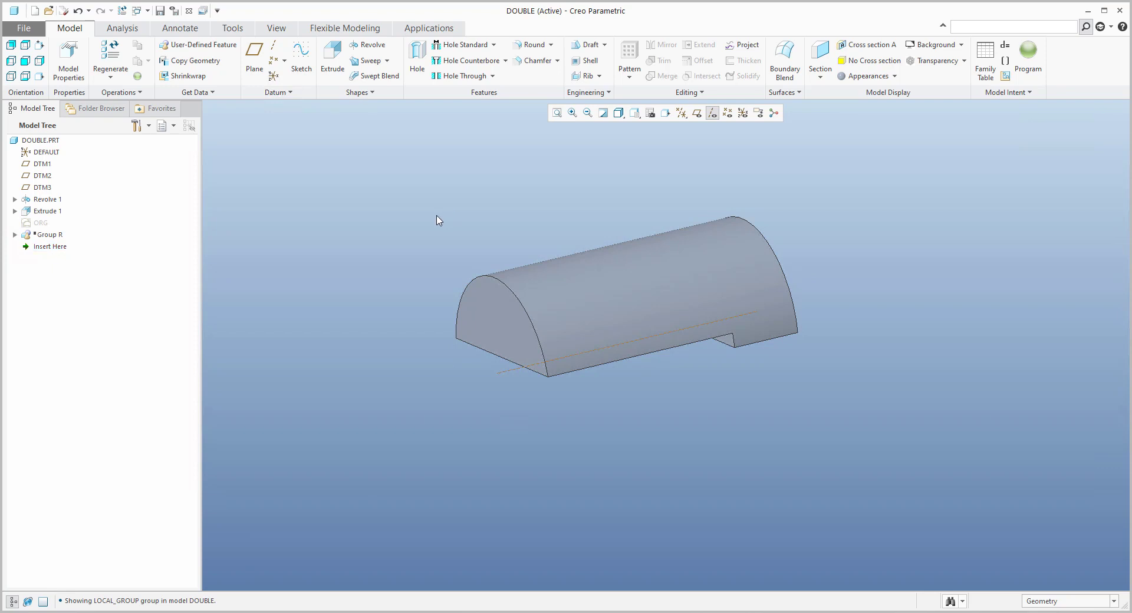
Turn off the display of datum axes.
{"action": "left_click", "coordinate": [712, 113]}
{"action": "left_click", "coordinate": [587, 92]}
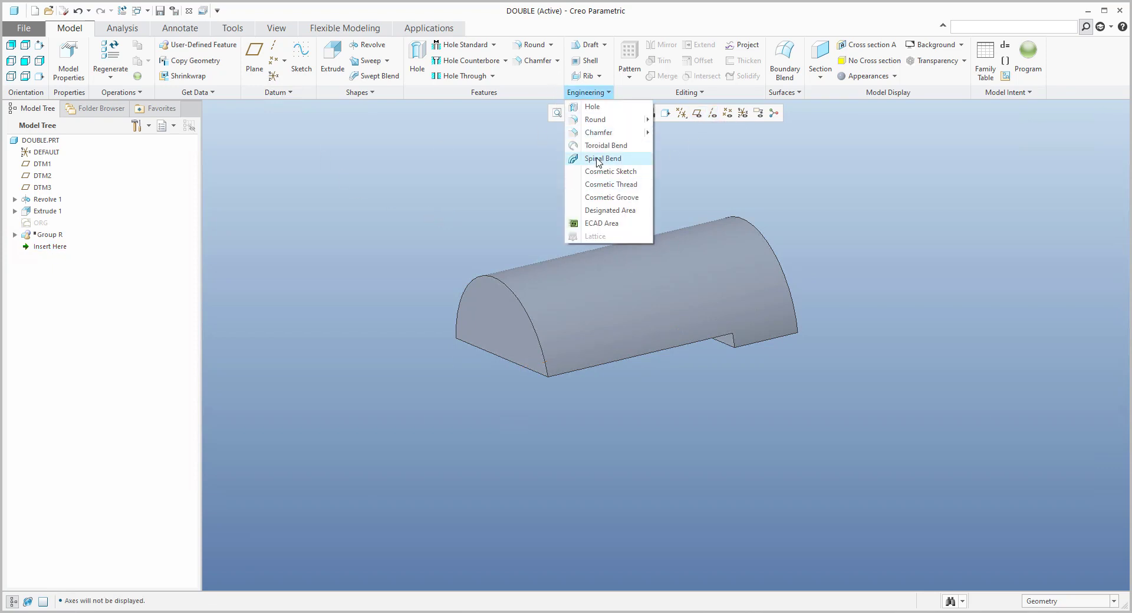
{"action": "left_click", "coordinate": [508, 180]}
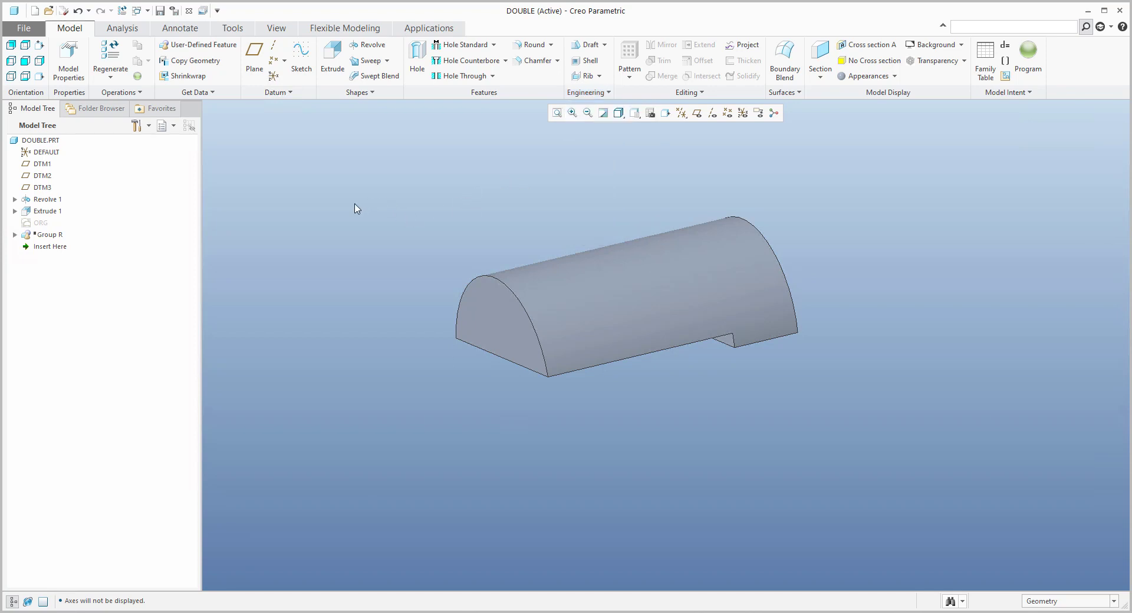
Show the datum planes and start a sketch on DTM1, the lengthwise mid-plane of the half cylinder.
{"action": "left_click", "coordinate": [301, 62]}
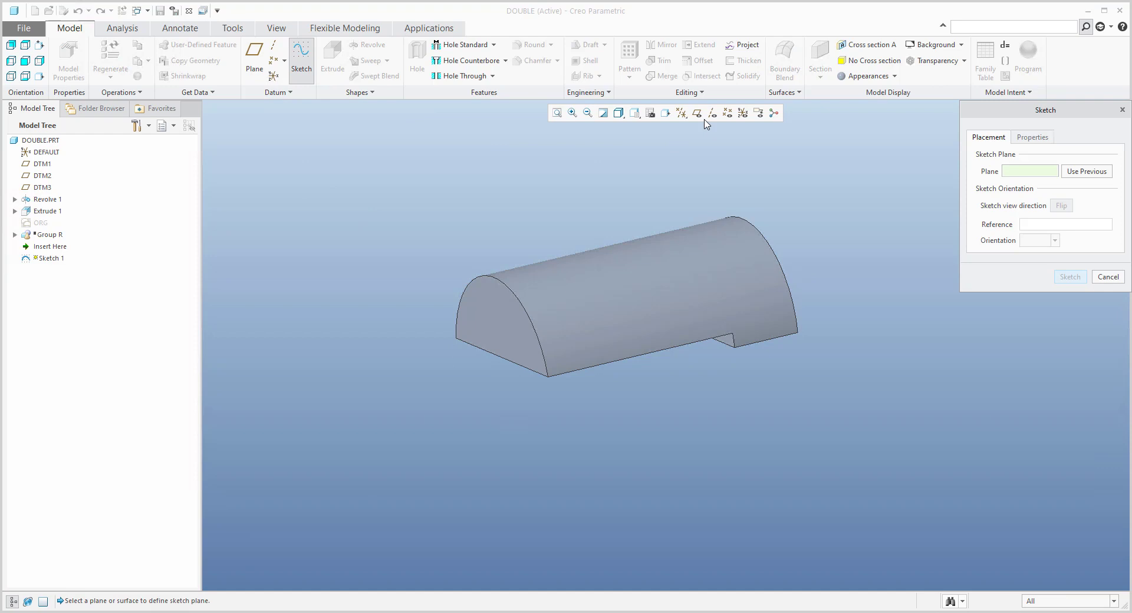
{"action": "left_click", "coordinate": [497, 308]}
{"action": "middle_click", "coordinate": [497, 310]}
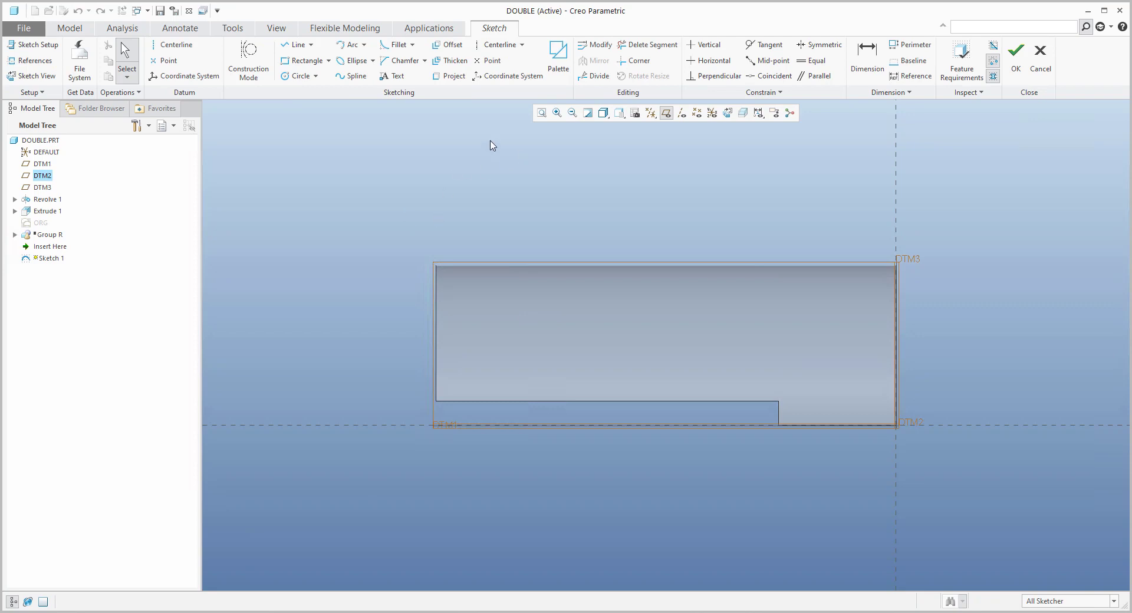
{"action": "mouse_move", "coordinate": [616, 221]}
{"action": "middle_mouse_down", "text": "shift"}
{"action": "mouse_move", "coordinate": [487, 171]}
{"action": "mouse_move", "coordinate": [494, 192]}
{"action": "middle_mouse_up", "text": "shift"}
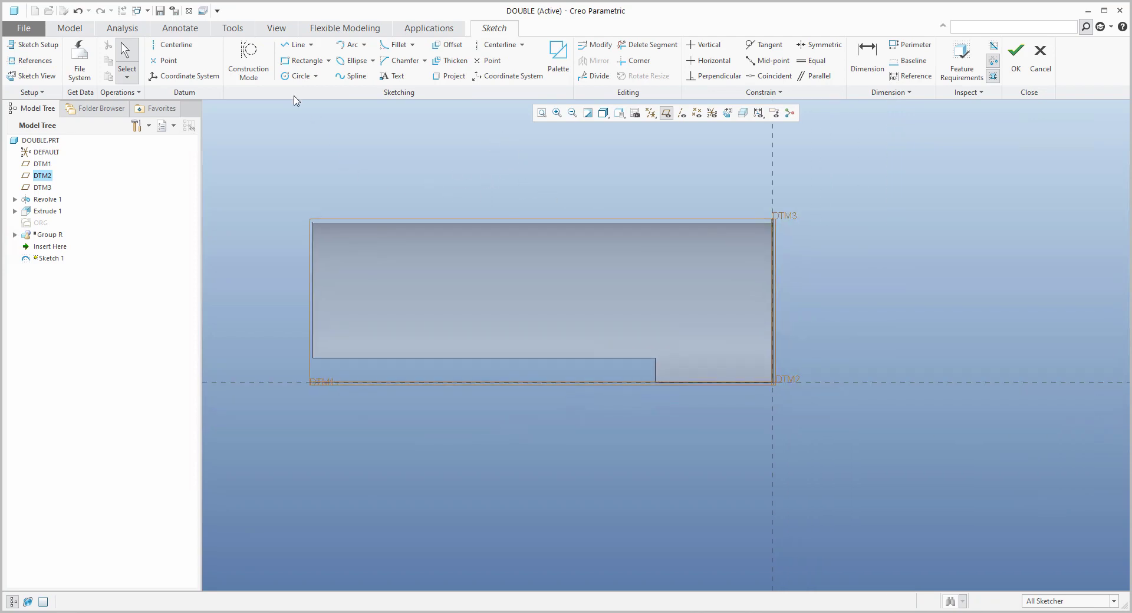
Add the notch's long edge, the notch's vertical step and the far end face as sketch references.
{"action": "left_click", "coordinate": [449, 77]}
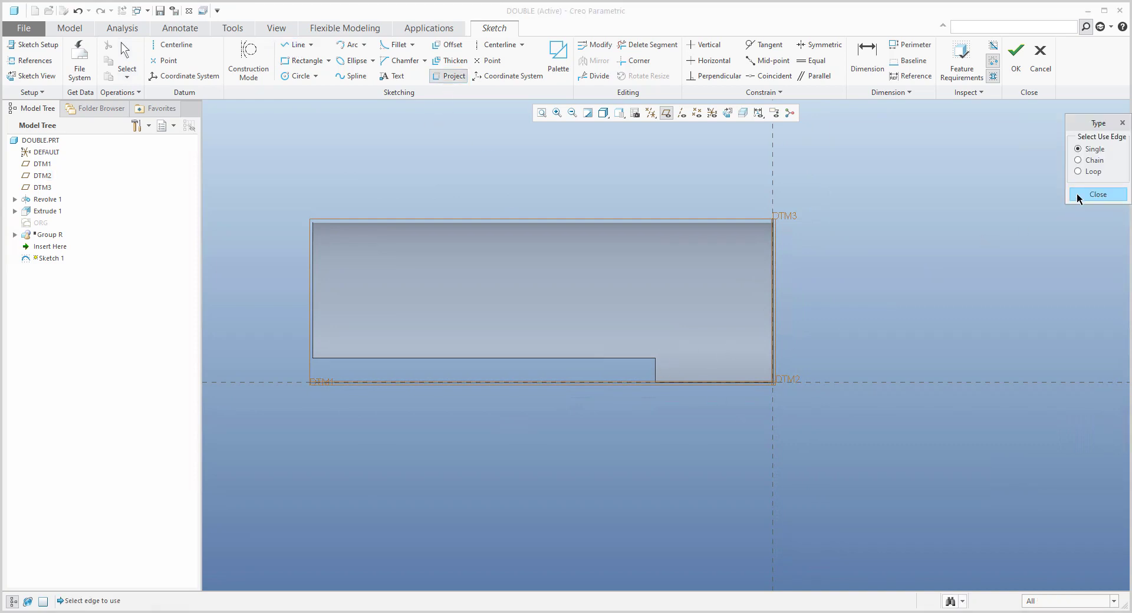
{"action": "left_click", "coordinate": [1096, 195]}
{"action": "left_click", "coordinate": [13, 62]}
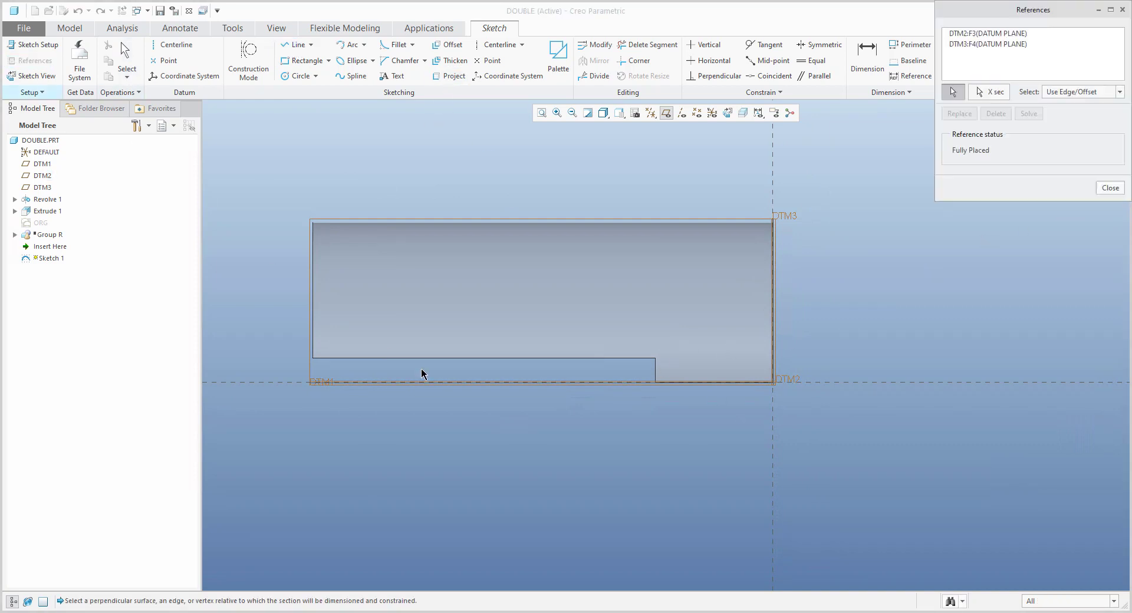
{"action": "left_click", "coordinate": [497, 364]}
{"action": "left_click", "coordinate": [312, 298]}
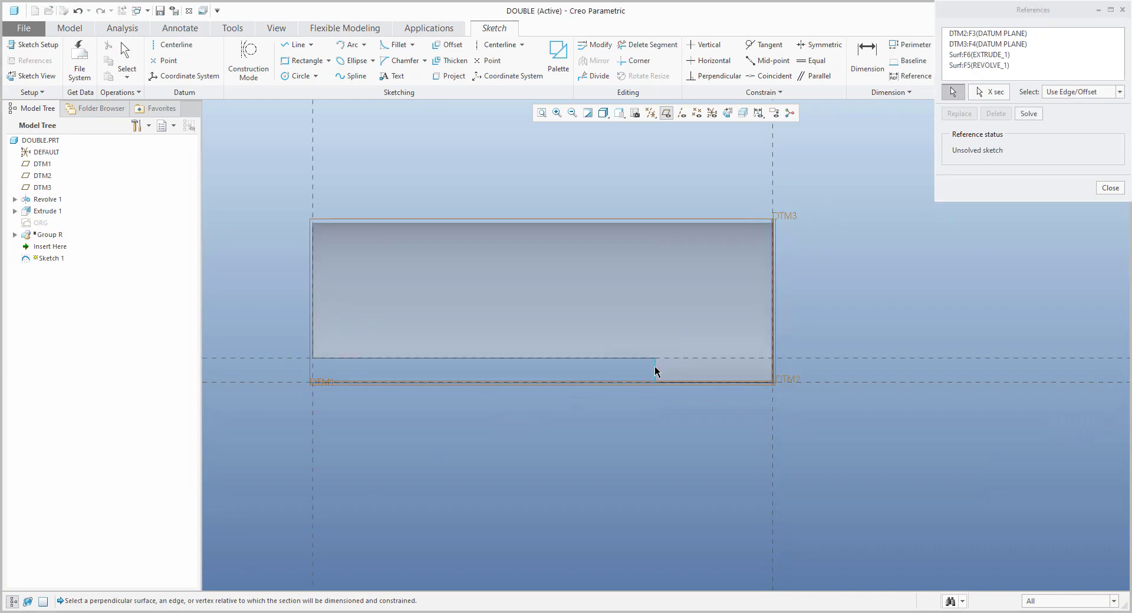
{"action": "left_click", "coordinate": [656, 372]}
{"action": "middle_click", "coordinate": [589, 424]}
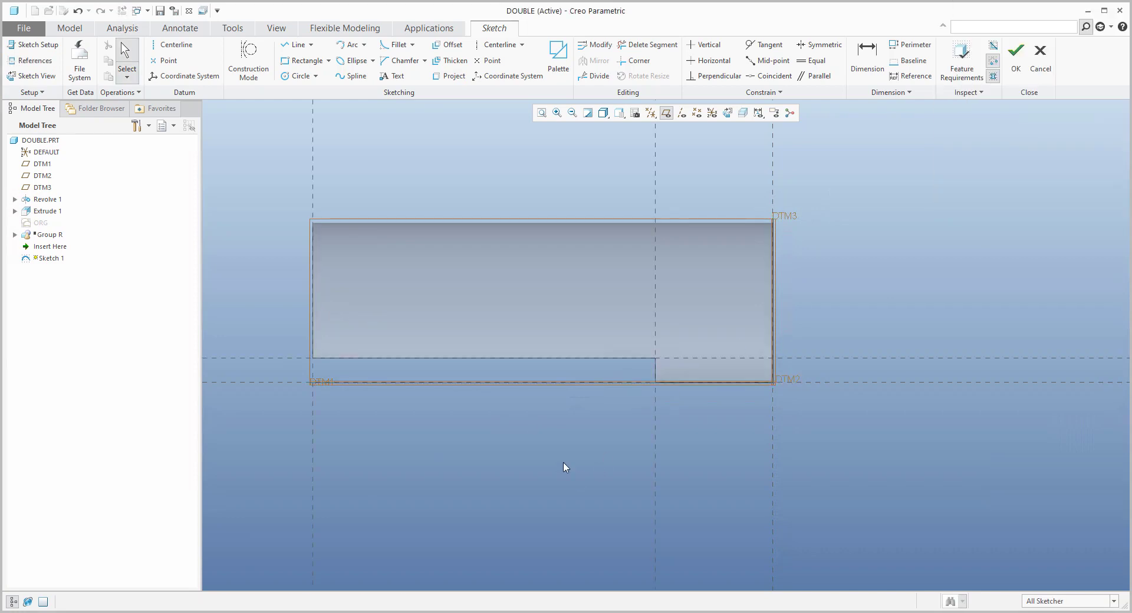
Sketch a horizontal line about 84 long from DTM3 along the notch edge reference, ending slightly past the notch step.
{"action": "left_click", "coordinate": [292, 47]}
{"action": "left_click", "coordinate": [656, 357]}
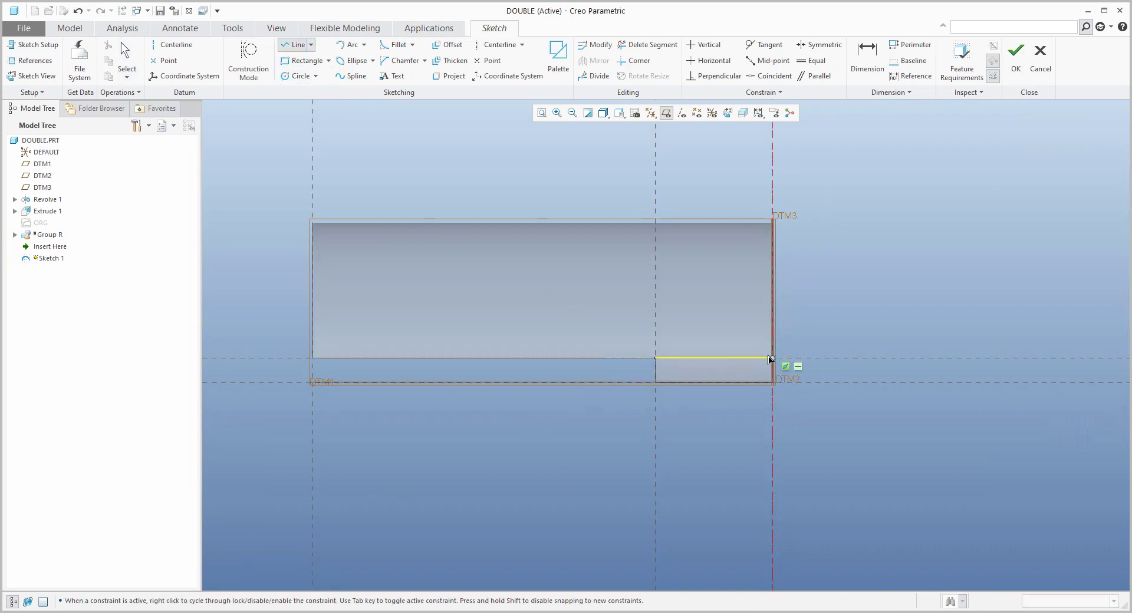
{"action": "left_click", "coordinate": [770, 358]}
{"action": "middle_click", "coordinate": [808, 330]}
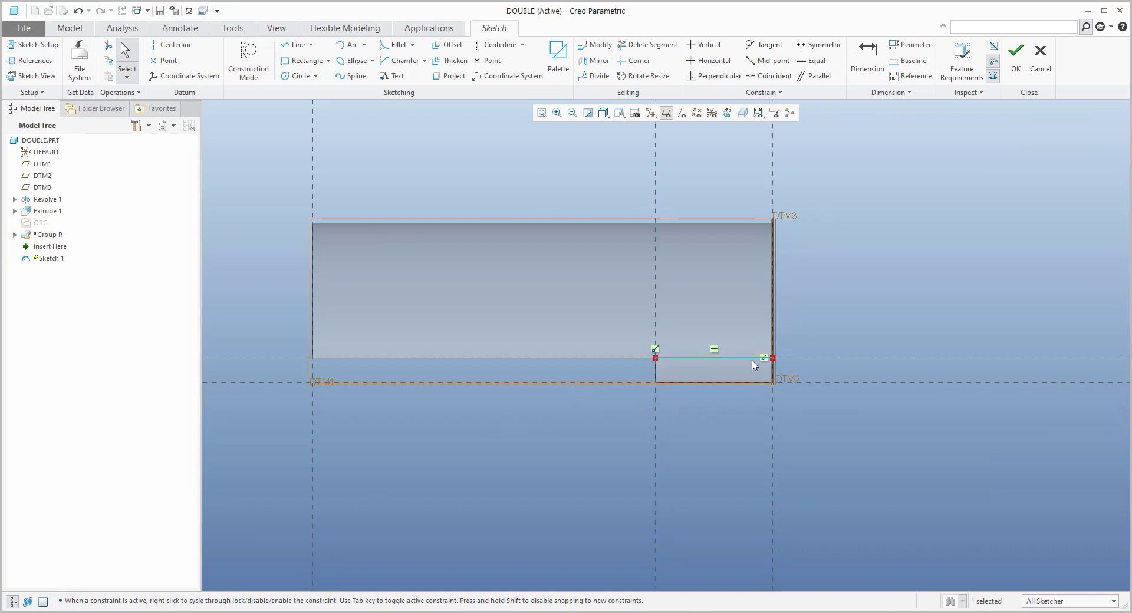
{"action": "scroll", "coordinate": [644, 373], "scroll_direction": "down", "scroll_amount": 3}
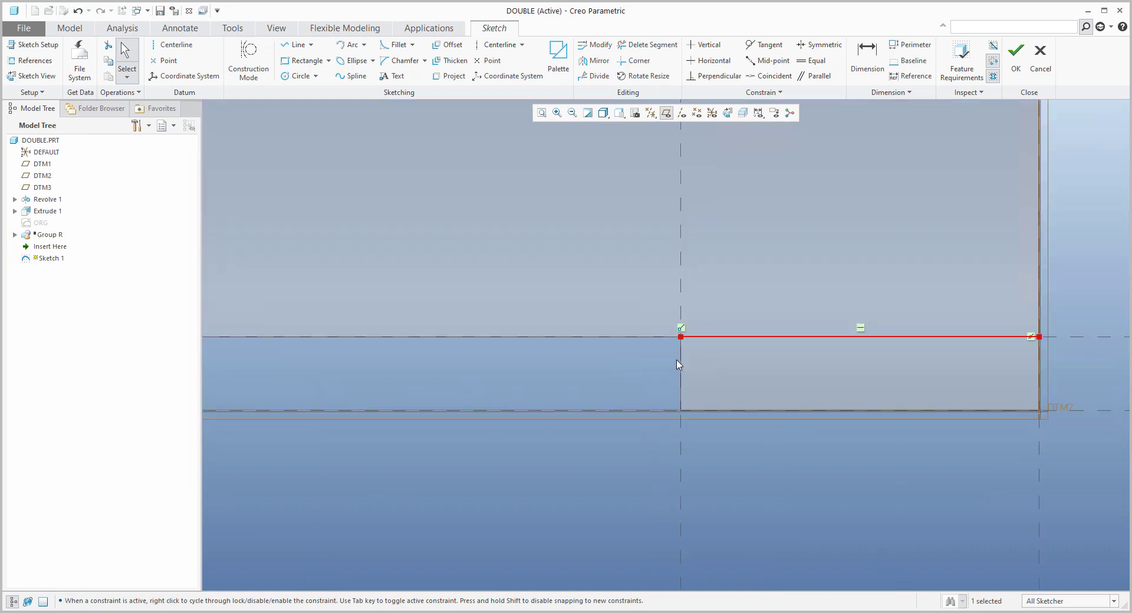
{"action": "left_click_drag", "start_coordinate": [681, 337], "coordinate": [652, 337]}
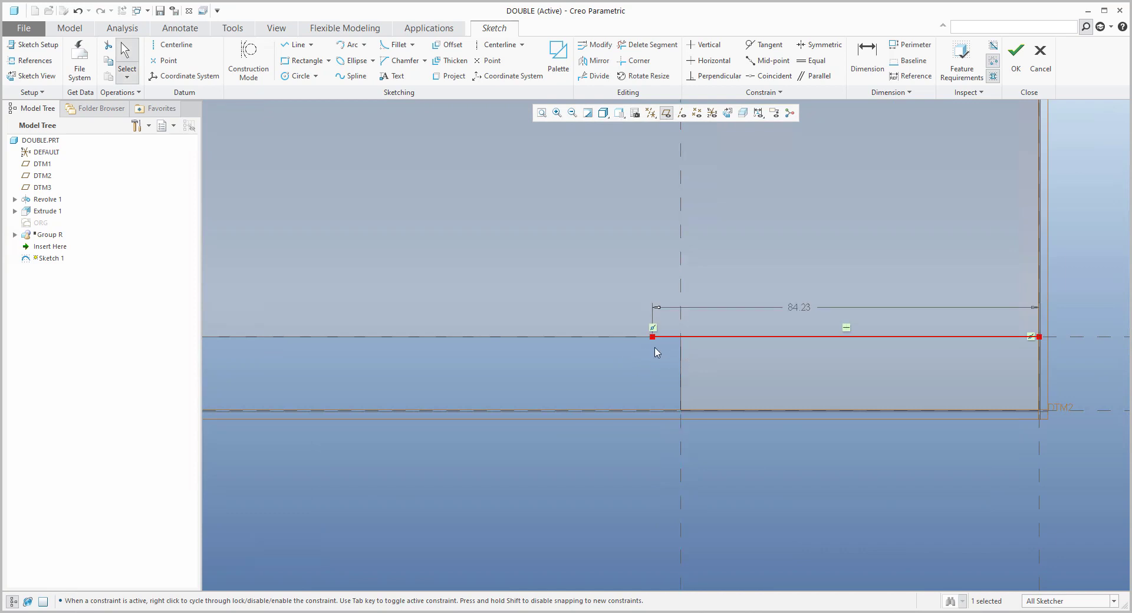
Draw an arc tangent to the line's free end, ending on the far end face reference just above DTM2.
{"action": "scroll", "coordinate": [656, 353], "scroll_direction": "down", "scroll_amount": 3}
{"action": "mouse_move", "coordinate": [719, 355]}
{"action": "middle_mouse_down"}
{"action": "mouse_move", "coordinate": [807, 356]}
{"action": "mouse_move", "coordinate": [783, 354]}
{"action": "middle_mouse_up"}
{"action": "scroll", "coordinate": [783, 354], "scroll_direction": "down", "scroll_amount": 1}
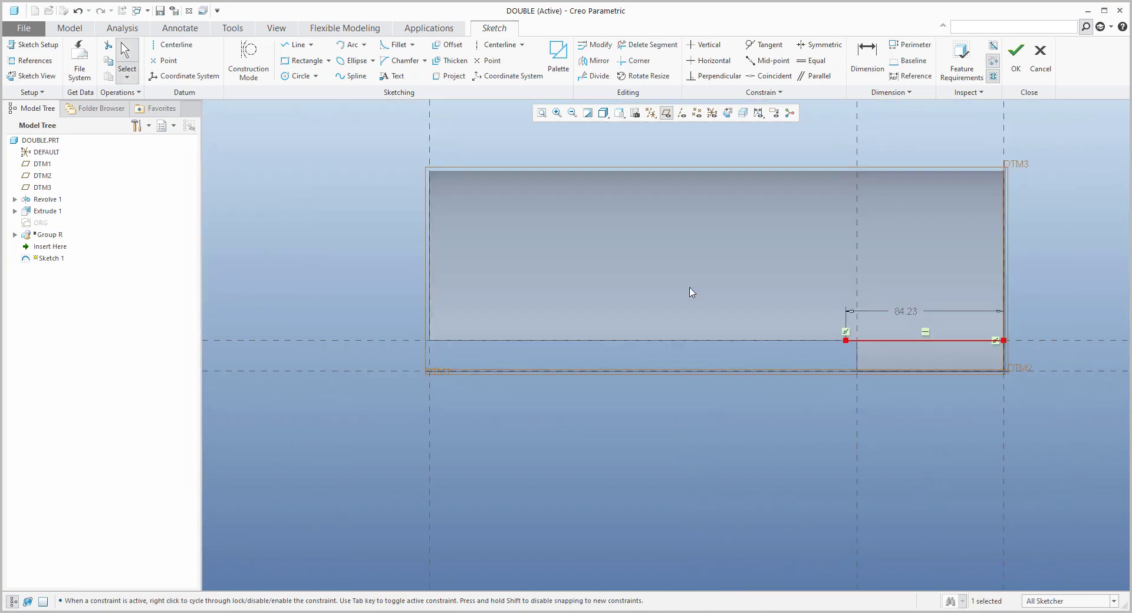
{"action": "left_click", "coordinate": [350, 45]}
{"action": "left_click", "coordinate": [845, 340]}
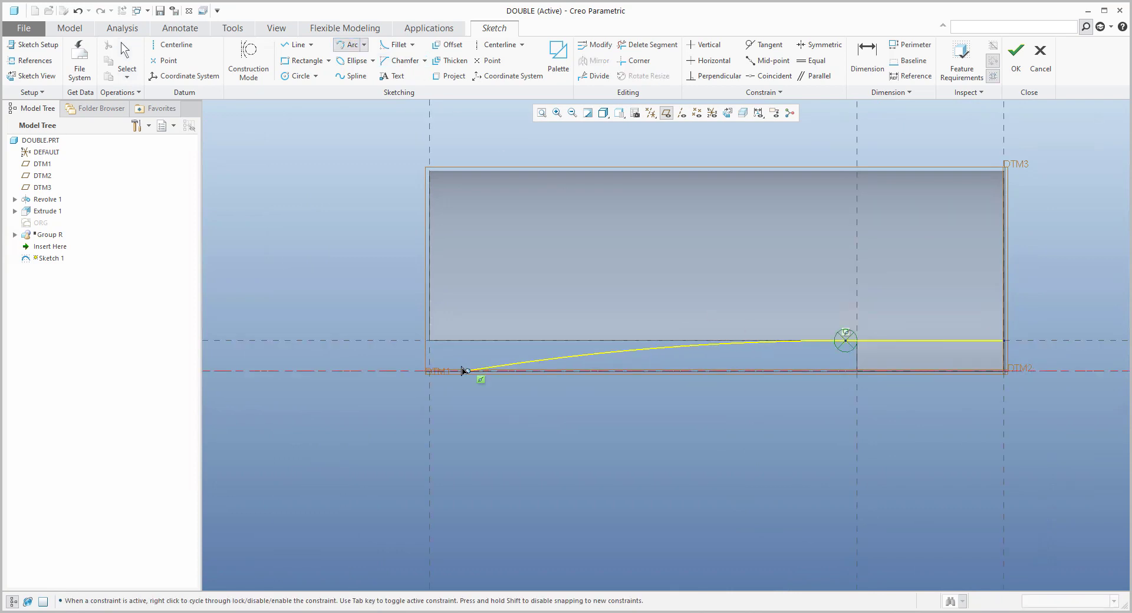
{"action": "scroll", "coordinate": [417, 372], "scroll_direction": "up", "scroll_amount": 2}
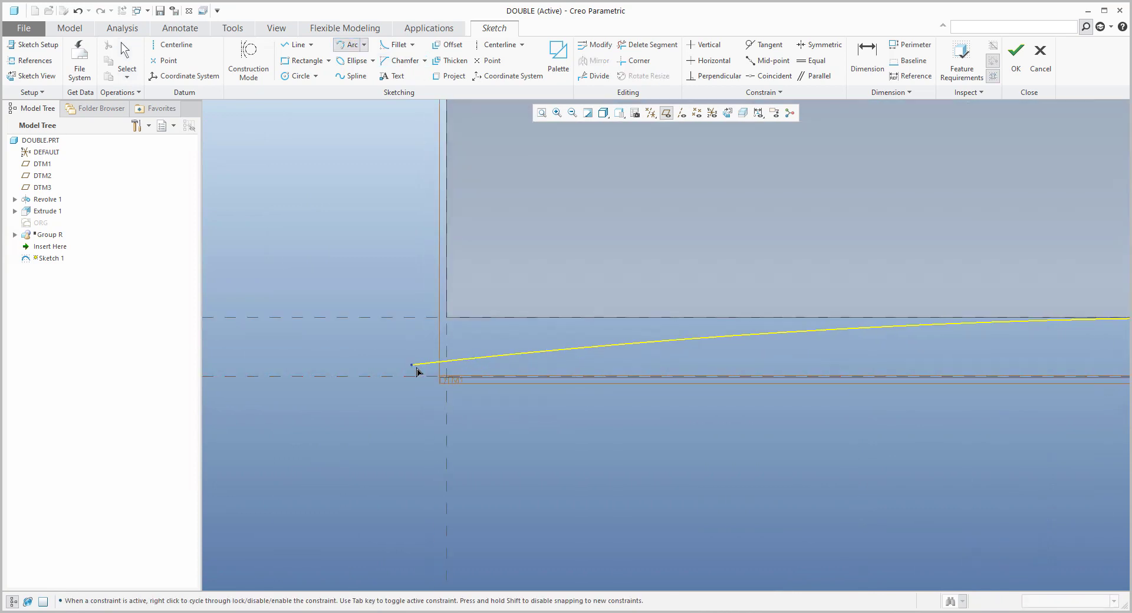
{"action": "scroll", "coordinate": [417, 371], "scroll_direction": "up", "scroll_amount": 3}
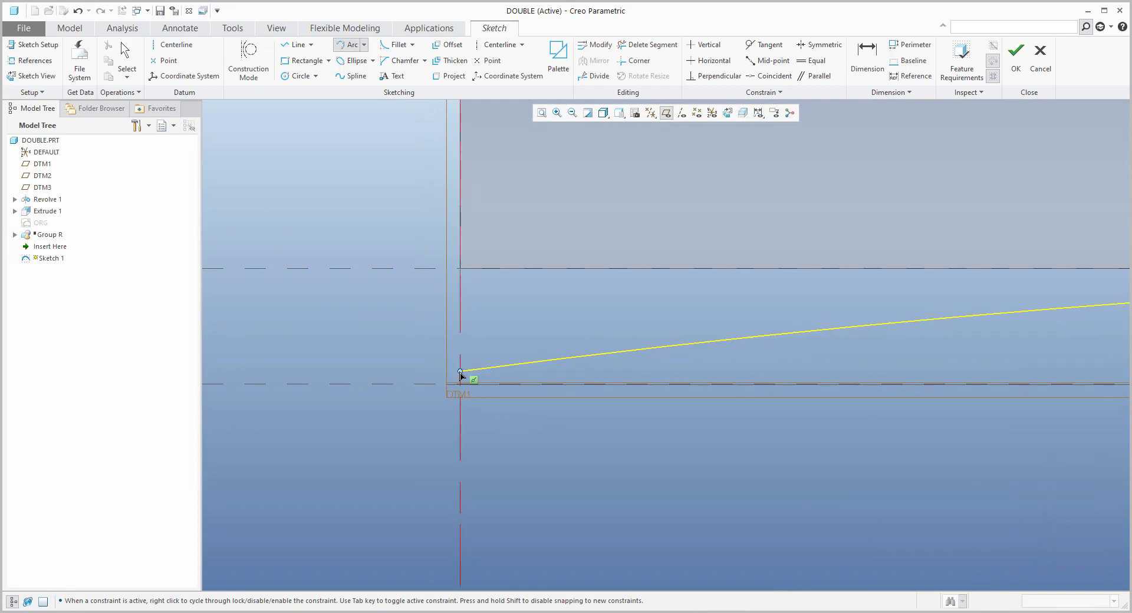
{"action": "left_click", "coordinate": [460, 372]}
{"action": "middle_click", "coordinate": [448, 382]}
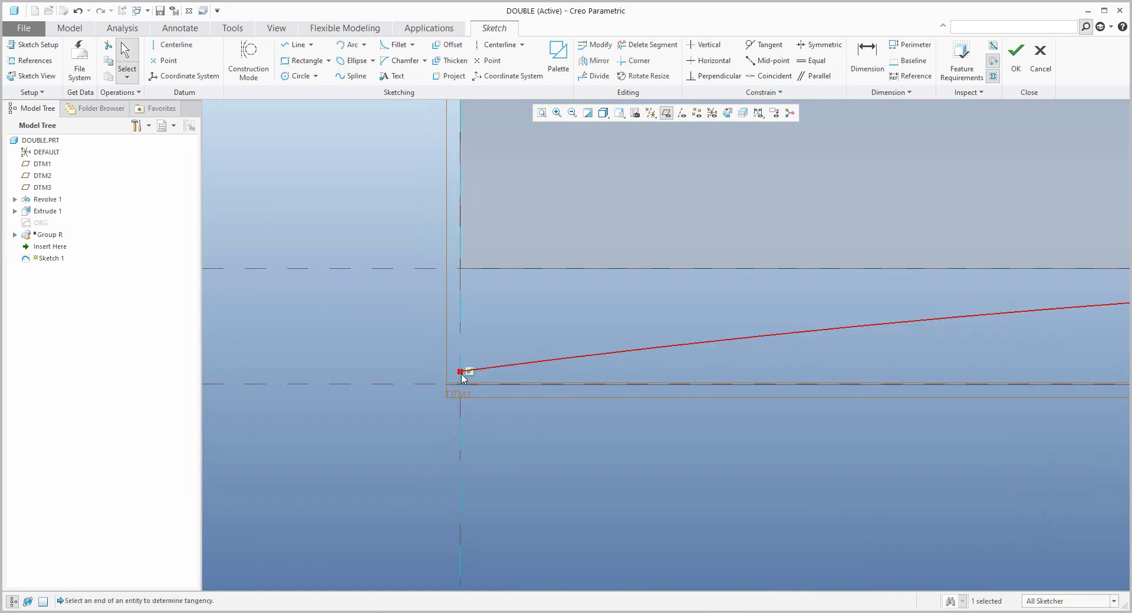
Dimension the height of the arc's free end above DTM2 and set it to 4.
{"action": "left_click", "coordinate": [867, 56]}
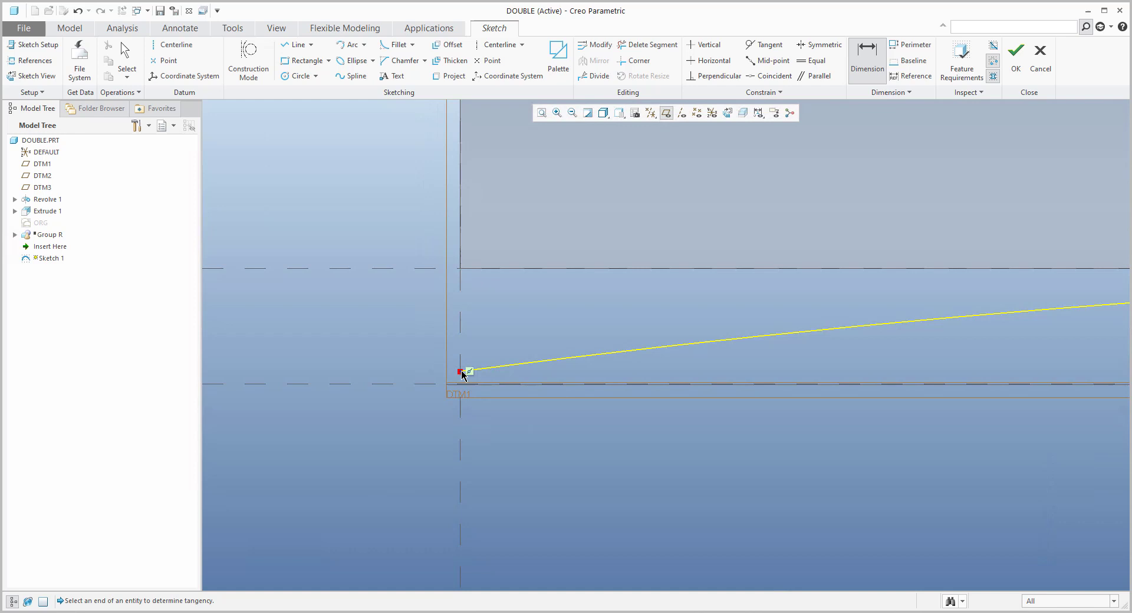
{"action": "left_click", "coordinate": [445, 387]}
{"action": "middle_click", "coordinate": [419, 395]}
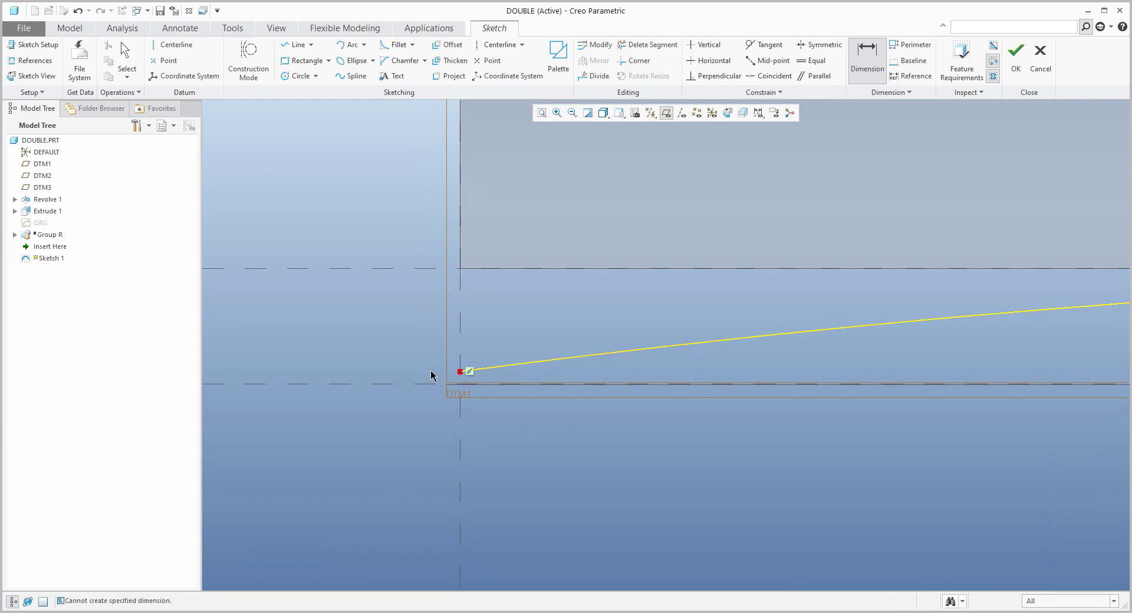
{"action": "left_click", "coordinate": [433, 376]}
{"action": "middle_click", "coordinate": [500, 348]}
{"action": "type", "text": "4"}
{"action": "key", "text": "Return"}
{"action": "scroll", "coordinate": [494, 330], "scroll_direction": "down", "scroll_amount": 5}
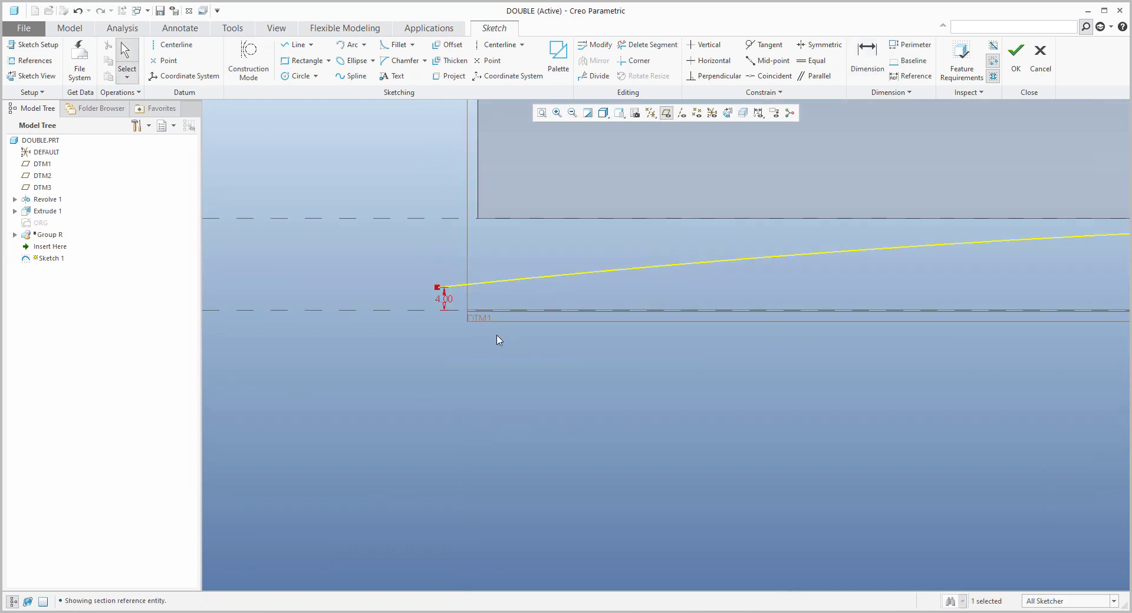
Check the line and arc against the solid in 3D, finish the sketch and clear the selection.
{"action": "mouse_move", "coordinate": [498, 343]}
{"action": "middle_mouse_down"}
{"action": "mouse_move", "coordinate": [589, 373]}
{"action": "mouse_move", "coordinate": [576, 372]}
{"action": "middle_mouse_up"}
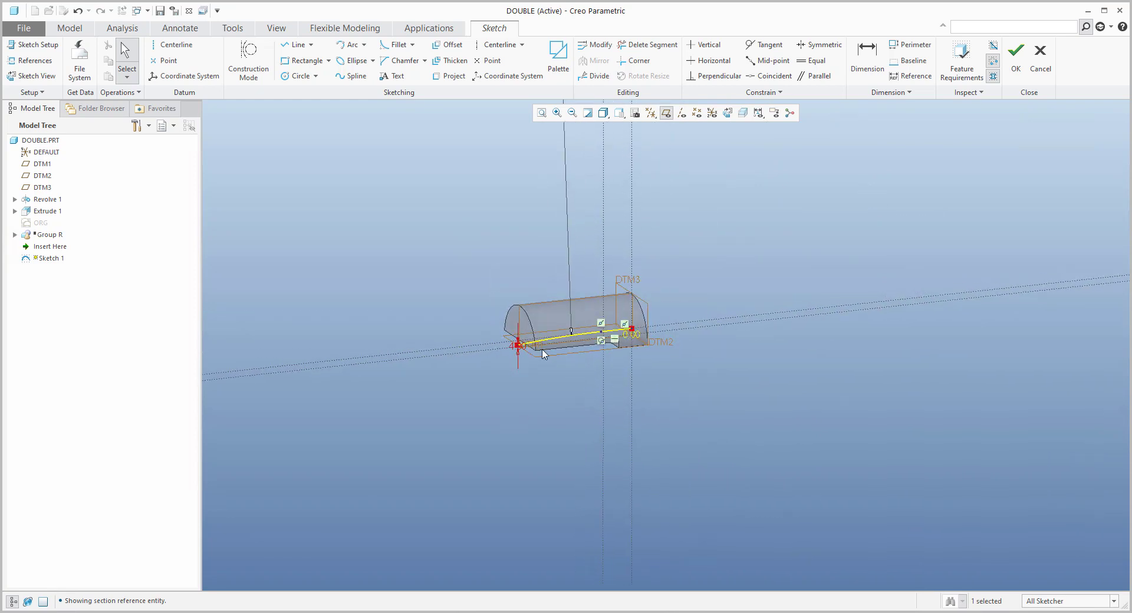
{"action": "scroll", "coordinate": [542, 349], "scroll_direction": "up", "scroll_amount": 5}
{"action": "middle_click_drag", "start_coordinate": [467, 384], "coordinate": [472, 371]}
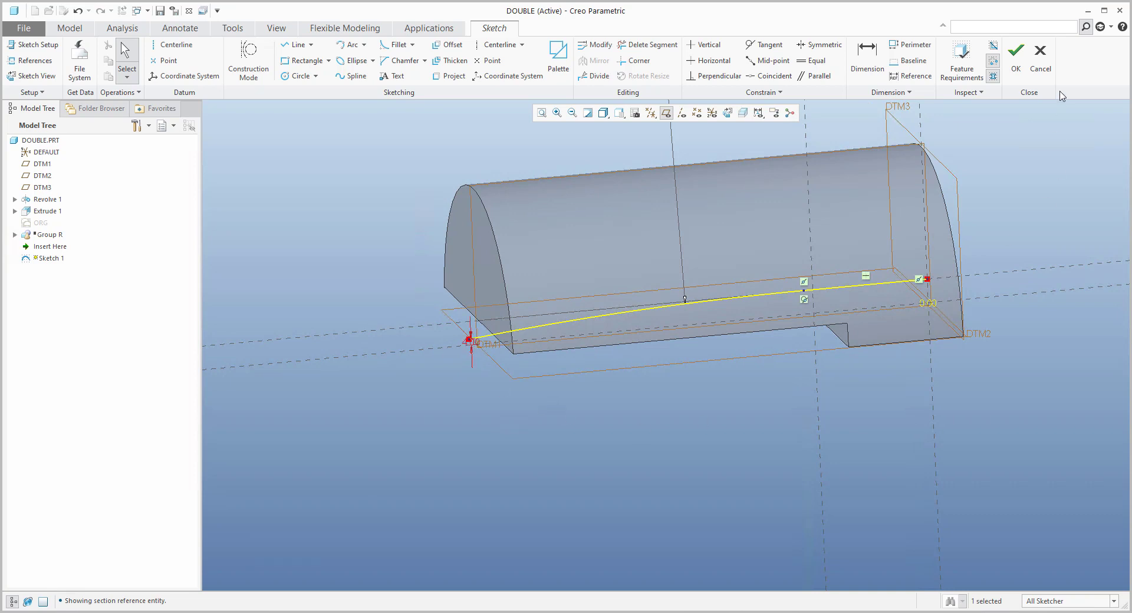
{"action": "left_click", "coordinate": [1015, 53]}
{"action": "middle_click_drag", "start_coordinate": [580, 338], "coordinate": [586, 308]}
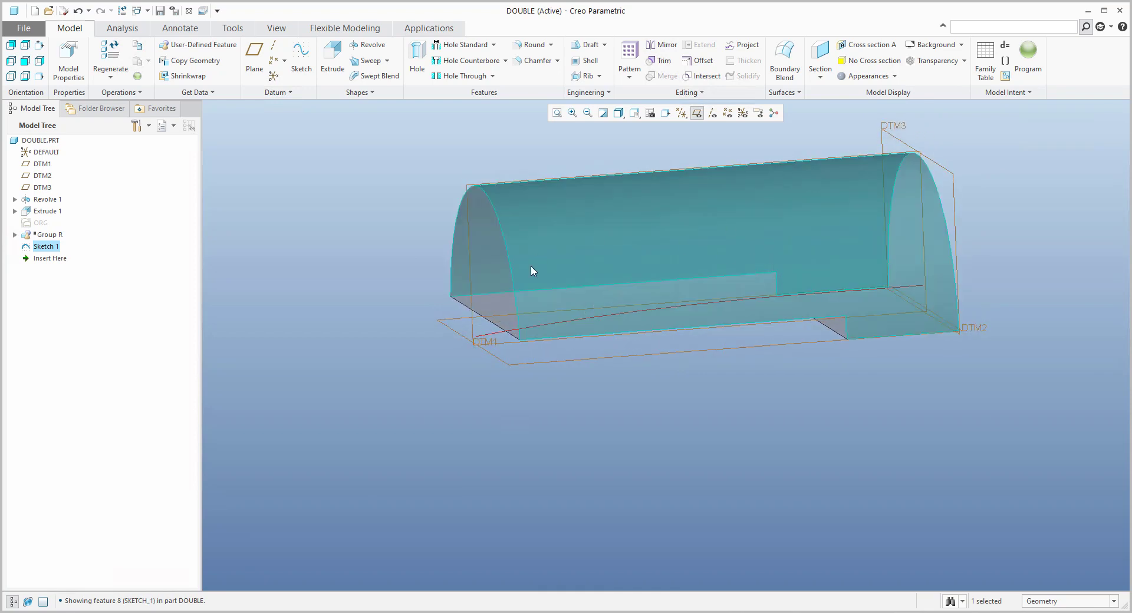
{"action": "left_click", "coordinate": [356, 255]}
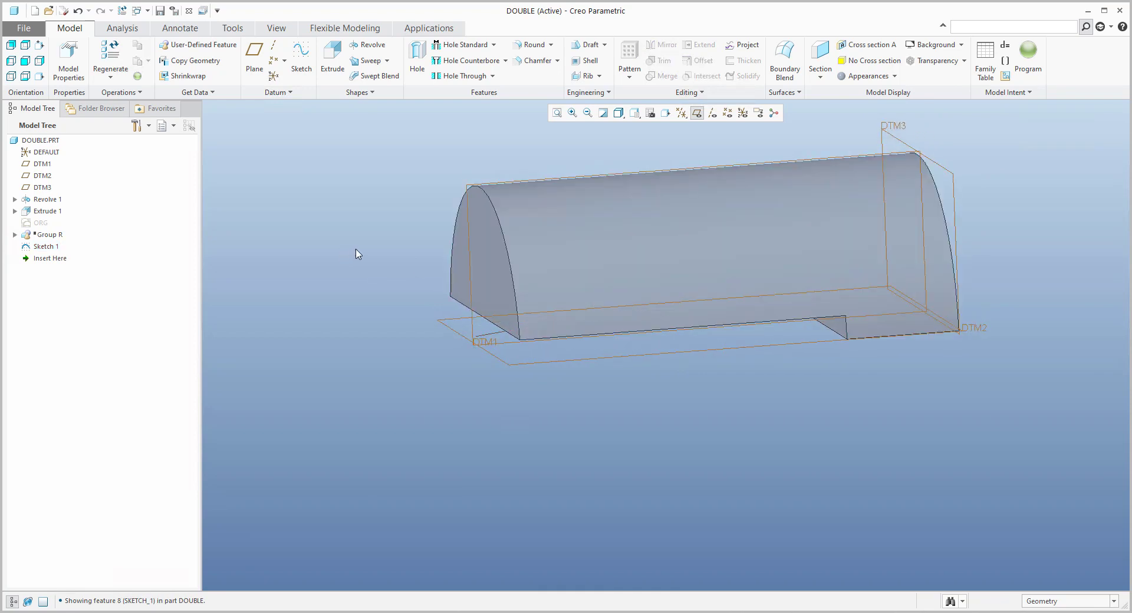
Create a Spinal Bend of the solid geometry with the sketched line and arc chain as the spine.
{"action": "left_click", "coordinate": [589, 93]}
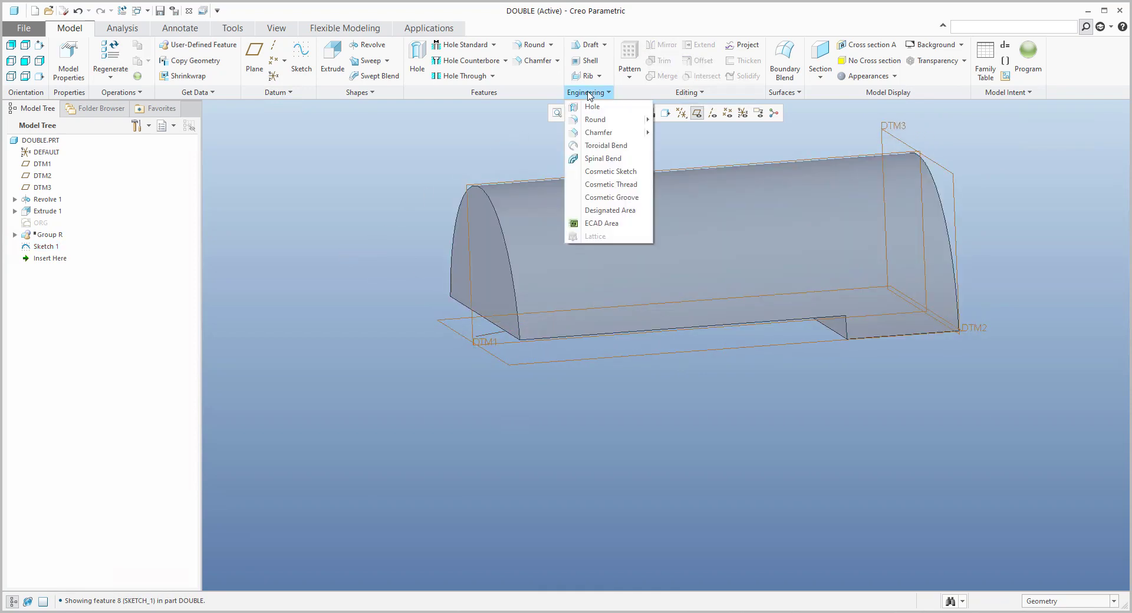
{"action": "left_click", "coordinate": [590, 160]}
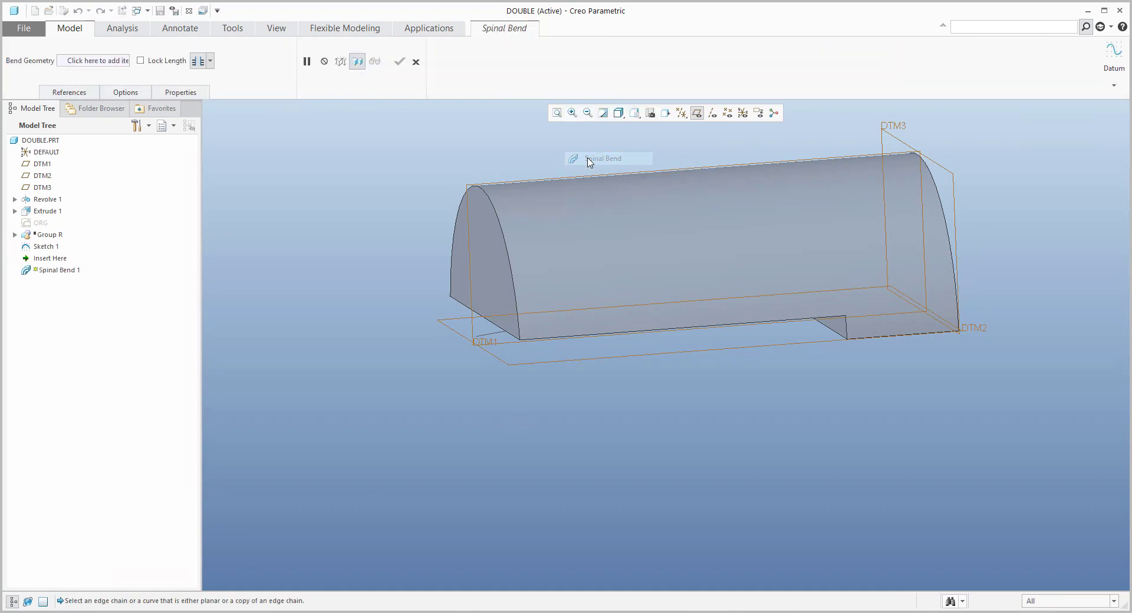
{"action": "left_click", "coordinate": [69, 94]}
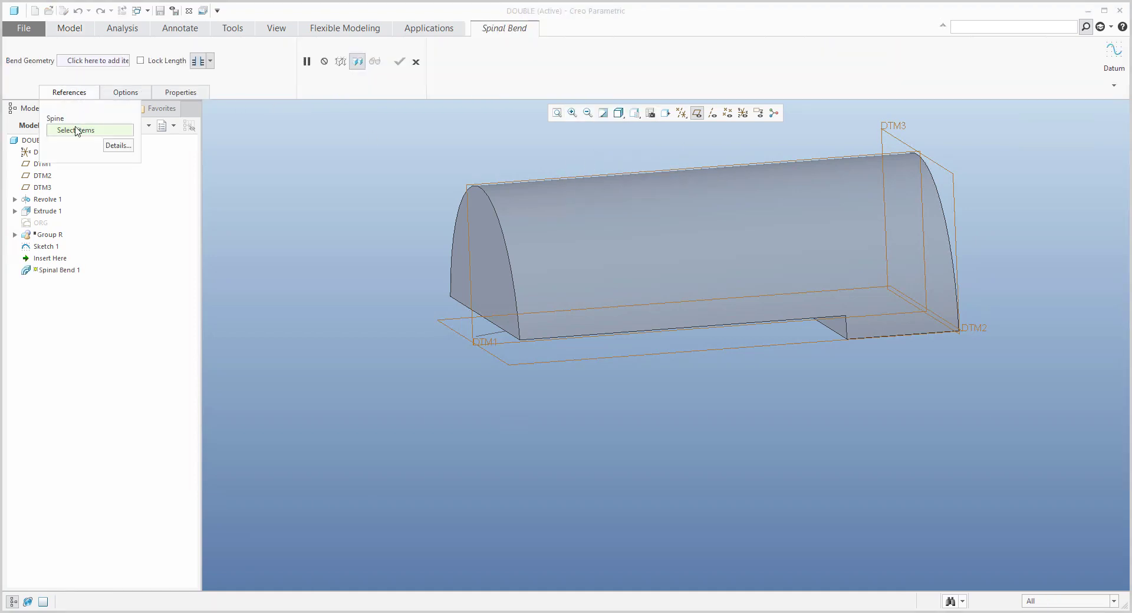
{"action": "left_click", "coordinate": [494, 338]}
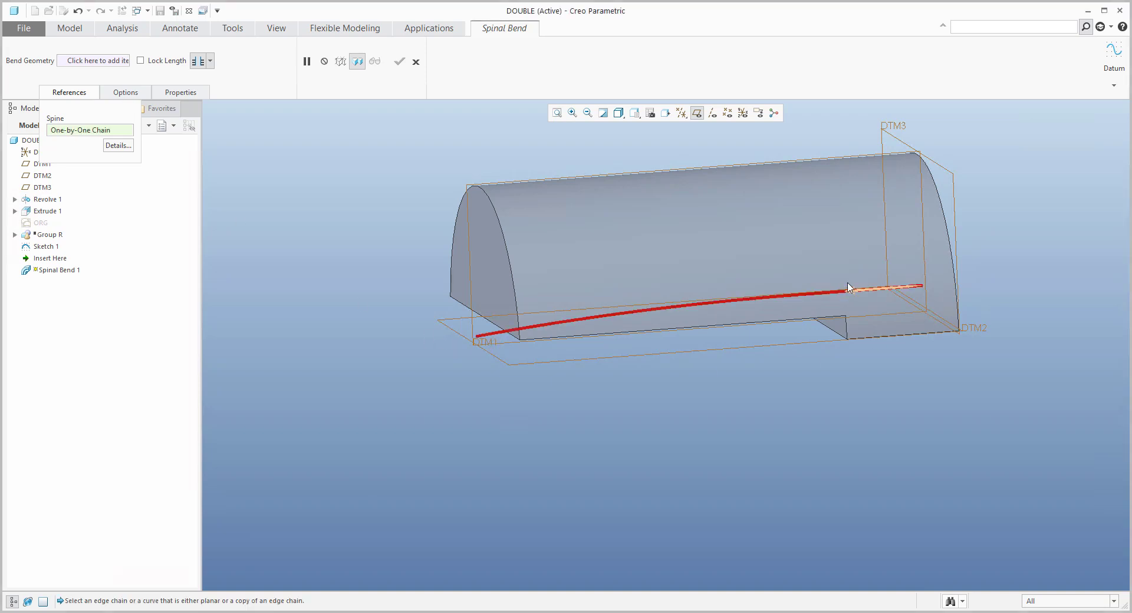
{"action": "left_click", "coordinate": [93, 64]}
{"action": "left_click", "coordinate": [603, 278]}
{"action": "middle_click_drag", "start_coordinate": [588, 278], "coordinate": [570, 260]}
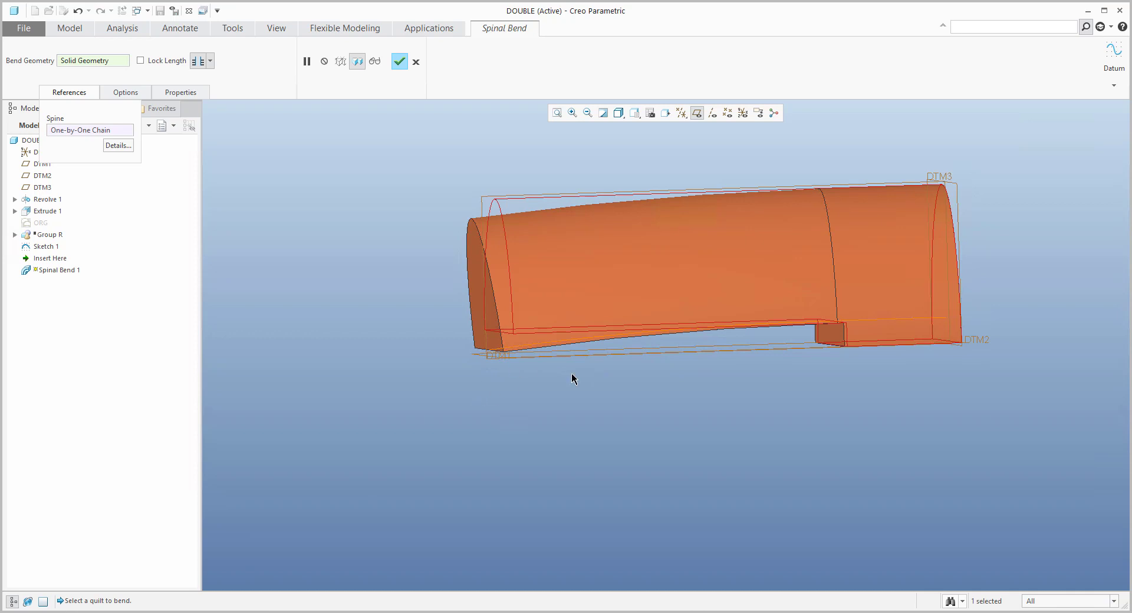
{"action": "left_click", "coordinate": [401, 63]}
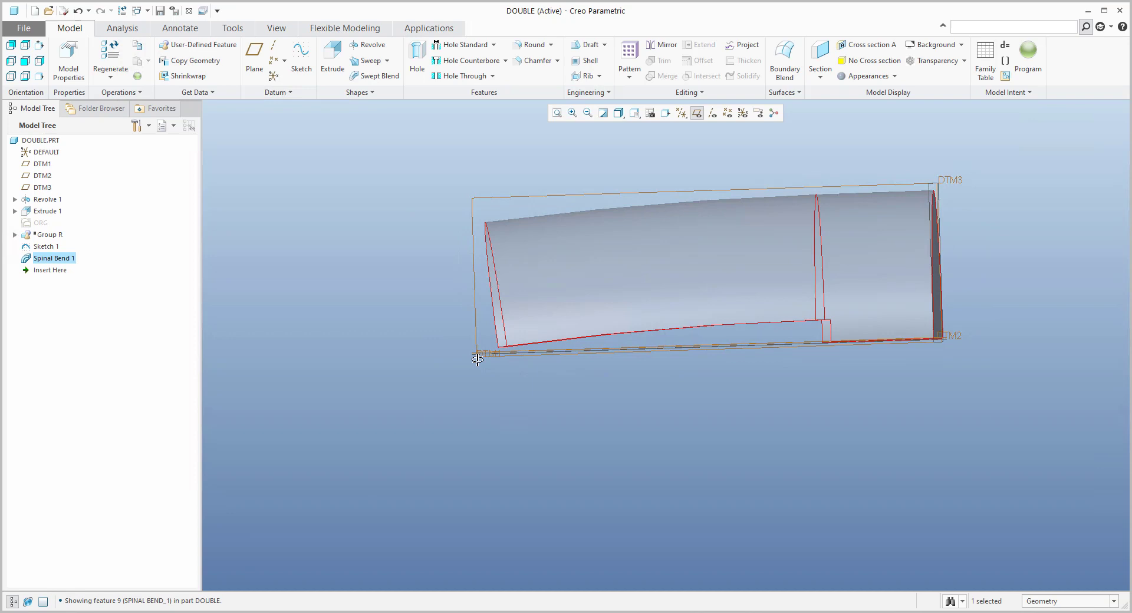
Turn off the display of datum planes and inspect the bent solid.
{"action": "middle_click_drag", "start_coordinate": [478, 359], "coordinate": [593, 378]}
{"action": "left_click", "coordinate": [617, 455]}
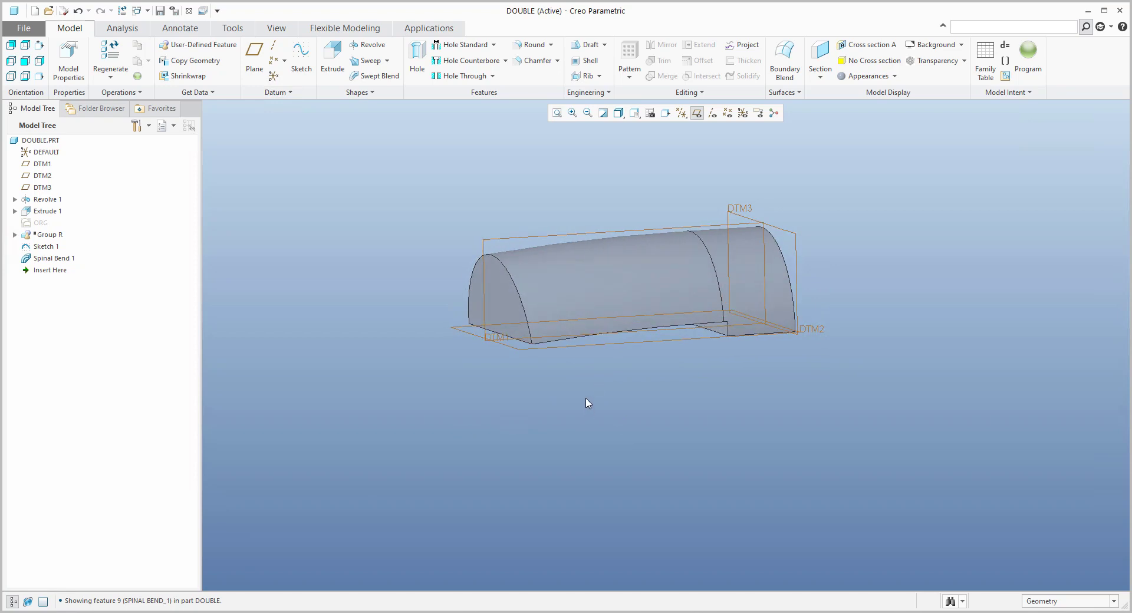
{"action": "left_click", "coordinate": [696, 112]}
{"action": "middle_click_drag", "start_coordinate": [492, 199], "coordinate": [490, 192]}
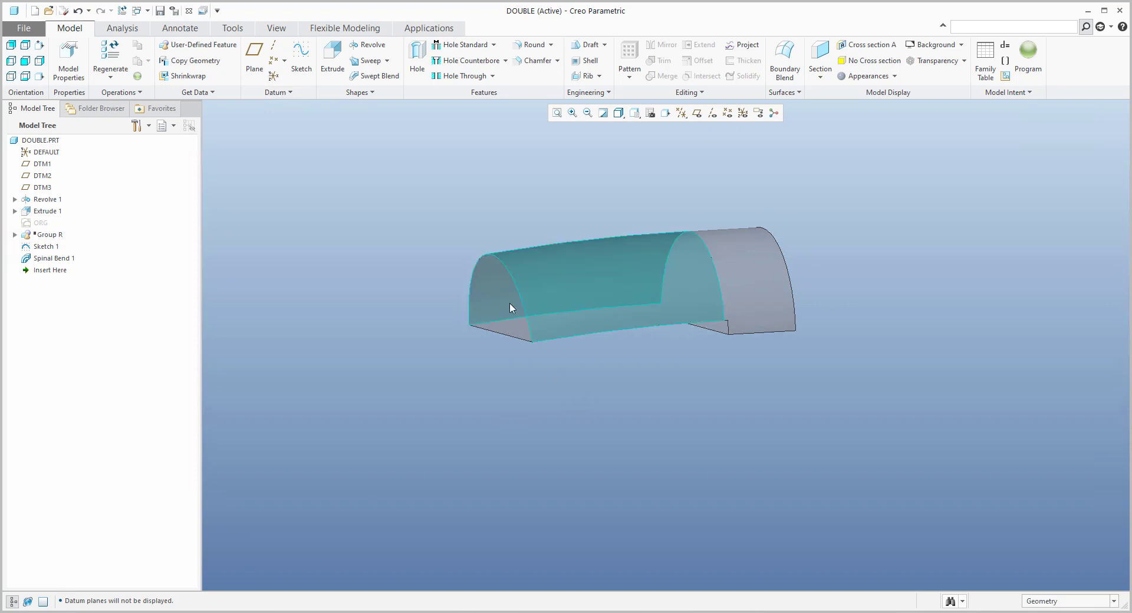
Copy all solid surfaces of the bent half cylinder and paste them as a surface copy.
{"action": "left_click", "coordinate": [539, 309]}
{"action": "right_click", "coordinate": [479, 173]}
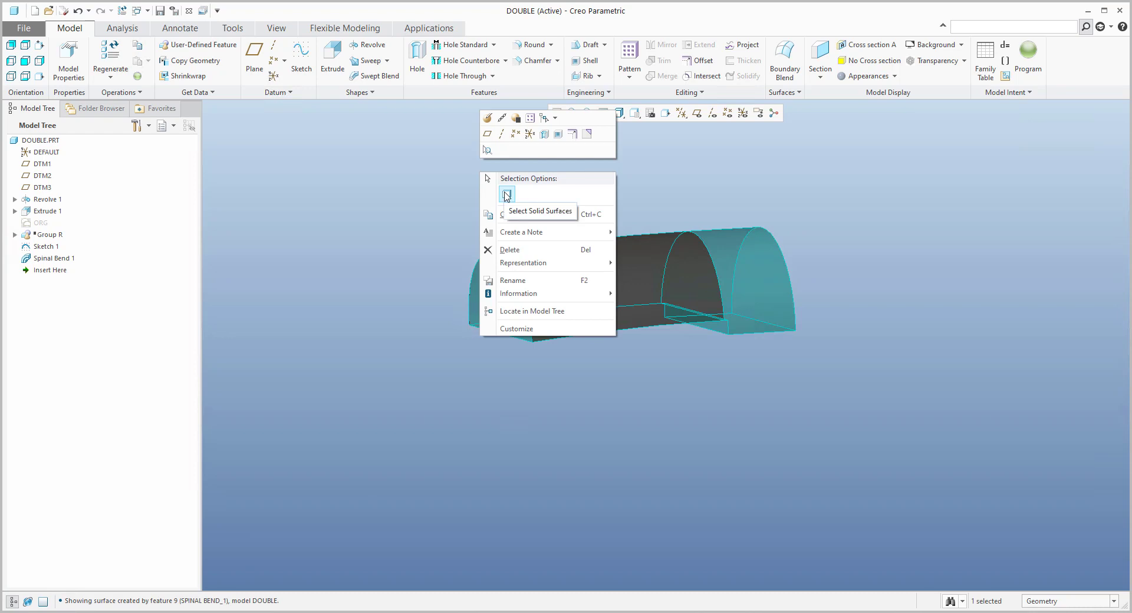
{"action": "left_click", "coordinate": [506, 194]}
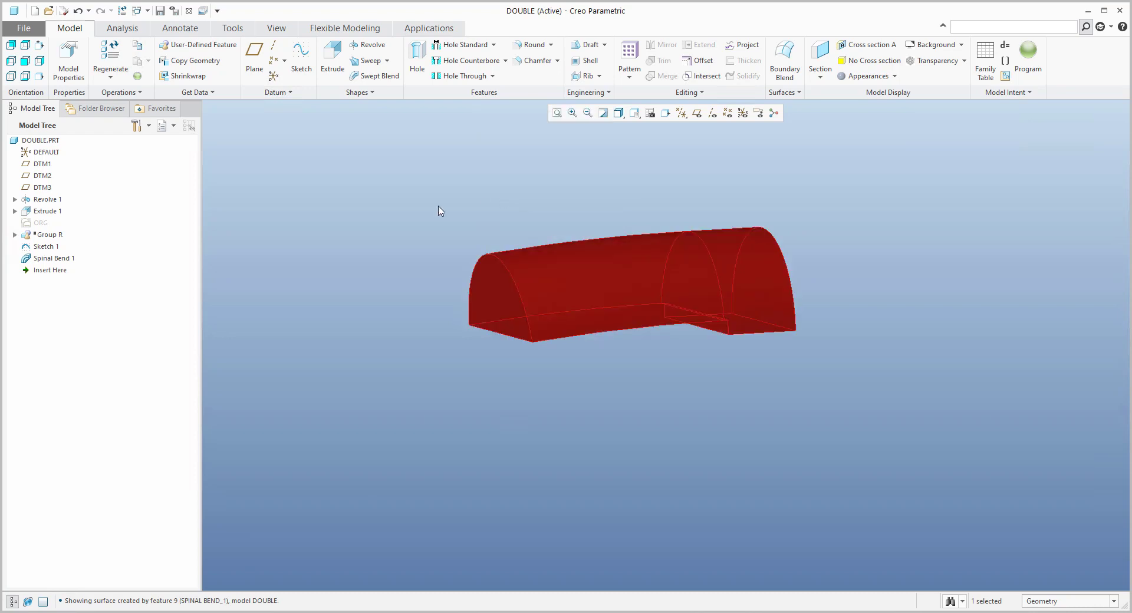
{"action": "key", "text": "ctrl+c"}
{"action": "key", "text": "ctrl+v"}
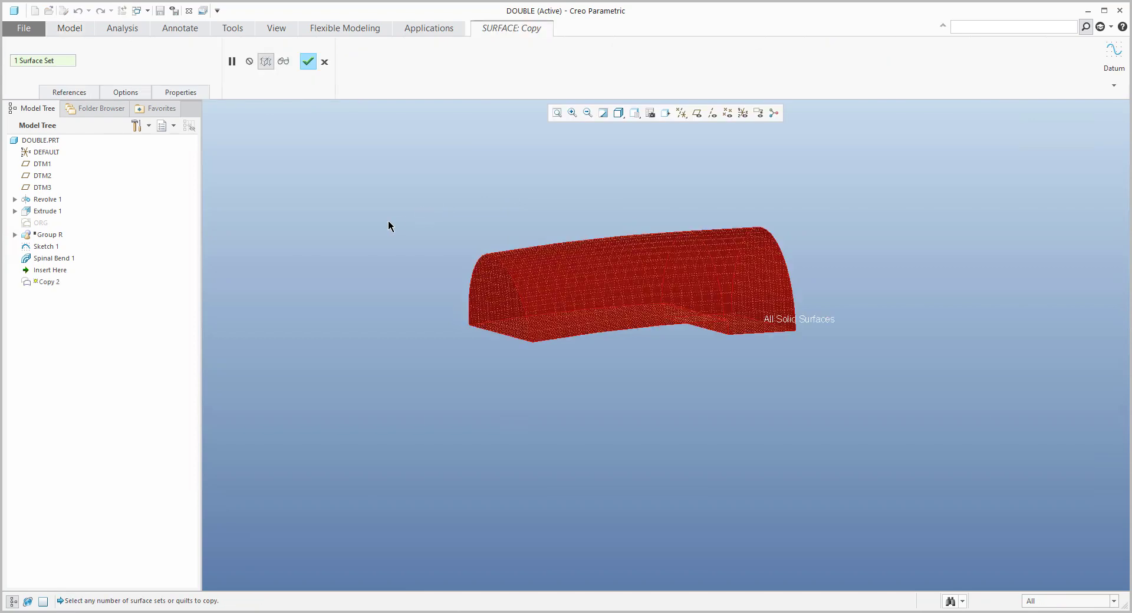
{"action": "middle_click", "coordinate": [388, 219]}
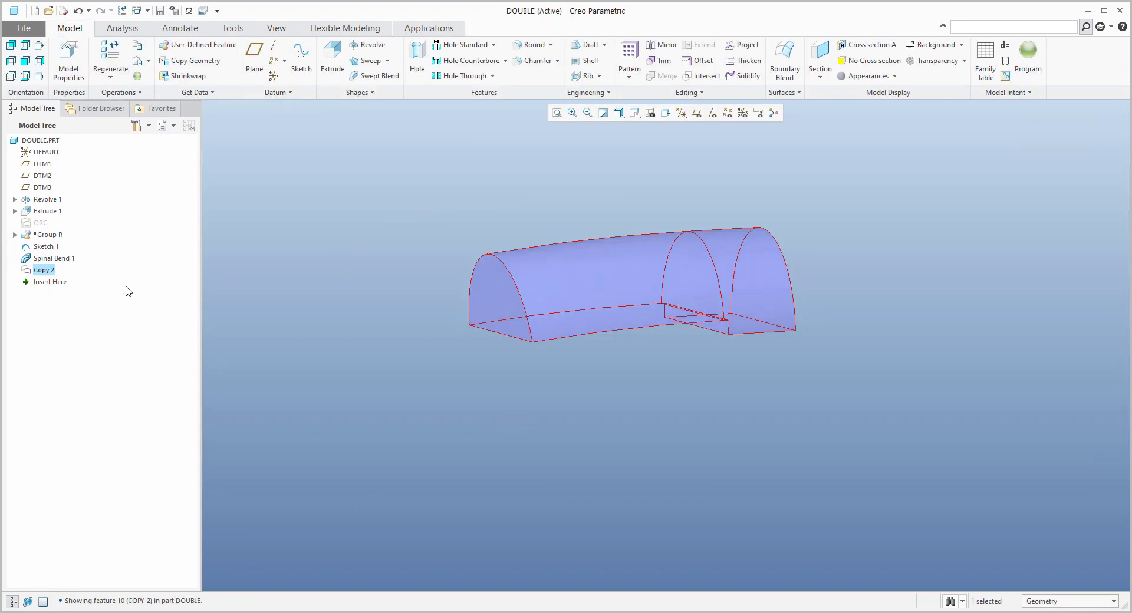
Rename the new surface copy as BEND.
{"action": "left_click", "coordinate": [50, 272]}
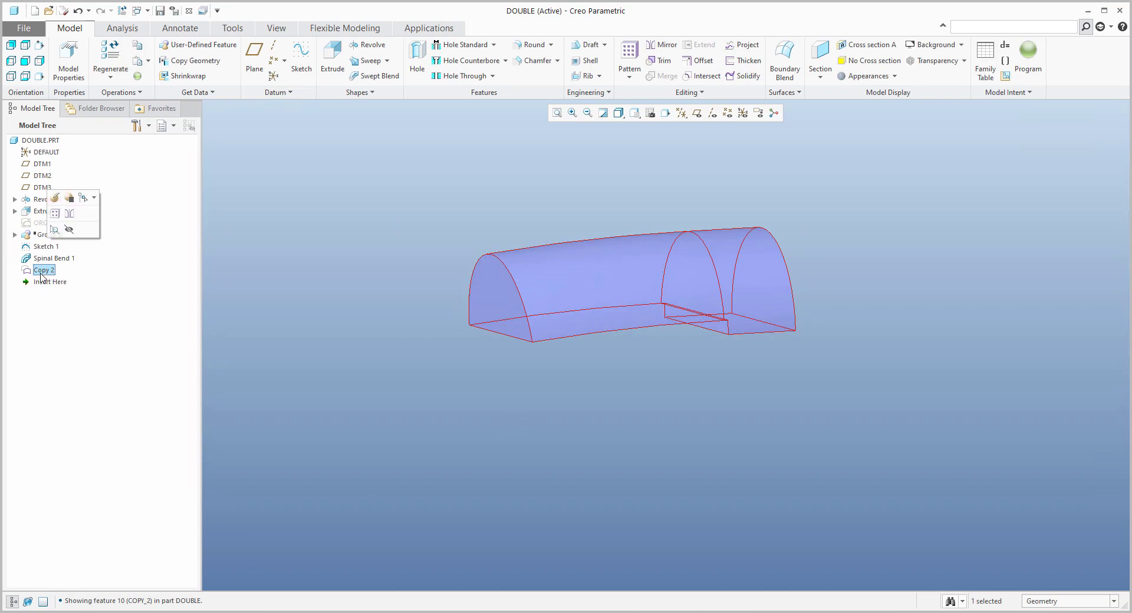
{"action": "double_click", "coordinate": [43, 270]}
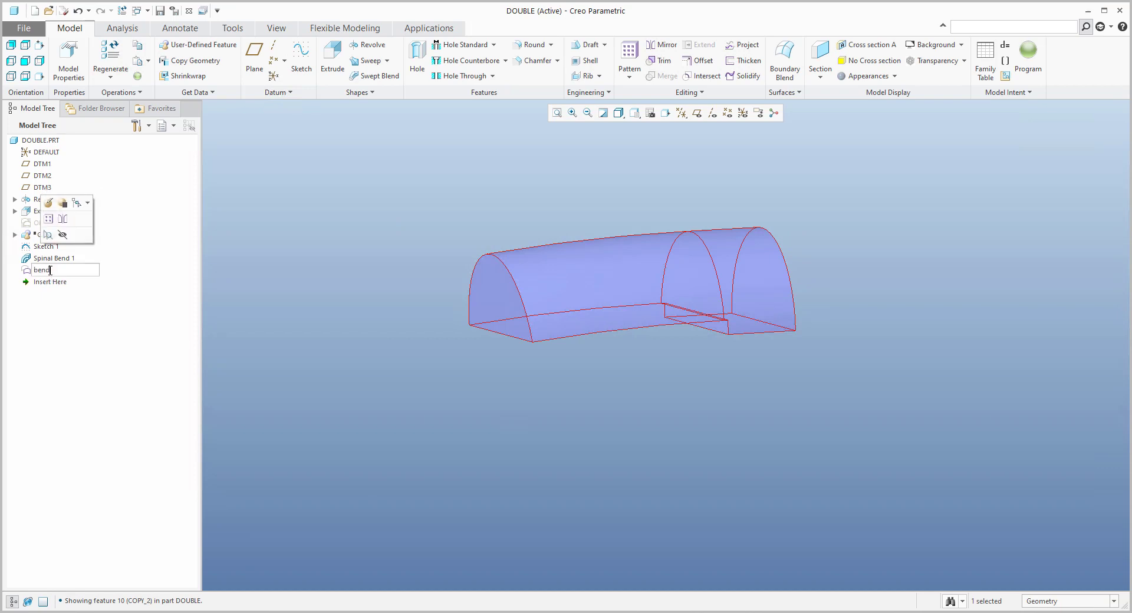
{"action": "type", "text": "bend"}
{"action": "key", "text": "Return"}
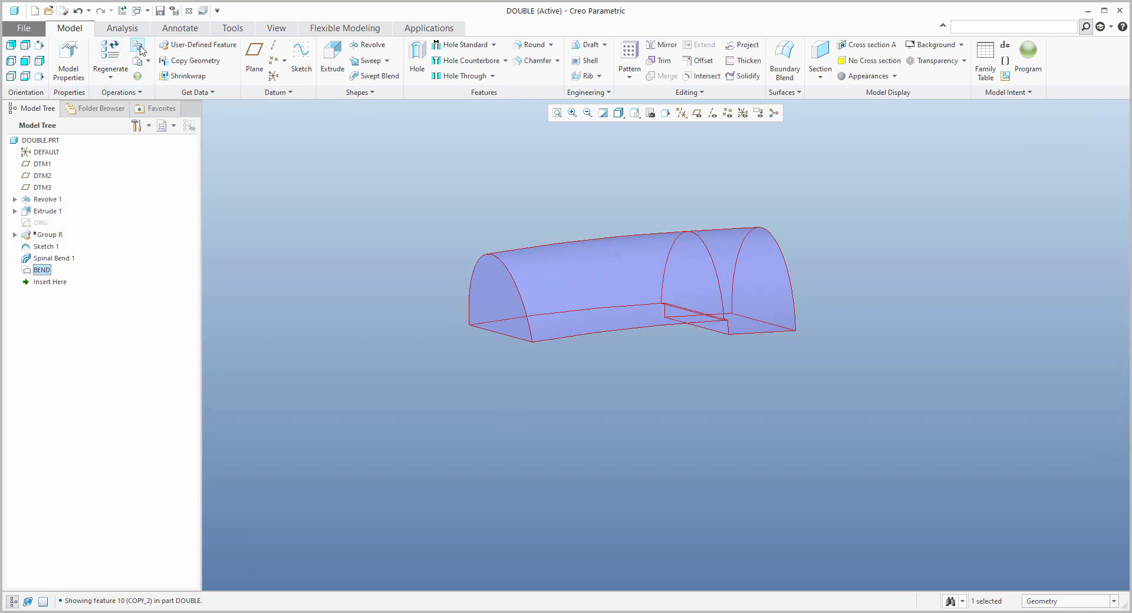
Paste a transformed copy of the BEND quilt rotated 180 degrees about the cylinder's lengthwise axis, with axis display turned on.
{"action": "left_click", "coordinate": [148, 60]}
{"action": "left_click", "coordinate": [147, 88]}
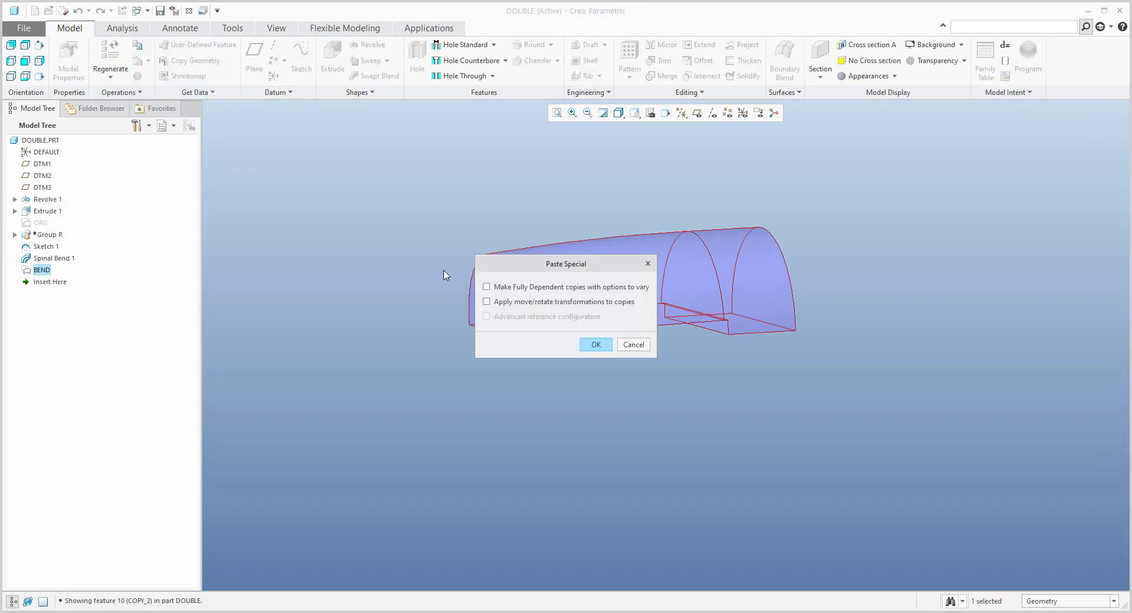
{"action": "left_click", "coordinate": [486, 302]}
{"action": "left_click", "coordinate": [594, 345]}
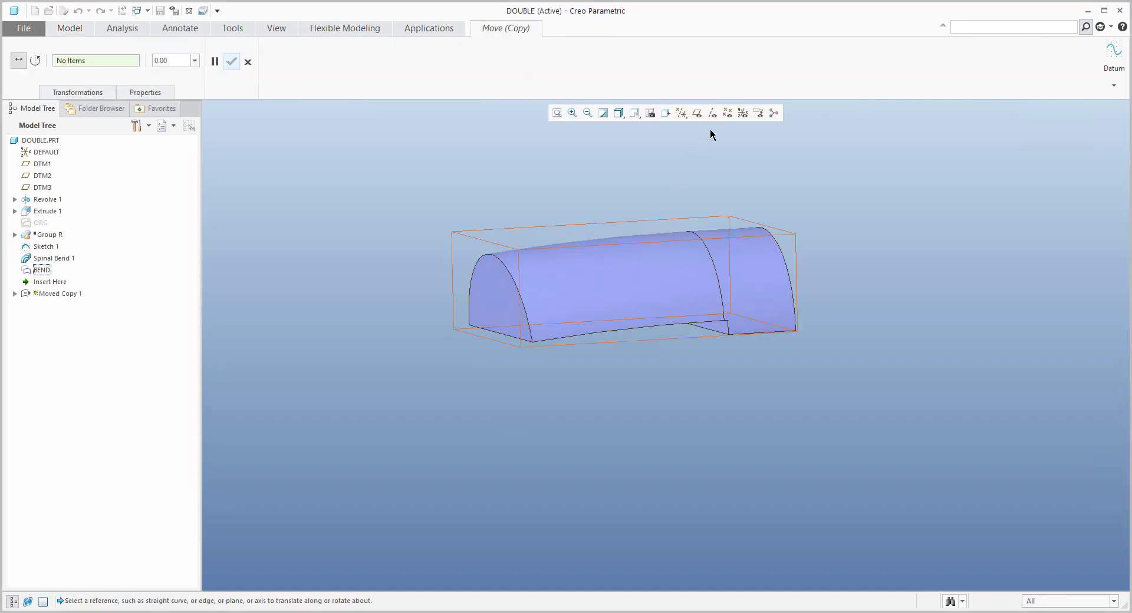
{"action": "left_click", "coordinate": [712, 113]}
{"action": "left_click", "coordinate": [654, 333]}
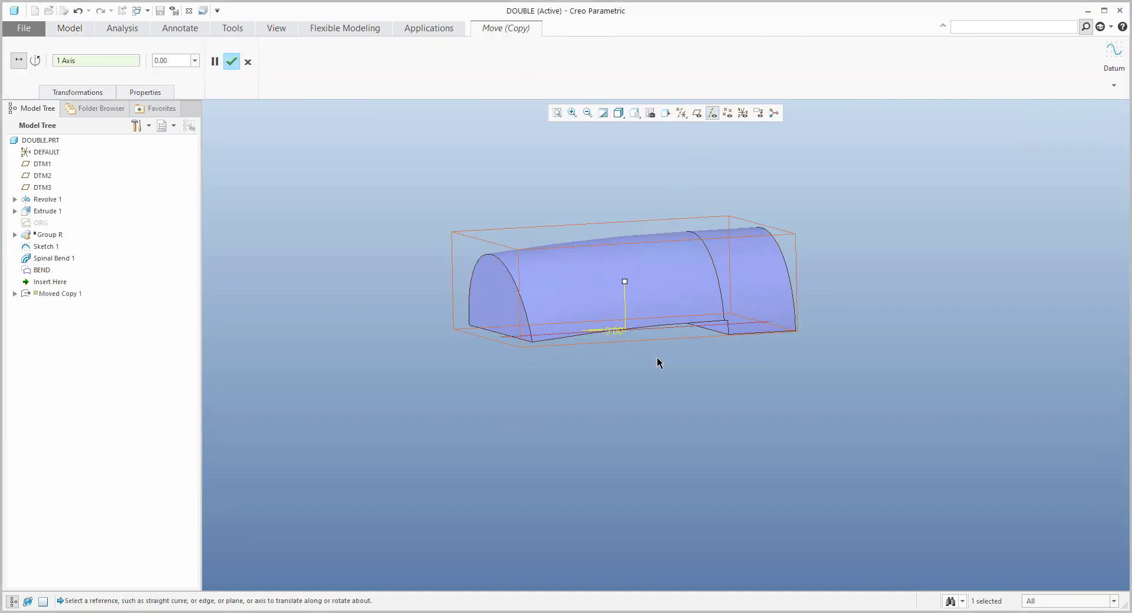
{"action": "left_click", "coordinate": [35, 60]}
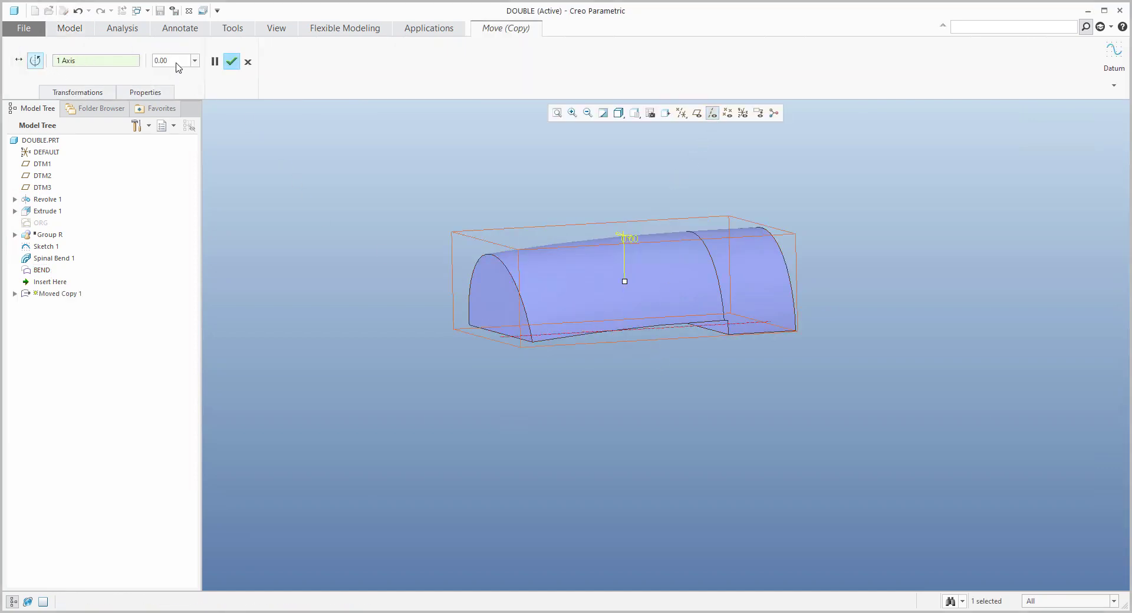
{"action": "double_click", "coordinate": [175, 62]}
{"action": "type", "text": "180"}
{"action": "key", "text": "Return"}
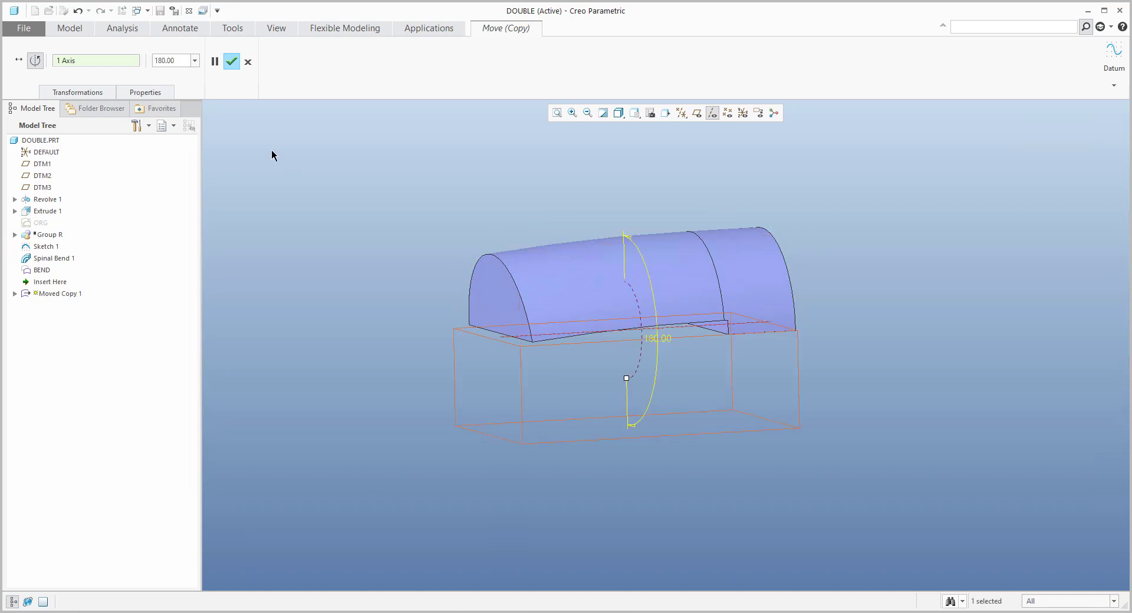
{"action": "left_click", "coordinate": [232, 61]}
{"action": "key", "text": "ctrl+d"}
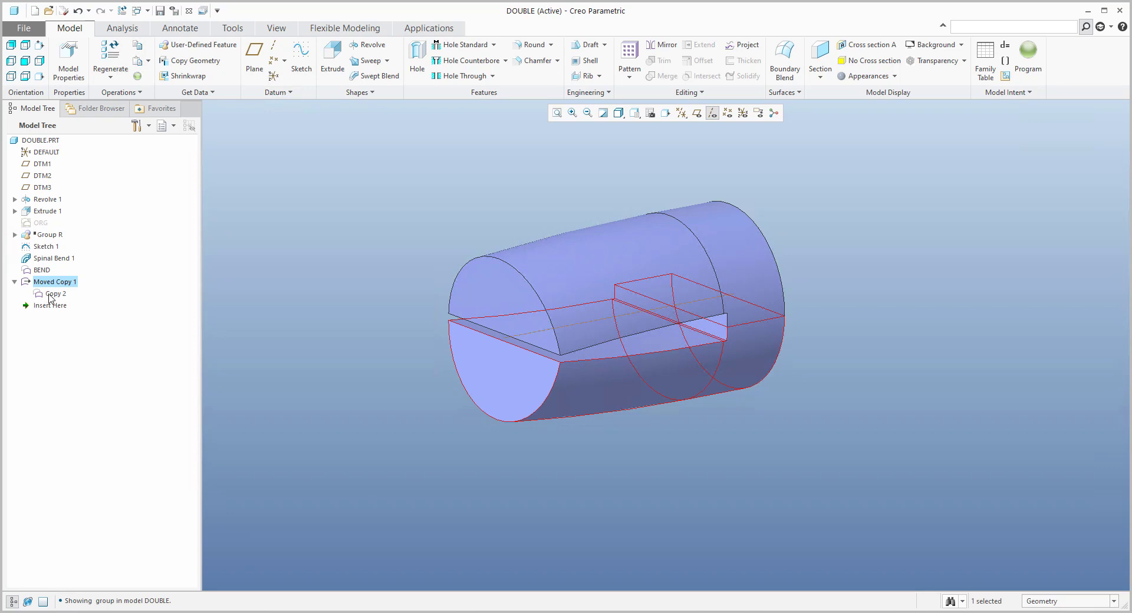
Solidify the rotated quilt inside Moved Copy 1.
{"action": "left_click", "coordinate": [53, 294]}
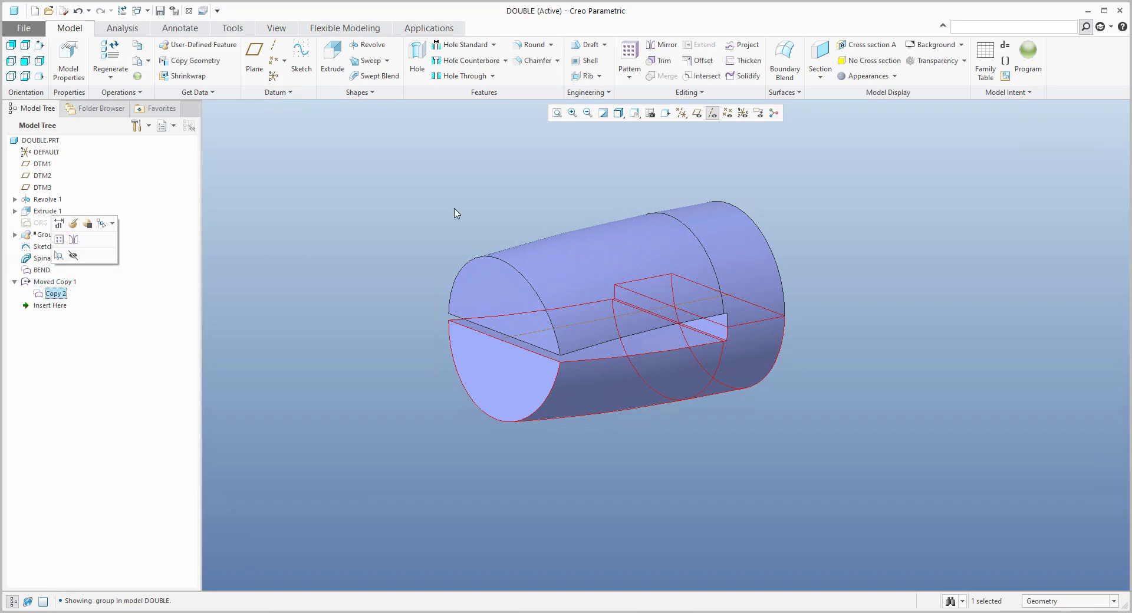
{"action": "left_click", "coordinate": [743, 75]}
{"action": "middle_click", "coordinate": [363, 237]}
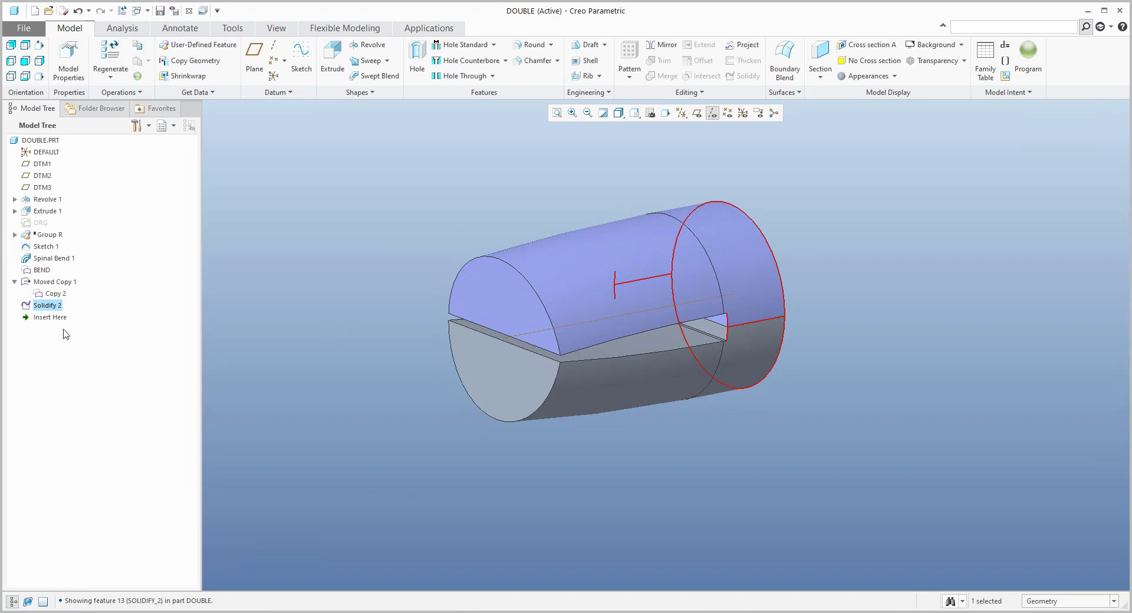
Hide the BEND quilt and inspect the two bent solid halves.
{"action": "left_click", "coordinate": [43, 274]}
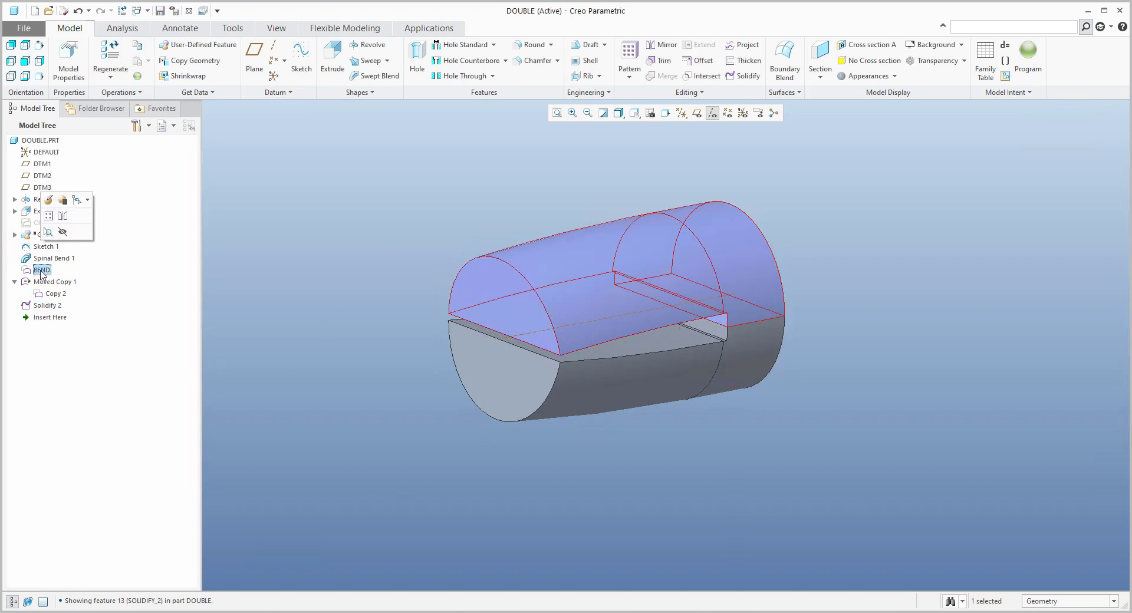
{"action": "left_click", "coordinate": [64, 235]}
{"action": "middle_click_drag", "start_coordinate": [446, 327], "coordinate": [449, 324]}
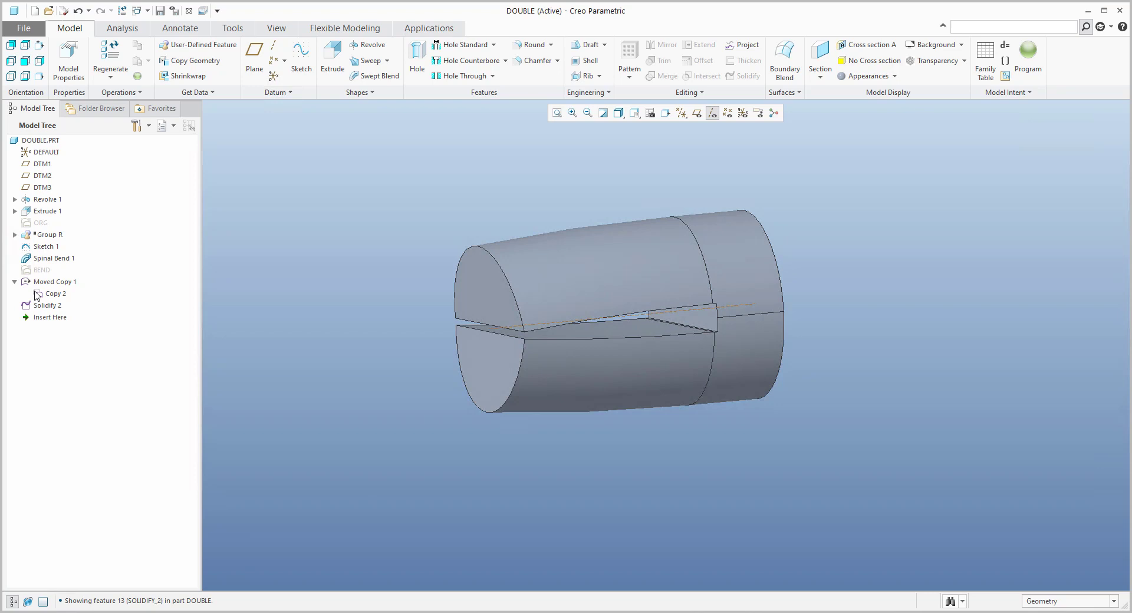
Group the features from Spinal Bend 1 through Solidify 2.
{"action": "left_click", "coordinate": [13, 283]}
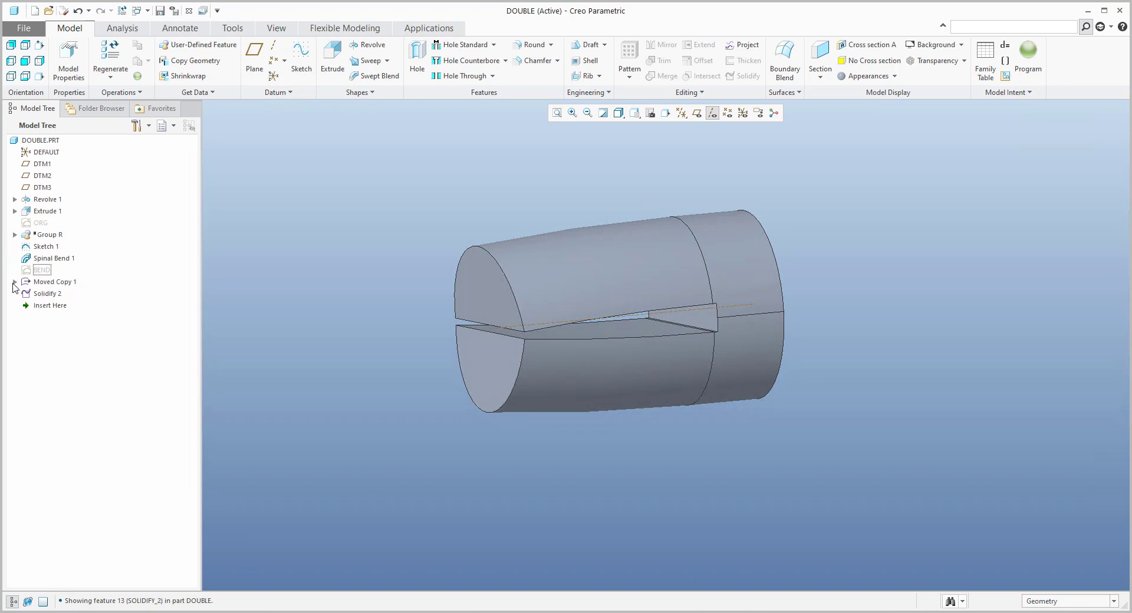
{"action": "left_click", "coordinate": [44, 259]}
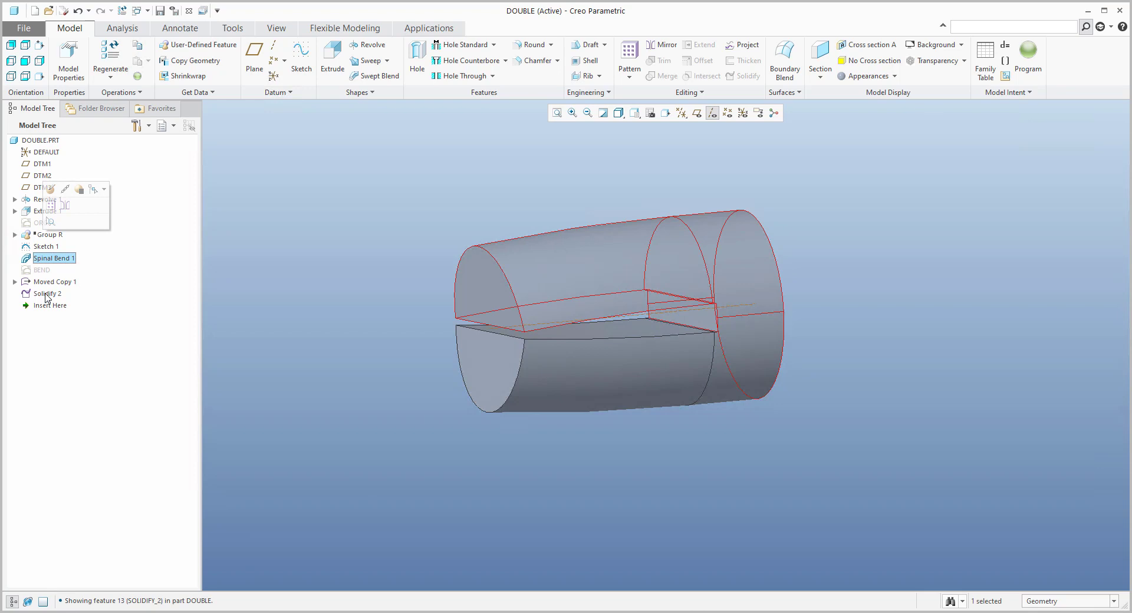
{"action": "left_click", "coordinate": [47, 294], "text": "shift"}
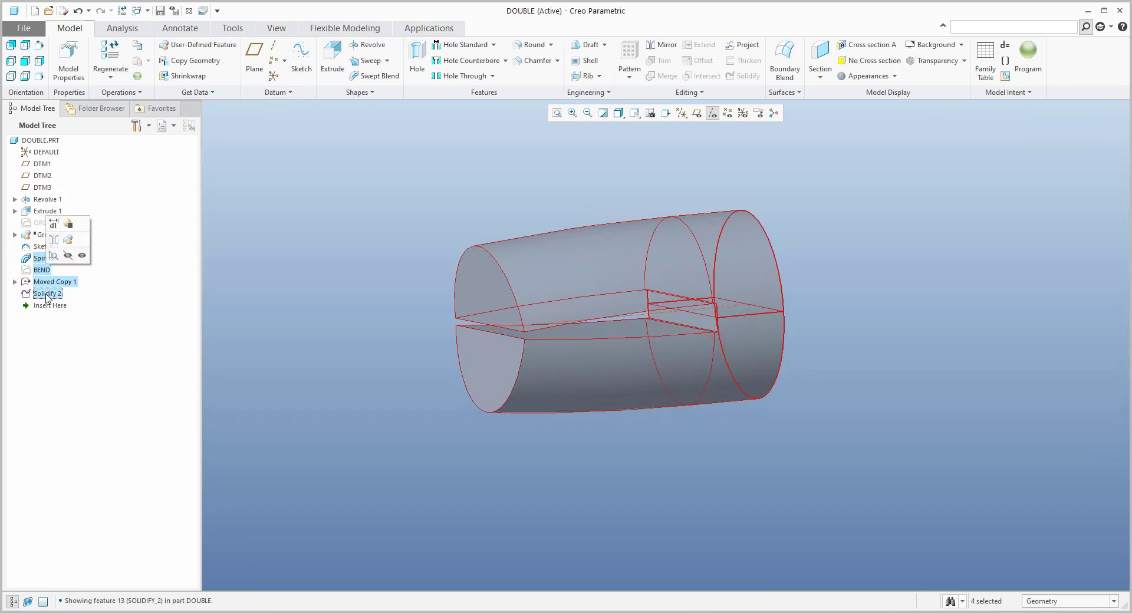
{"action": "left_click", "coordinate": [68, 239]}
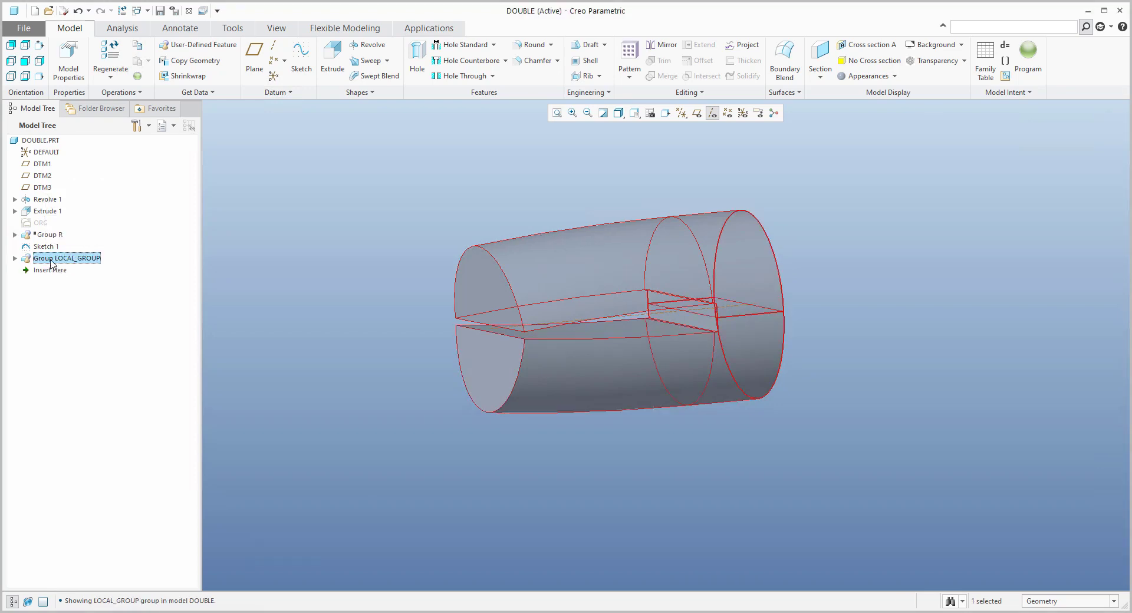
Rename the new local group as R2 and clear the selection.
{"action": "right_click", "coordinate": [52, 264]}
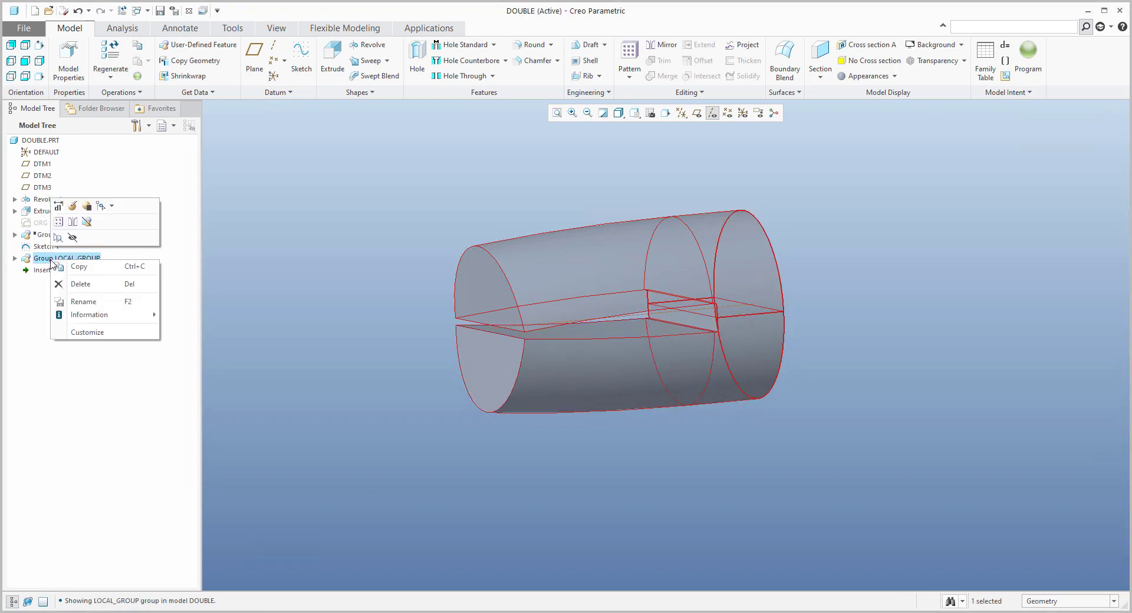
{"action": "left_click", "coordinate": [83, 302]}
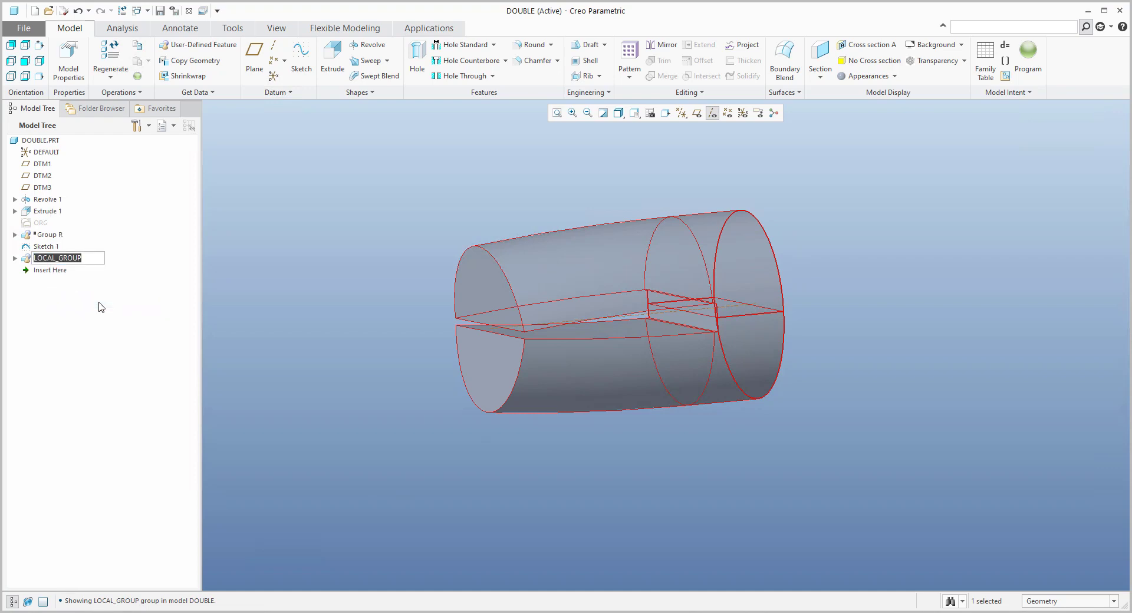
{"action": "type", "text": "R2"}
{"action": "key", "text": "Return"}
{"action": "left_click", "coordinate": [370, 349]}
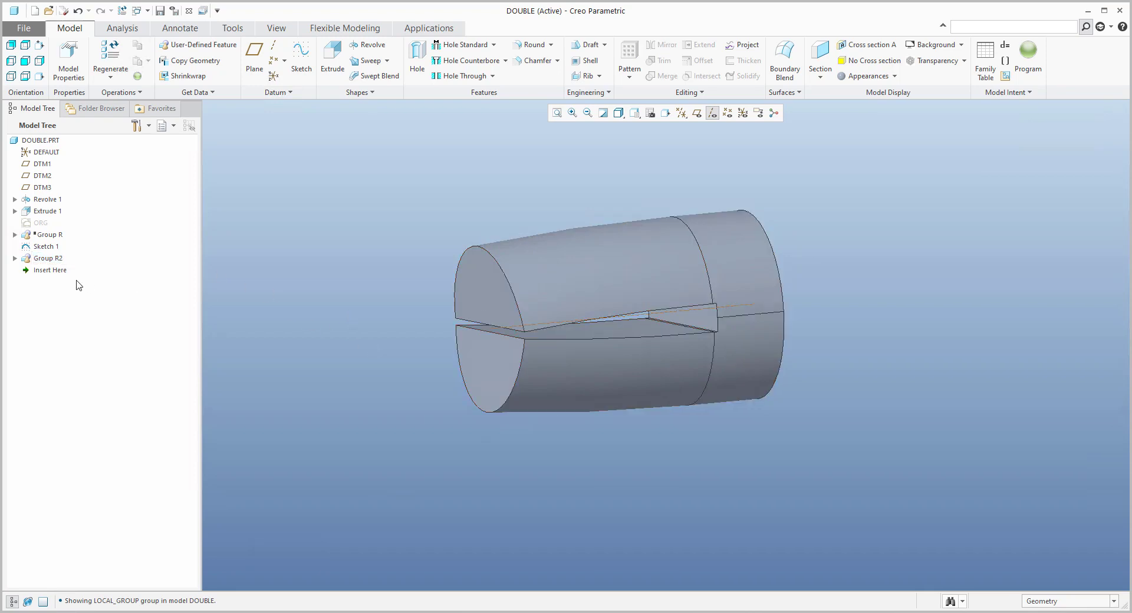
Resume the suppressed Group R and inspect its geometry together with the bent halves.
{"action": "left_click", "coordinate": [49, 235]}
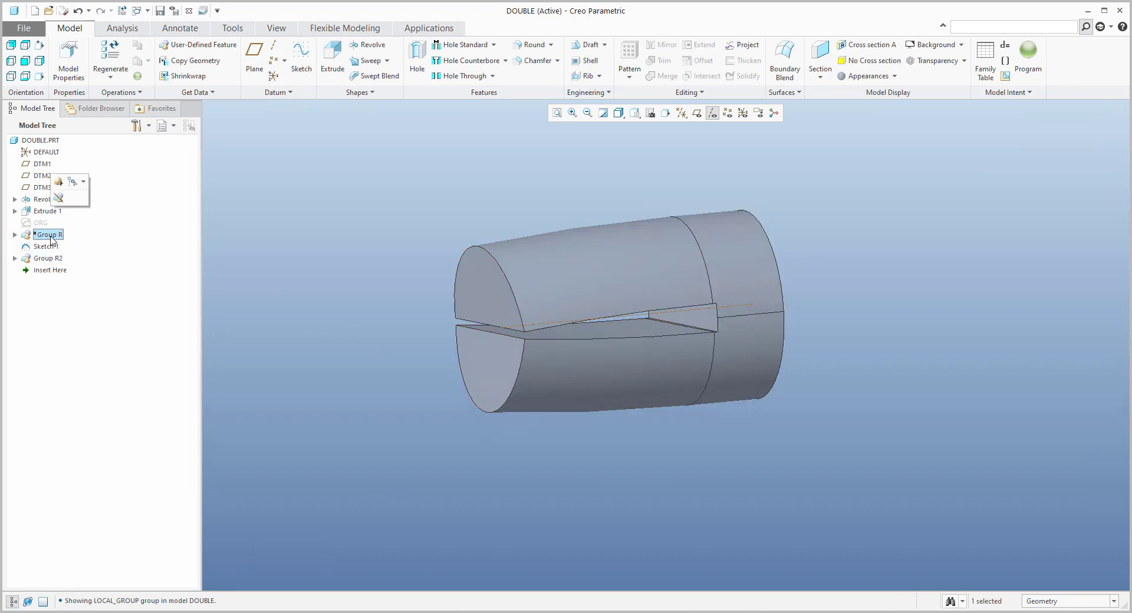
{"action": "left_click", "coordinate": [59, 182]}
{"action": "middle_click_drag", "start_coordinate": [411, 383], "coordinate": [306, 396]}
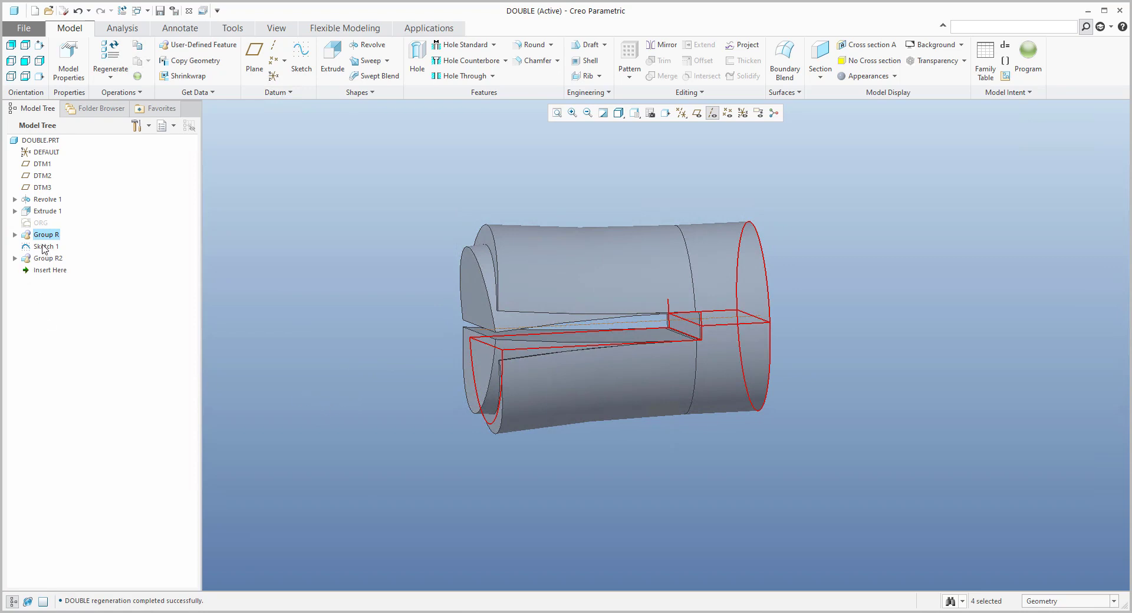
Reorder Sketch 1 before Group R and highlight the sketch and both groups to check their geometry.
{"action": "left_click_drag", "start_coordinate": [42, 247], "coordinate": [35, 231]}
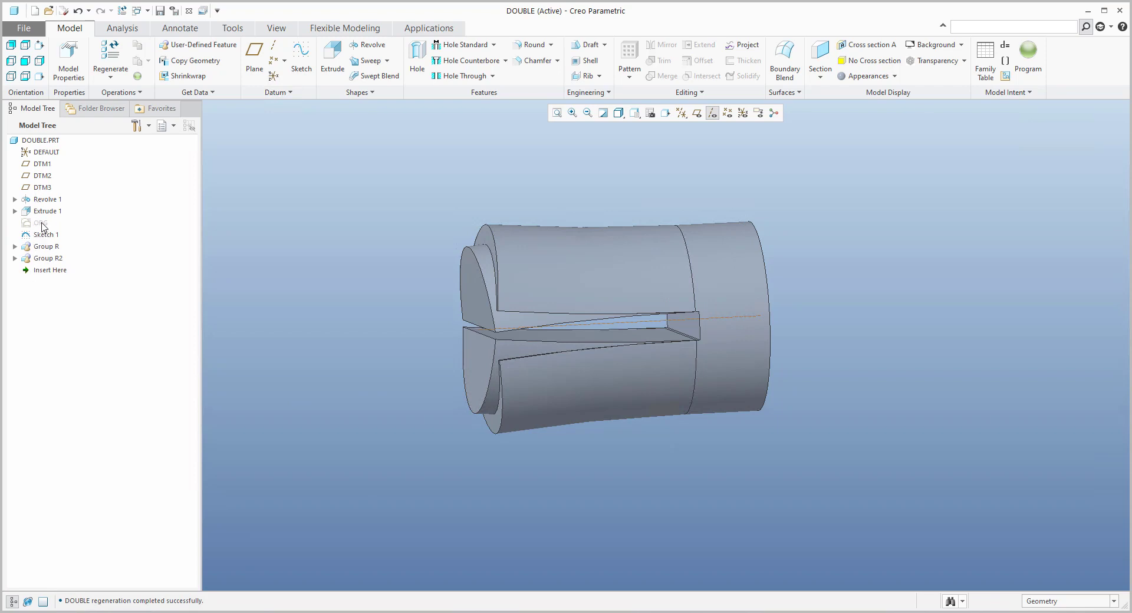
{"action": "left_click", "coordinate": [43, 236]}
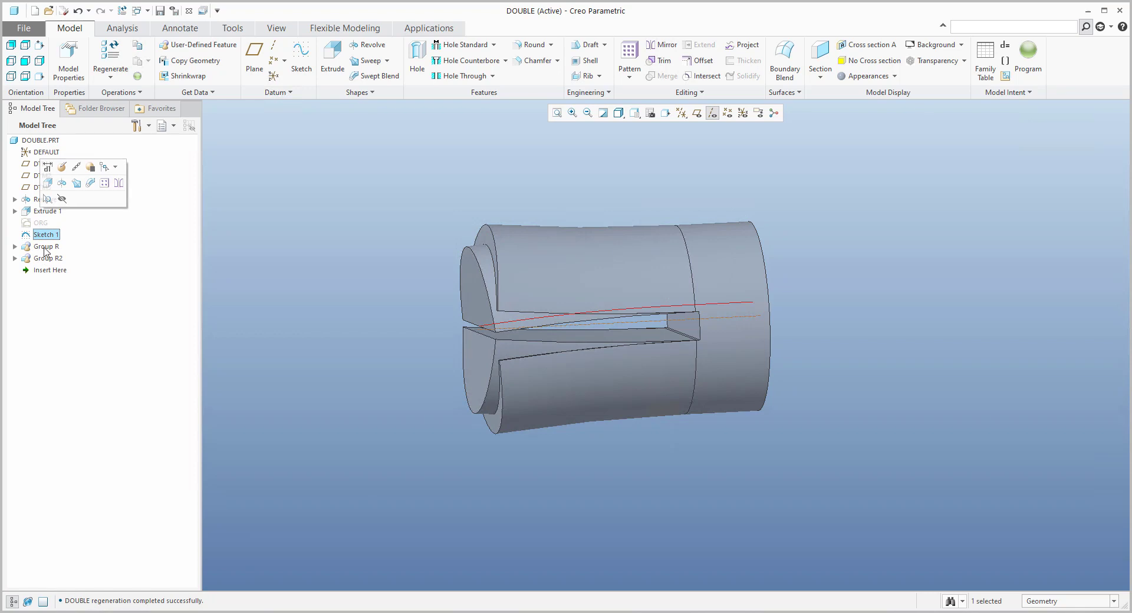
{"action": "left_click", "coordinate": [44, 247]}
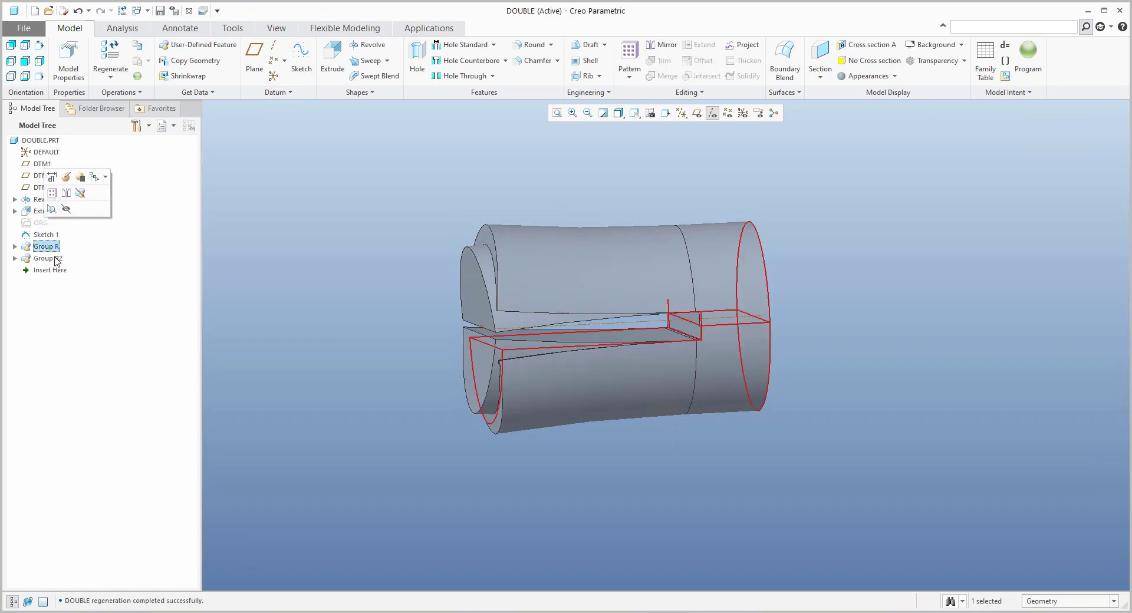
{"action": "left_click", "coordinate": [51, 259]}
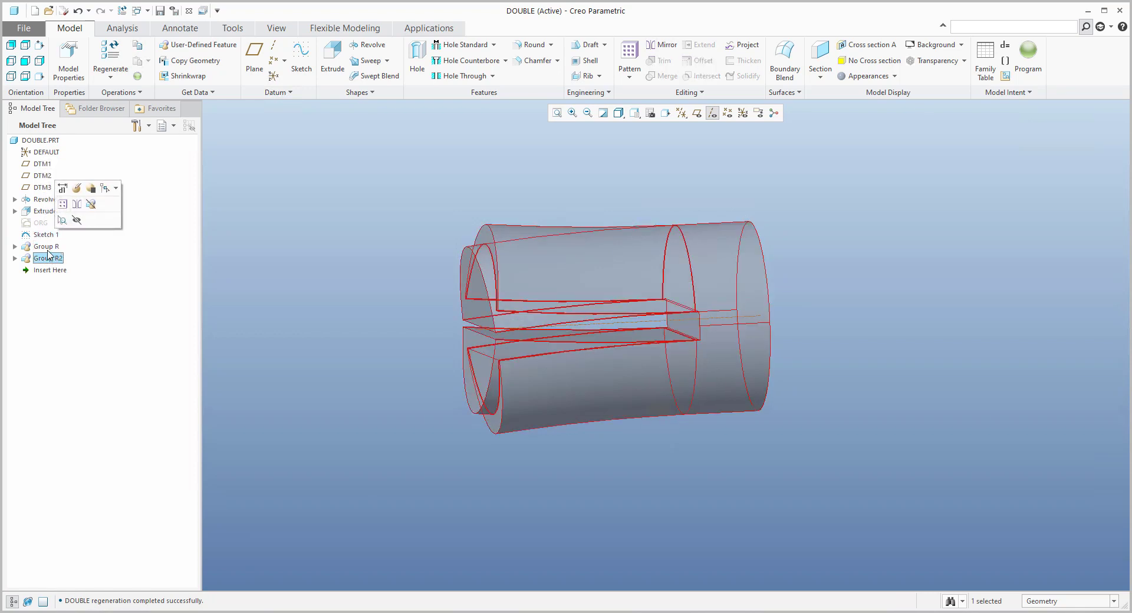
Suppress Group R and Group R2 so only the straight notched half remains active.
{"action": "left_click", "coordinate": [49, 247]}
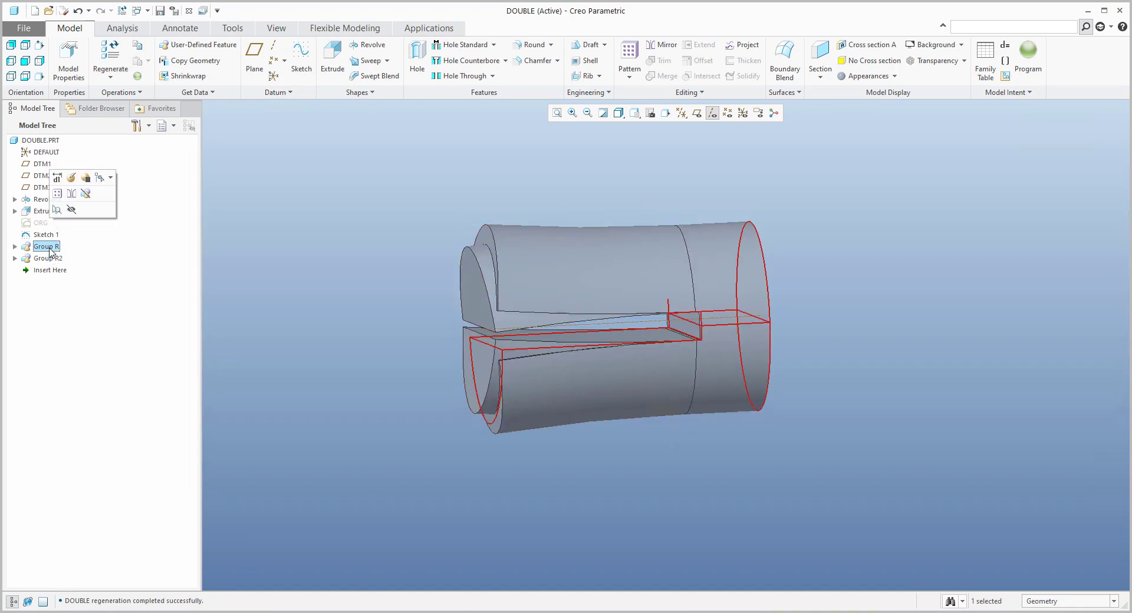
{"action": "left_click", "coordinate": [86, 177]}
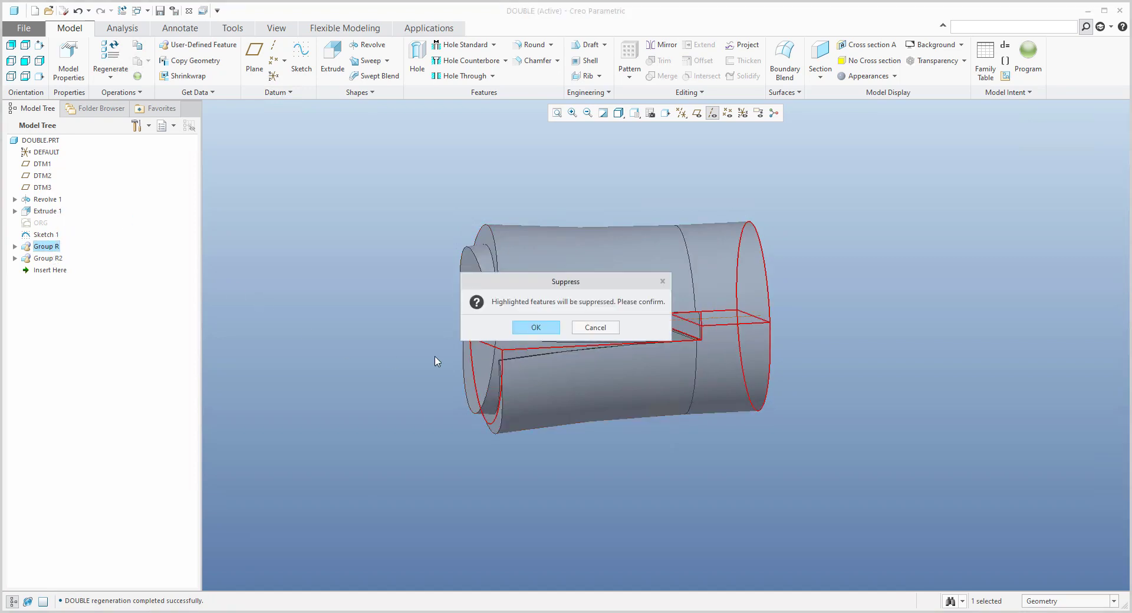
{"action": "left_click", "coordinate": [530, 327]}
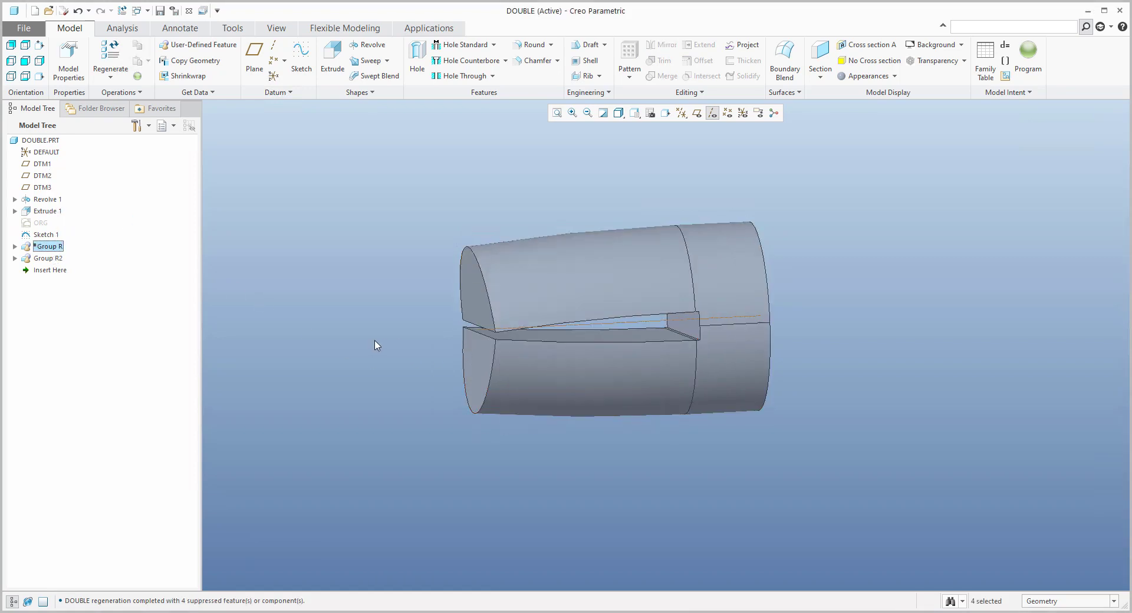
{"action": "left_click", "coordinate": [52, 261]}
{"action": "left_click", "coordinate": [87, 192]}
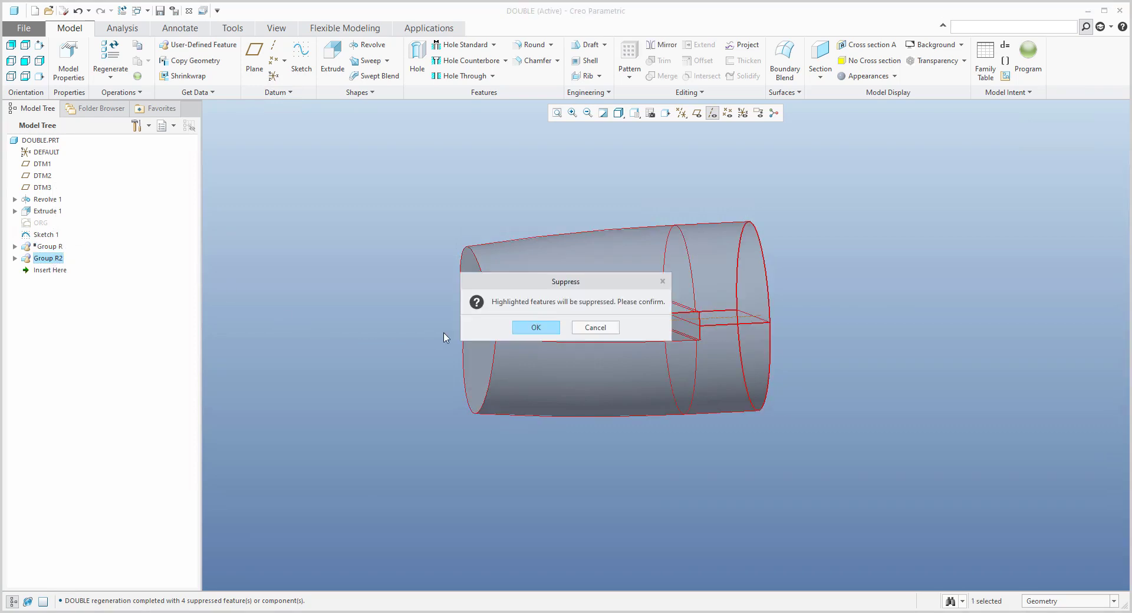
{"action": "left_click", "coordinate": [516, 329]}
Resume Group R and inspect the straight rotated half together with the original notched half.
{"action": "left_click", "coordinate": [49, 247]}
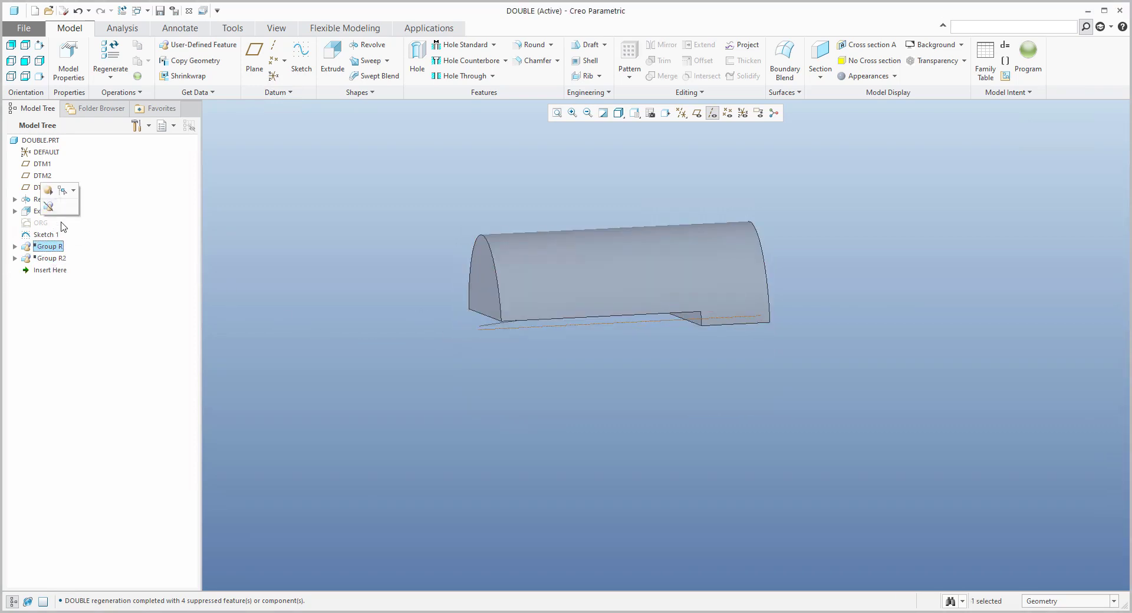
{"action": "left_click", "coordinate": [49, 206]}
{"action": "middle_click_drag", "start_coordinate": [440, 376], "coordinate": [346, 386]}
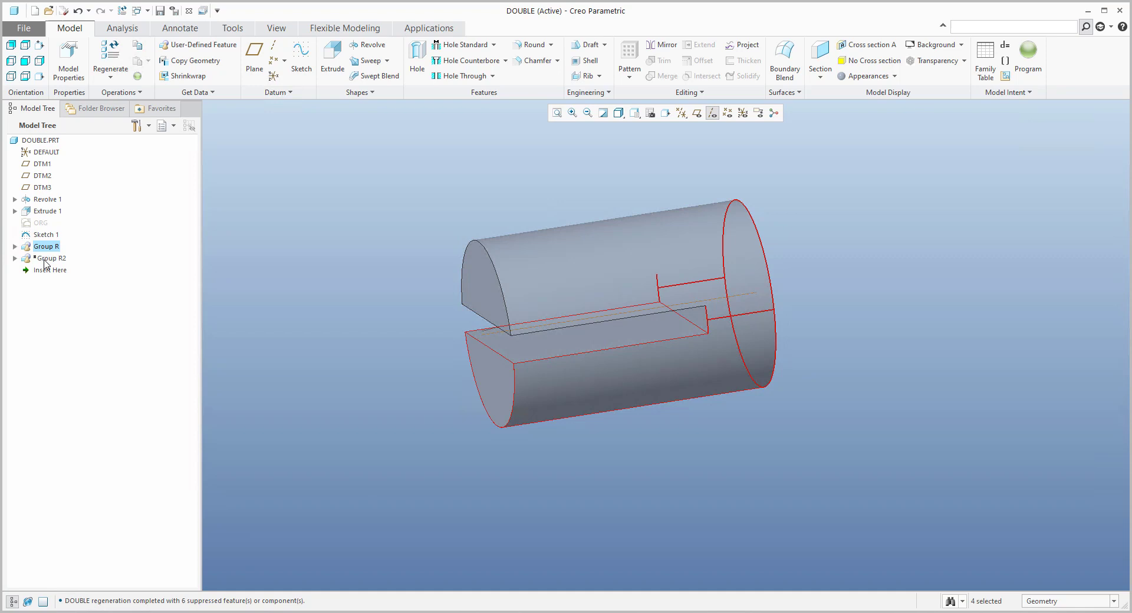
{"action": "left_click", "coordinate": [331, 354]}
{"action": "middle_click_drag", "start_coordinate": [354, 351], "coordinate": [429, 334]}
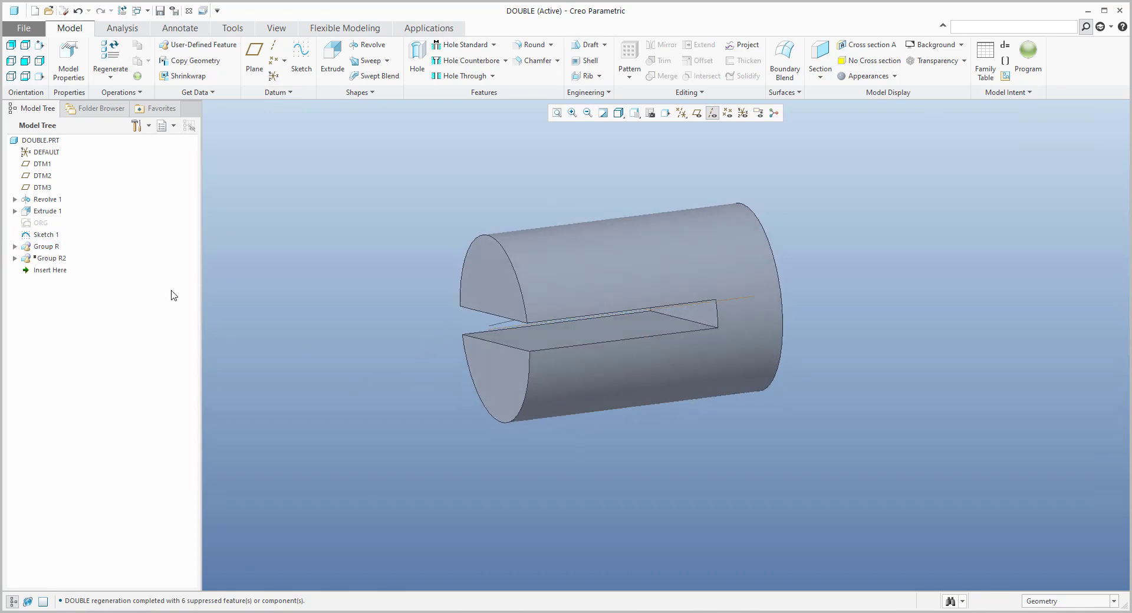
Resume Group R2 and inspect the bent halves together with the straight geometry.
{"action": "left_click", "coordinate": [50, 258]}
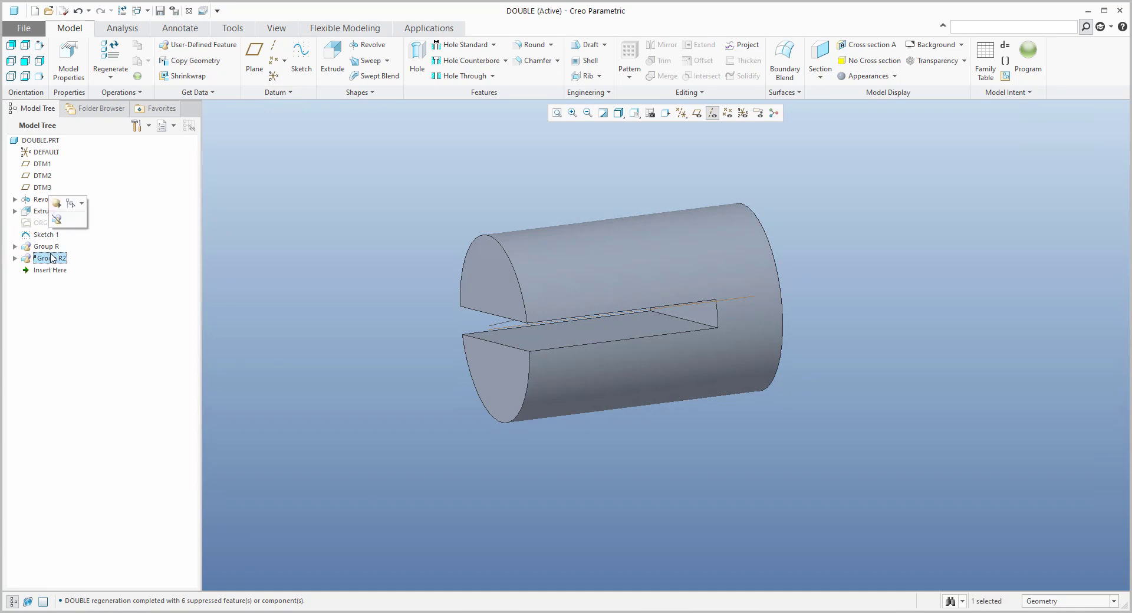
{"action": "left_click", "coordinate": [56, 203]}
{"action": "left_click", "coordinate": [381, 401]}
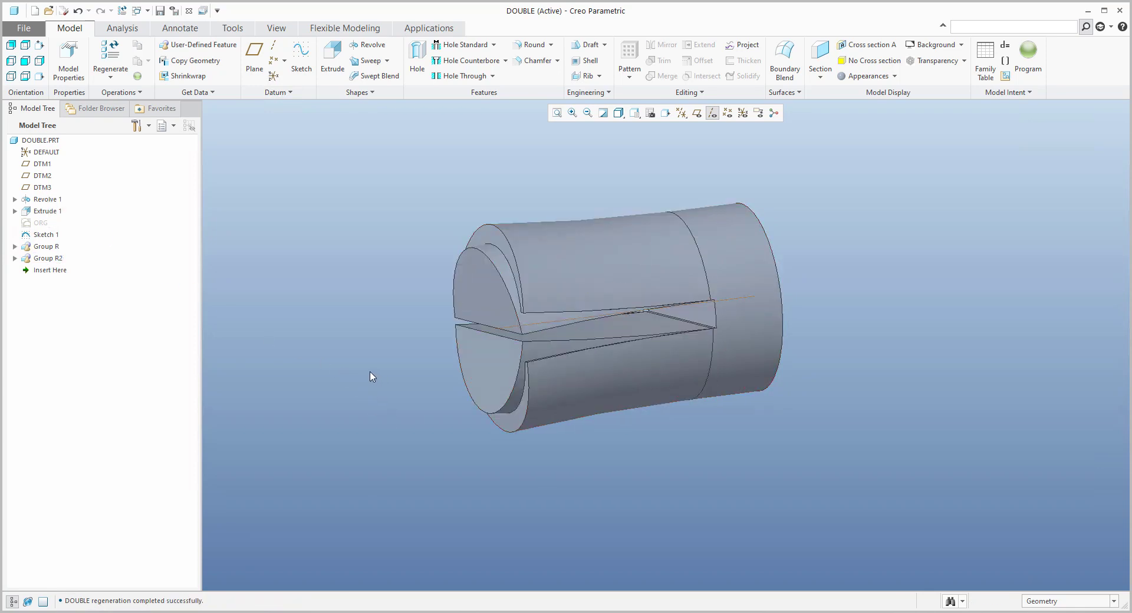
{"action": "middle_click_drag", "start_coordinate": [371, 379], "coordinate": [341, 380]}
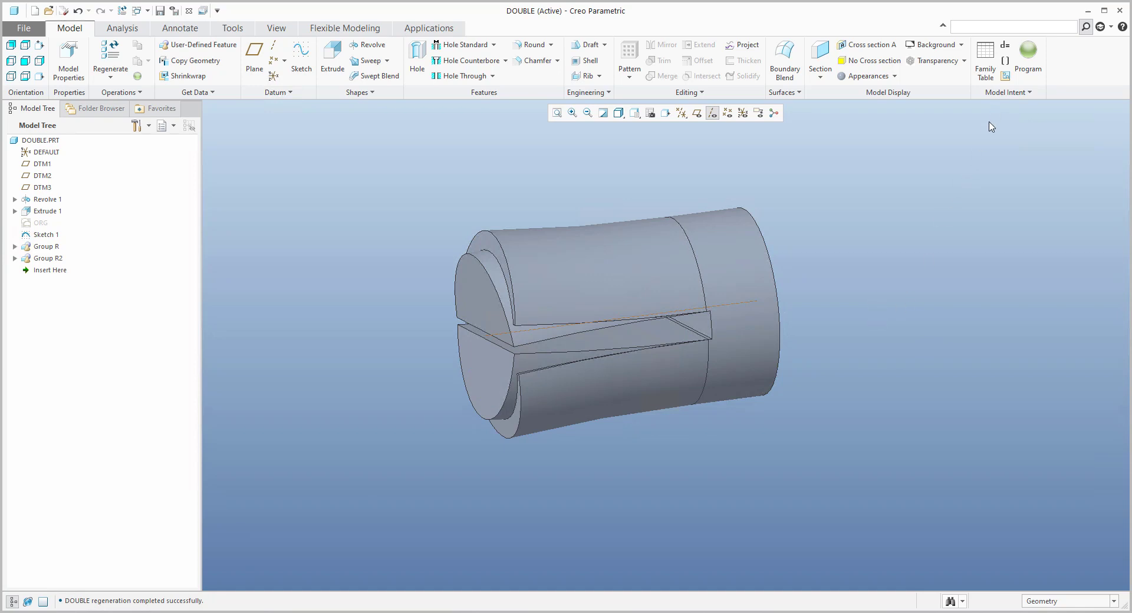
Add a string parameter named Q to the part with the value STRIGHT.
{"action": "left_click", "coordinate": [1005, 46]}
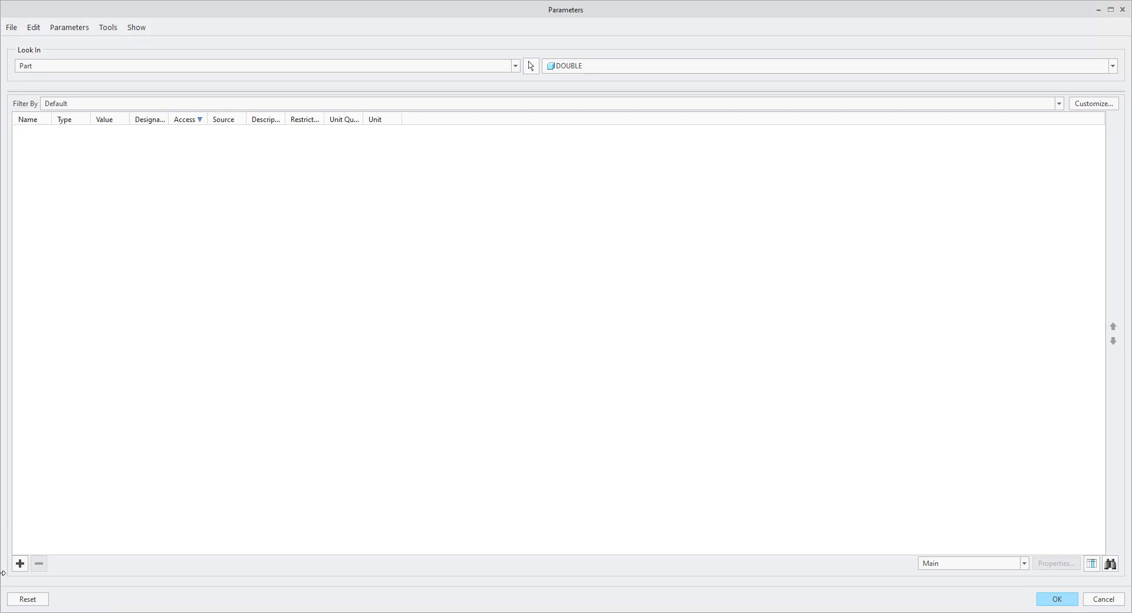
{"action": "left_click", "coordinate": [19, 564]}
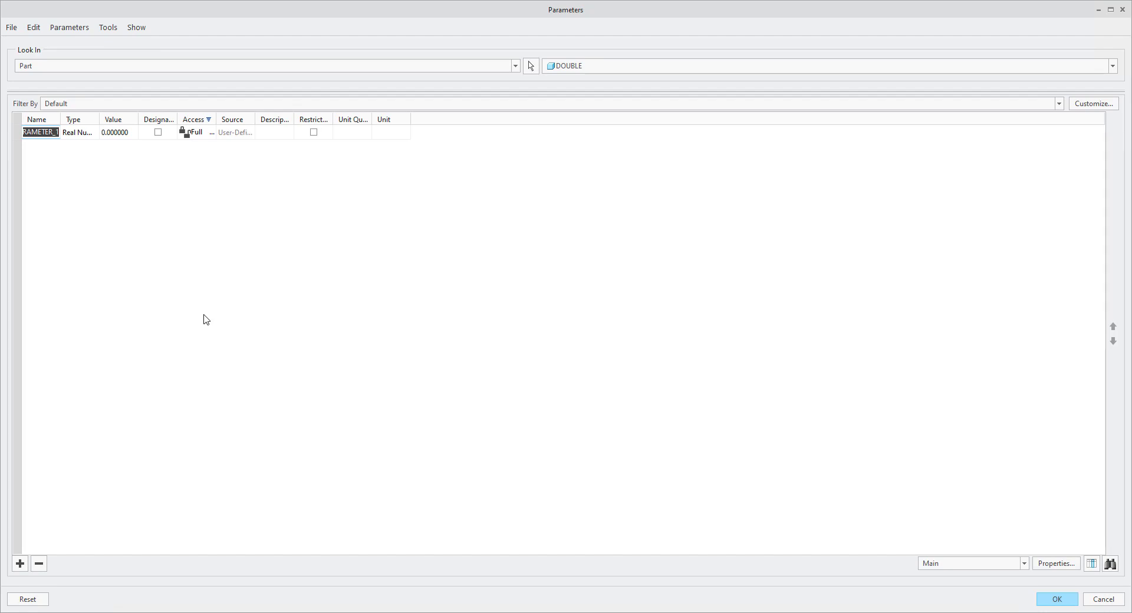
{"action": "type", "text": "q"}
{"action": "left_click", "coordinate": [92, 136]}
{"action": "left_click", "coordinate": [93, 134]}
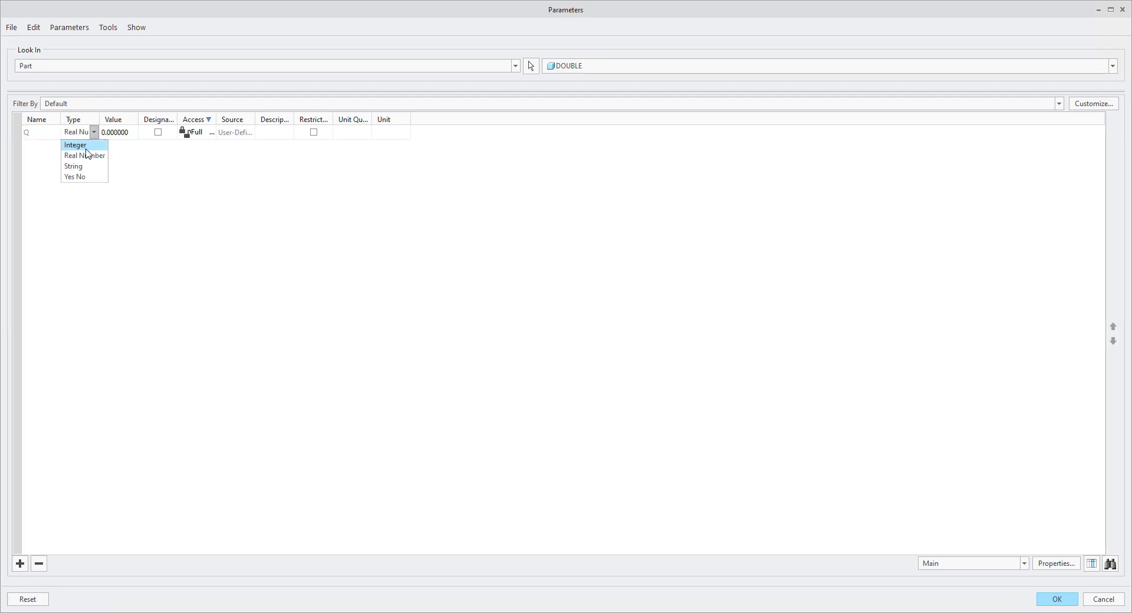
{"action": "left_click", "coordinate": [75, 165]}
{"action": "left_click", "coordinate": [113, 138]}
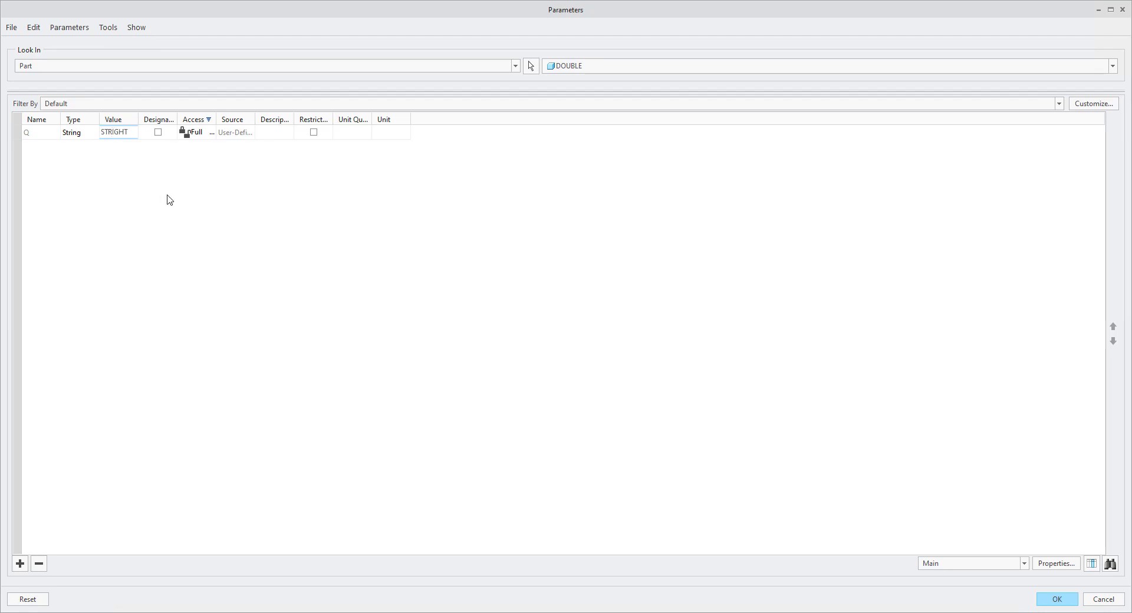
Restrict parameter Q to a list of two allowed values, STRIGHT and BEND.
{"action": "left_click", "coordinate": [313, 133]}
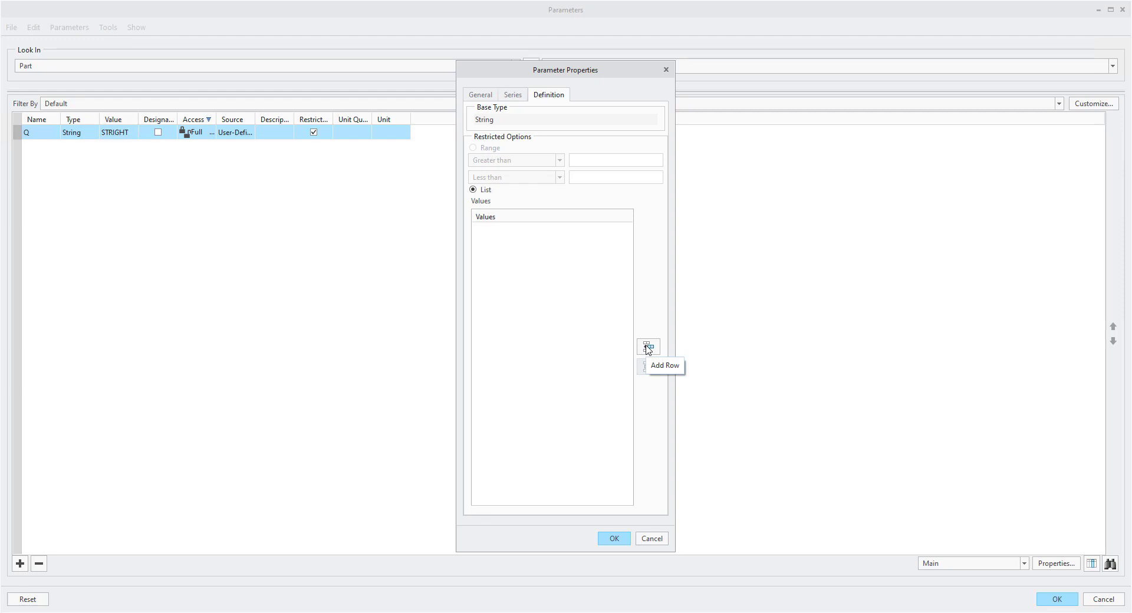
{"action": "left_click", "coordinate": [648, 347]}
{"action": "left_click", "coordinate": [648, 347]}
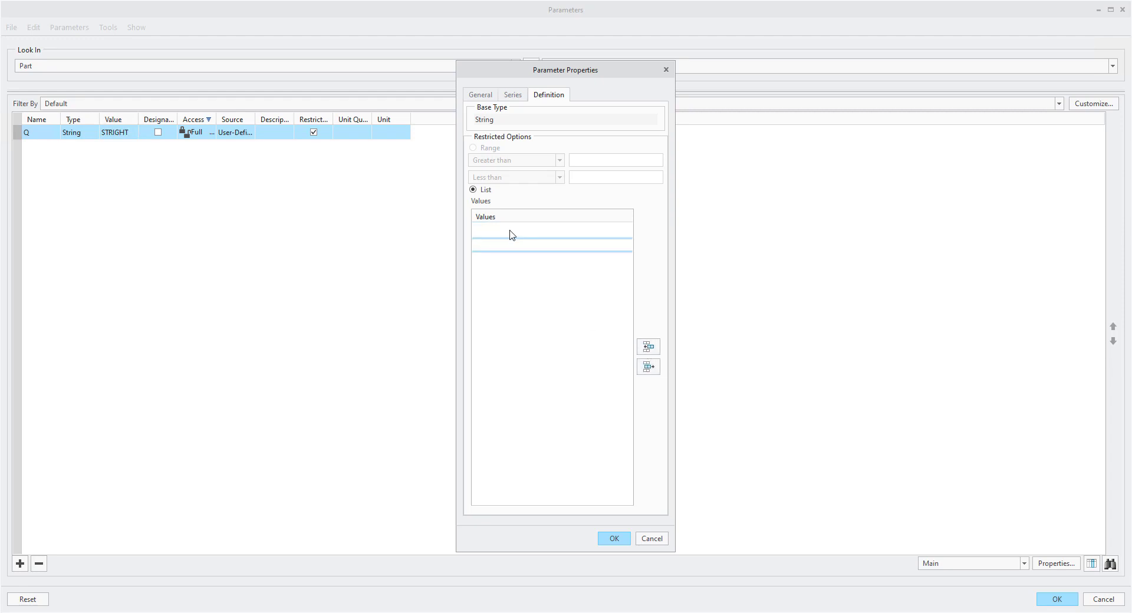
{"action": "left_click", "coordinate": [515, 238]}
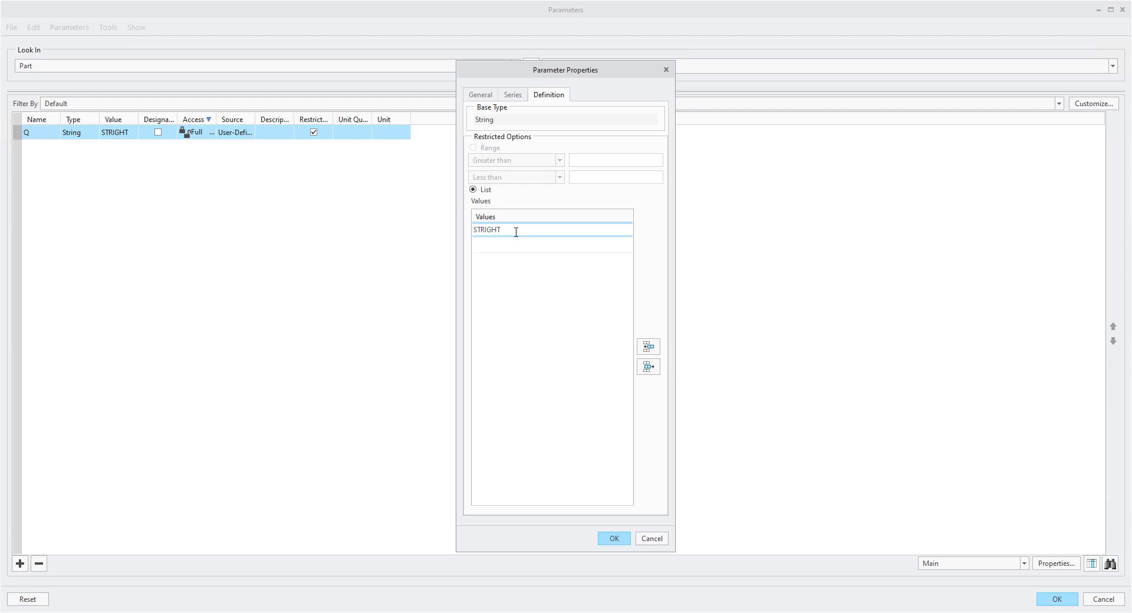
{"action": "left_click", "coordinate": [490, 246]}
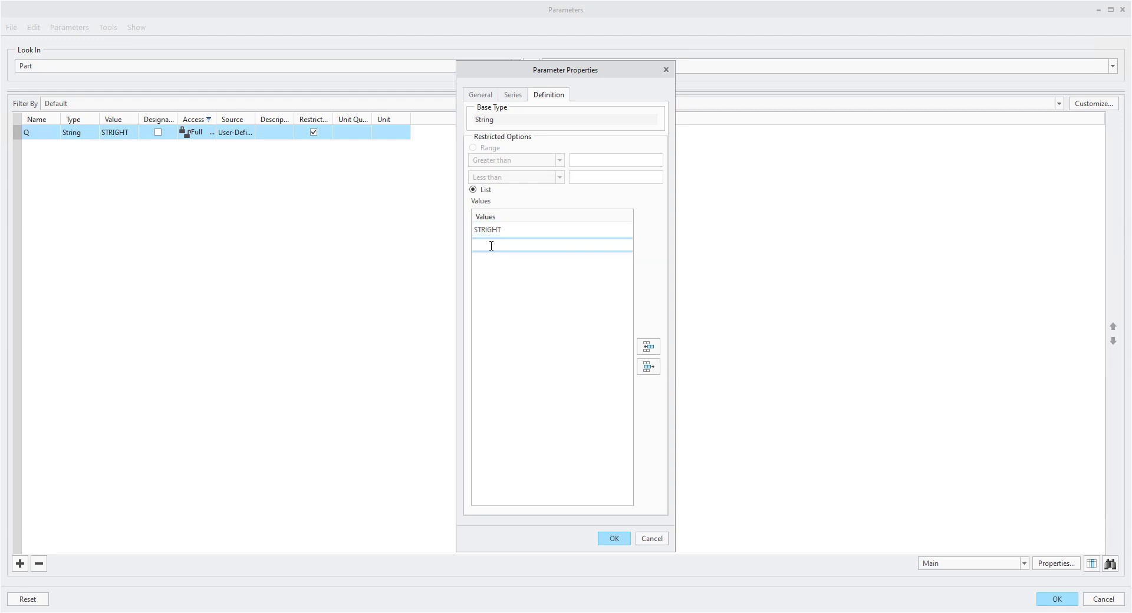
{"action": "left_click", "coordinate": [616, 538]}
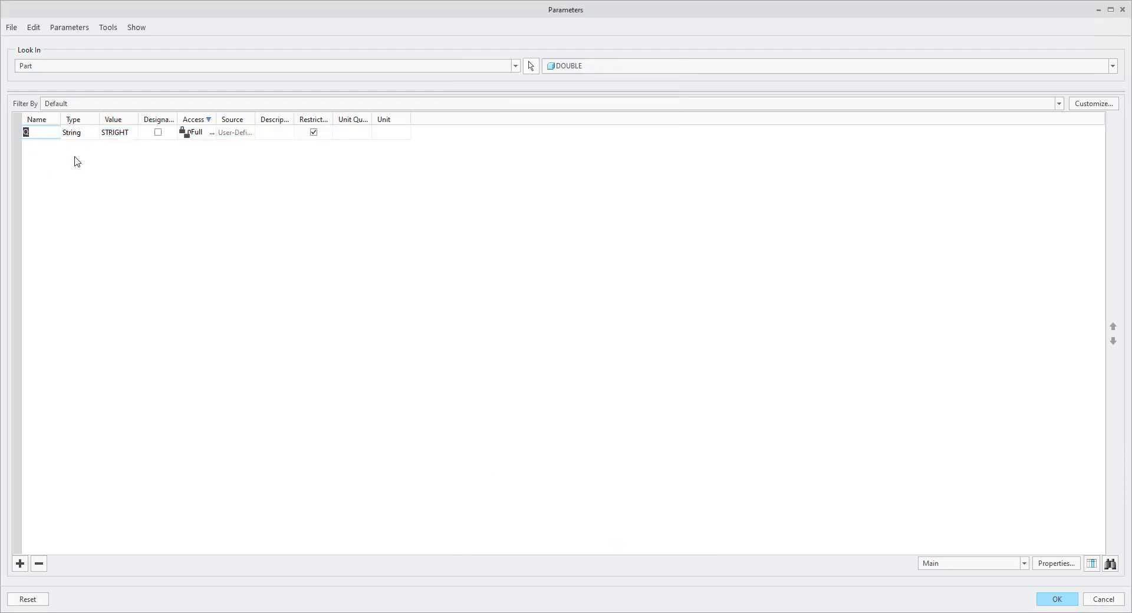
Choose STRIGHT as the value of parameter Q from its restricted value list.
{"action": "left_click", "coordinate": [121, 133]}
{"action": "left_click", "coordinate": [132, 133]}
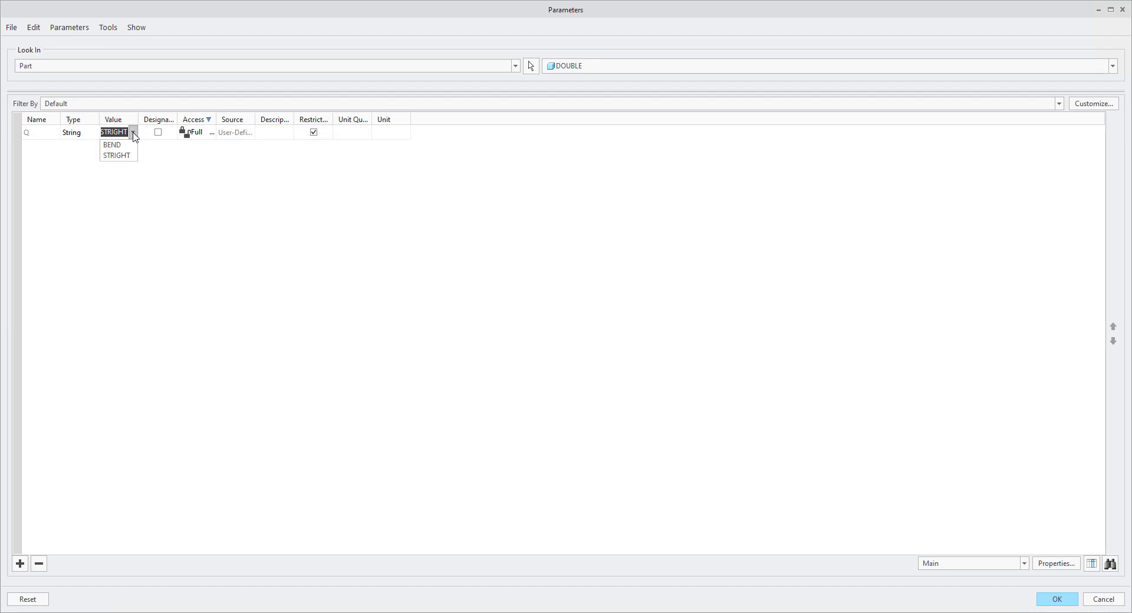
{"action": "left_click", "coordinate": [121, 155]}
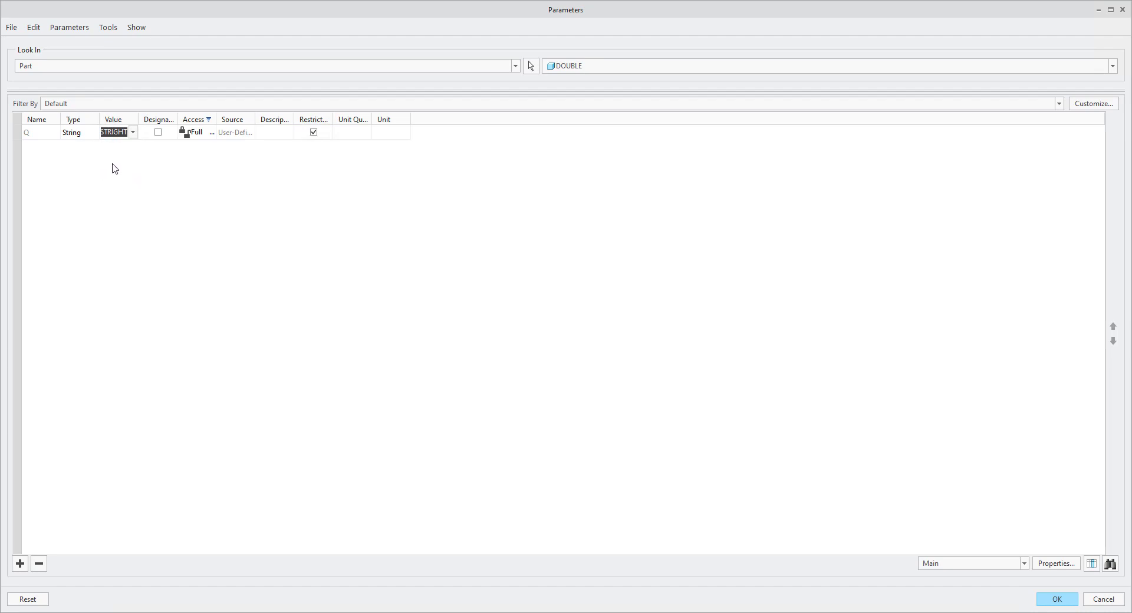
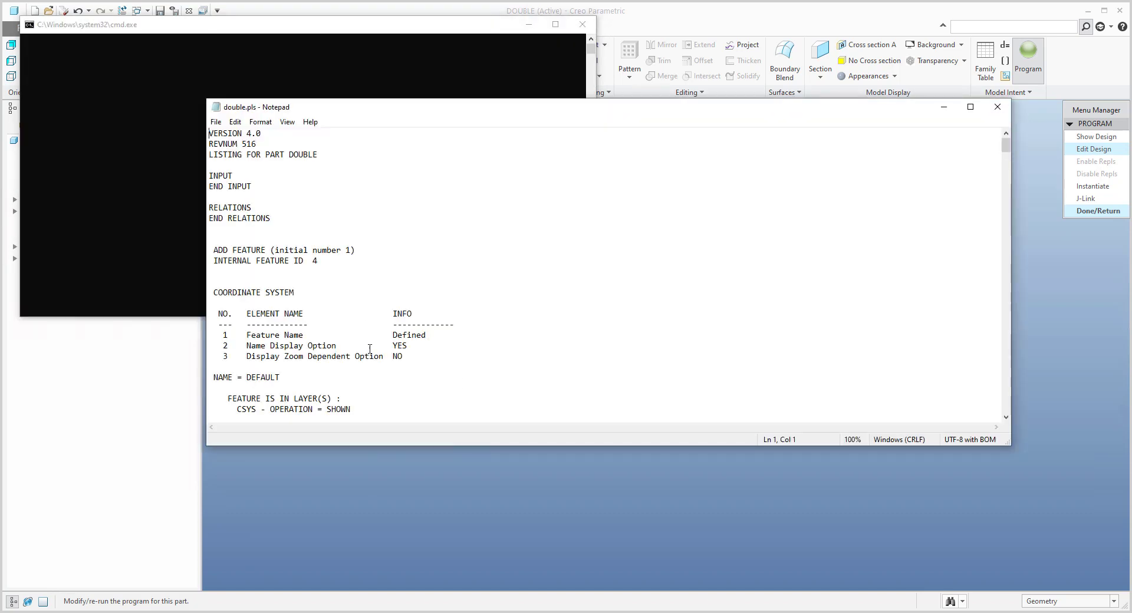
Examine the part's program listing to locate the ORG copy, the head of Group R and the END ADD line preceding it.
{"action": "scroll", "coordinate": [354, 324], "scroll_direction": "down", "scroll_amount": 20}
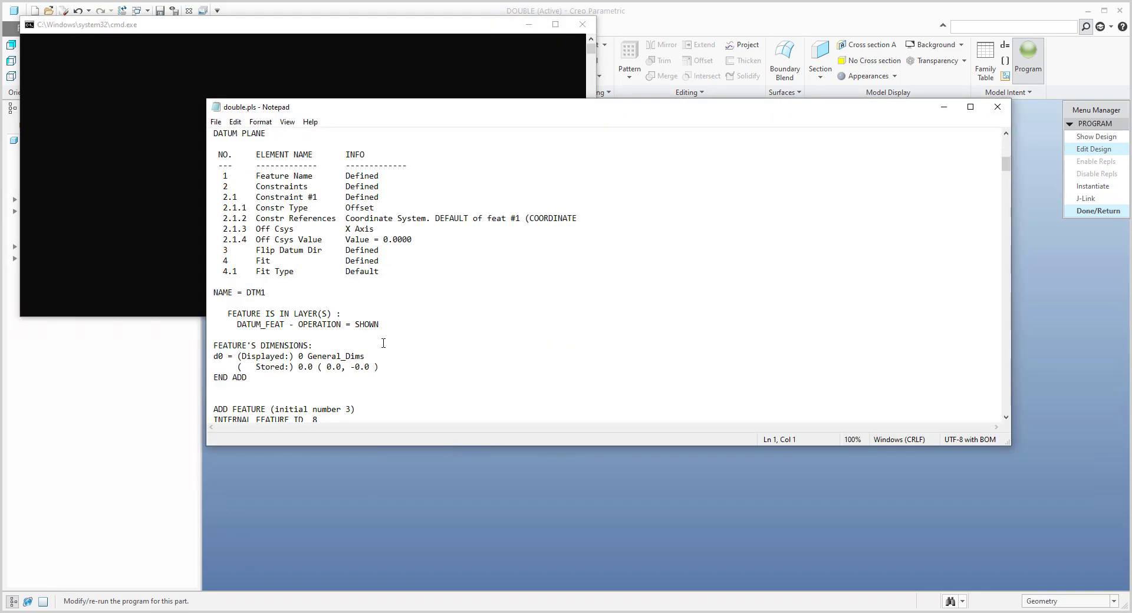
{"action": "scroll", "coordinate": [386, 340], "scroll_direction": "down", "scroll_amount": 13}
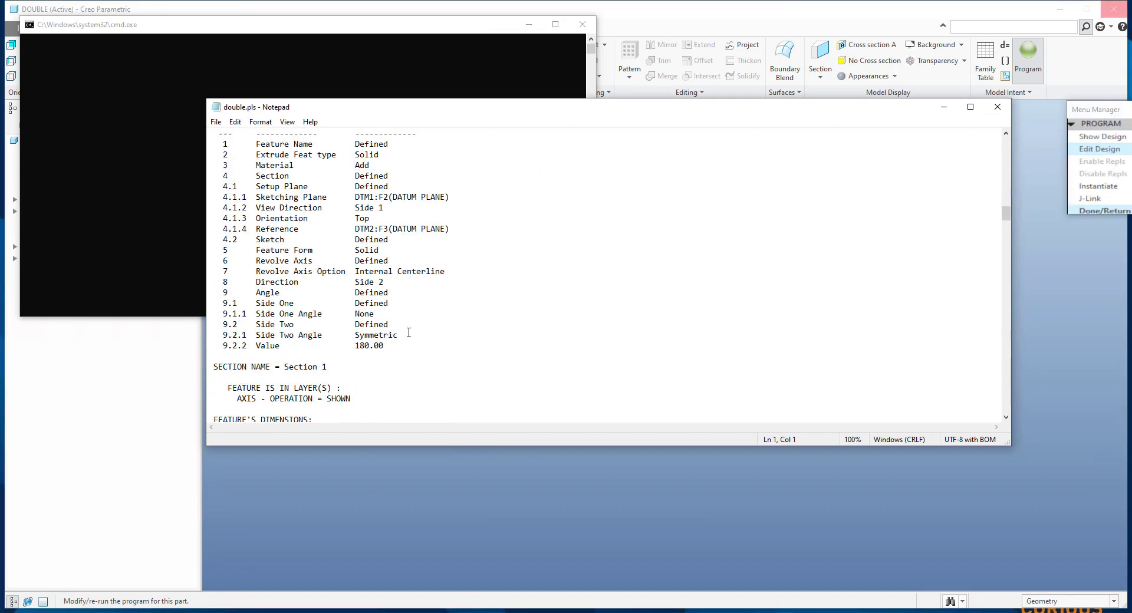
{"action": "scroll", "coordinate": [408, 332], "scroll_direction": "down", "scroll_amount": 7}
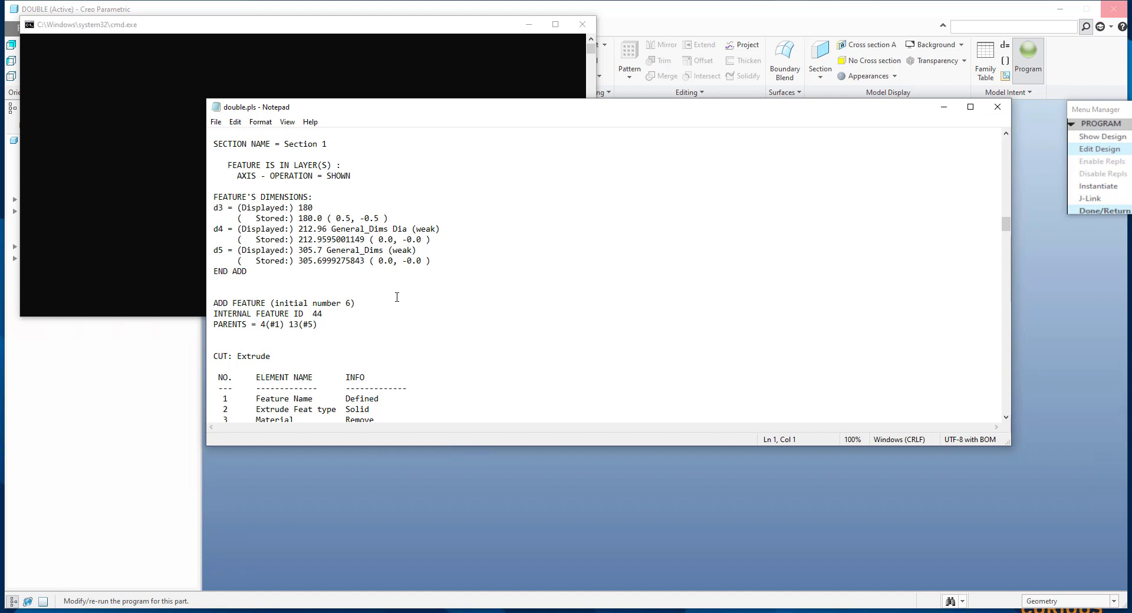
{"action": "scroll", "coordinate": [396, 297], "scroll_direction": "down", "scroll_amount": 15}
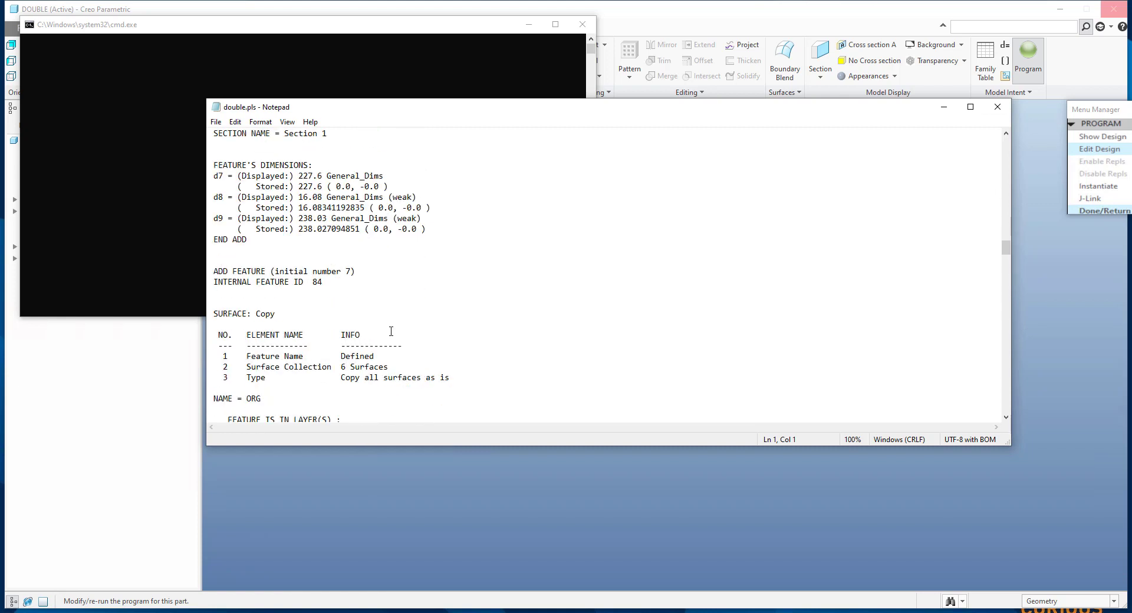
{"action": "scroll", "coordinate": [391, 331], "scroll_direction": "down", "scroll_amount": 2}
{"action": "scroll", "coordinate": [391, 331], "scroll_direction": "down", "scroll_amount": 1}
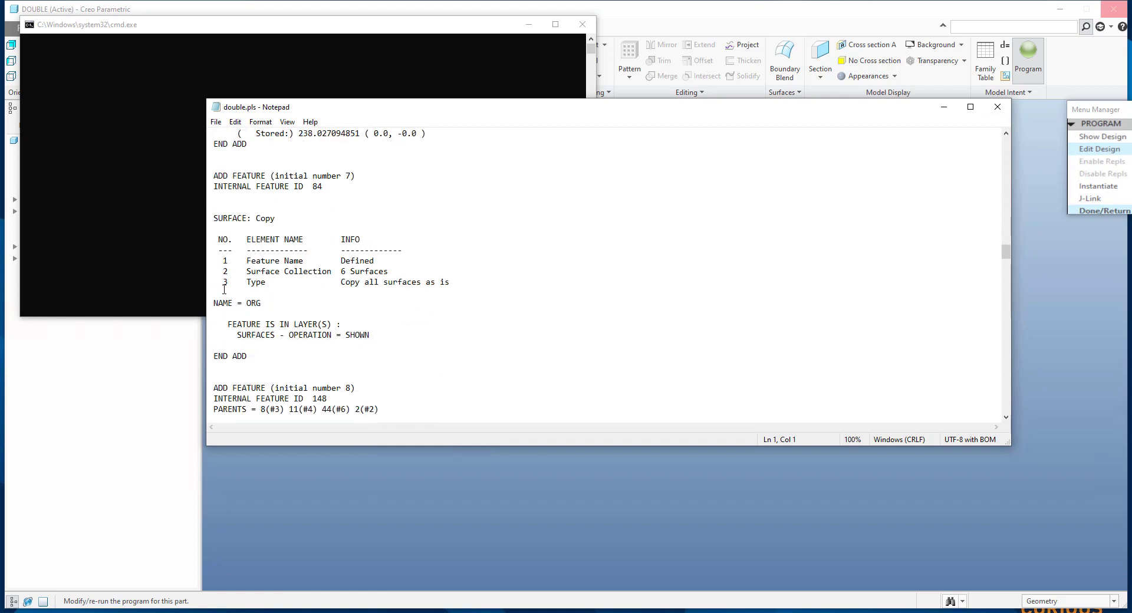
{"action": "left_click_drag", "start_coordinate": [263, 302], "coordinate": [219, 303]}
{"action": "scroll", "coordinate": [402, 329], "scroll_direction": "down", "scroll_amount": 5}
{"action": "scroll", "coordinate": [402, 329], "scroll_direction": "down", "scroll_amount": 12}
{"action": "left_click_drag", "start_coordinate": [263, 281], "coordinate": [212, 282]}
{"action": "left_click_drag", "start_coordinate": [253, 367], "coordinate": [223, 365]}
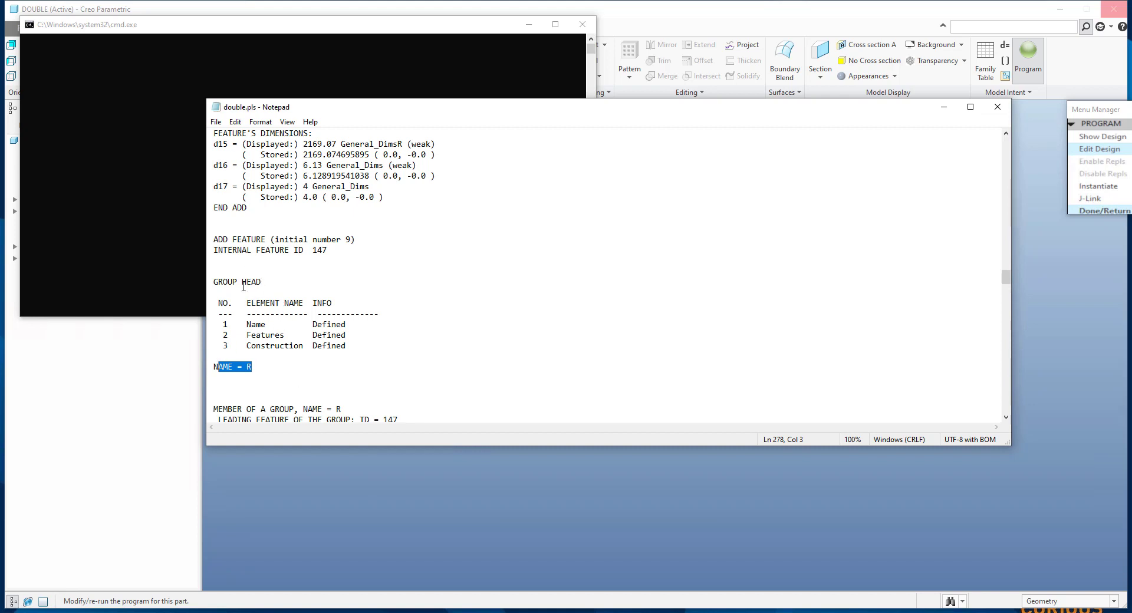
{"action": "scroll", "coordinate": [244, 286], "scroll_direction": "up", "scroll_amount": 1}
{"action": "left_click_drag", "start_coordinate": [247, 240], "coordinate": [209, 240]}
{"action": "scroll", "coordinate": [244, 295], "scroll_direction": "up", "scroll_amount": 2}
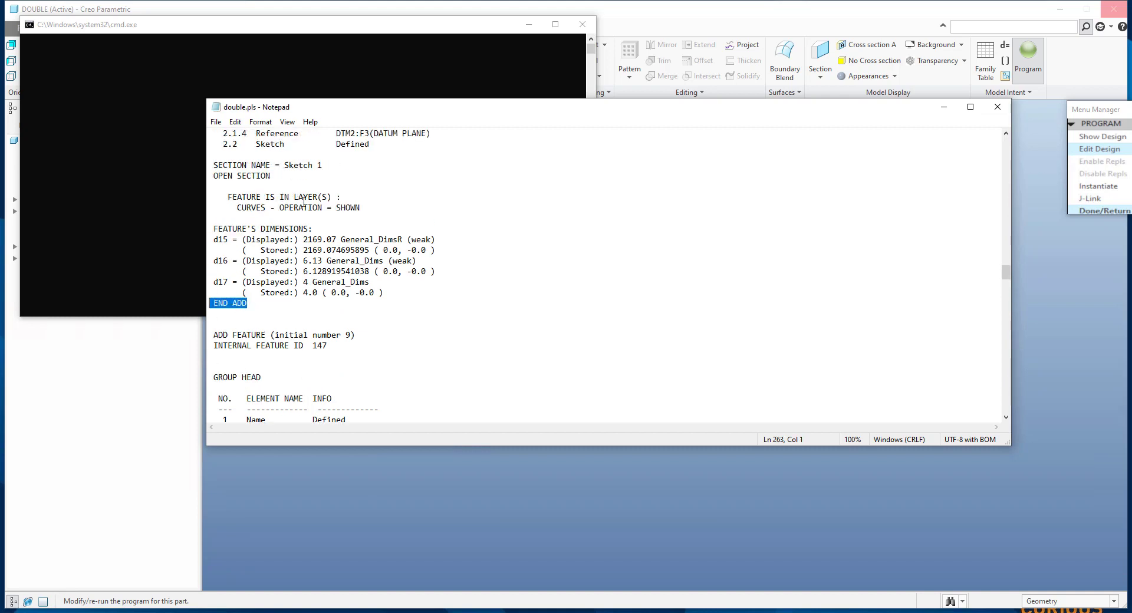
Insert the line IF Q=='STRIGHT' between Sketch 1's END ADD and the ADD FEATURE block that starts Group R.
{"action": "left_click", "coordinate": [253, 303]}
{"action": "key", "text": "Return"}
{"action": "key", "text": "Return"}
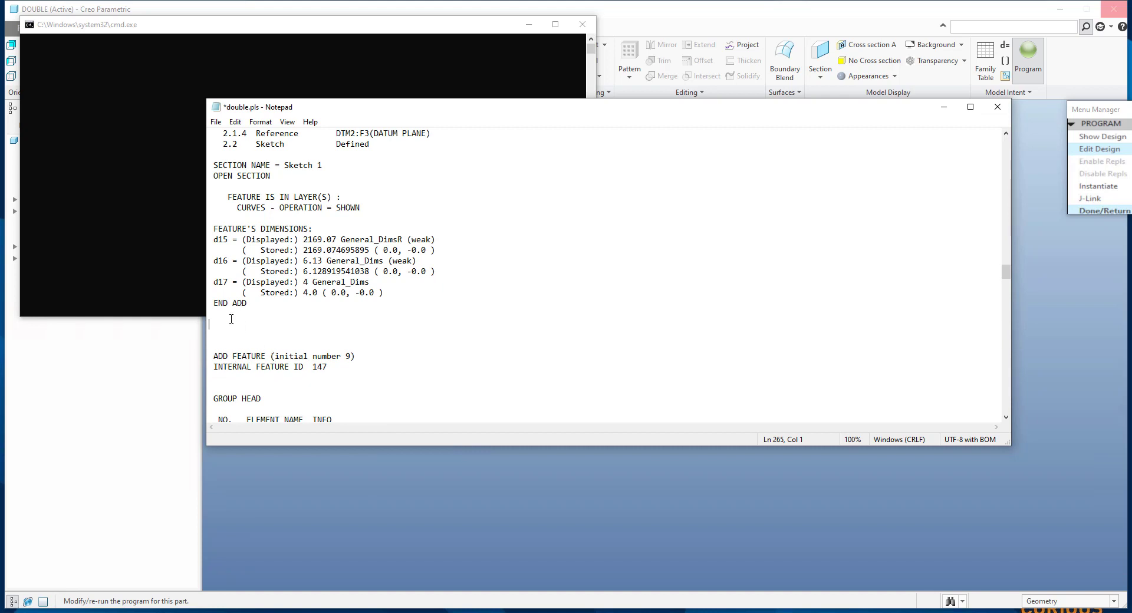
{"action": "key", "text": "Return"}
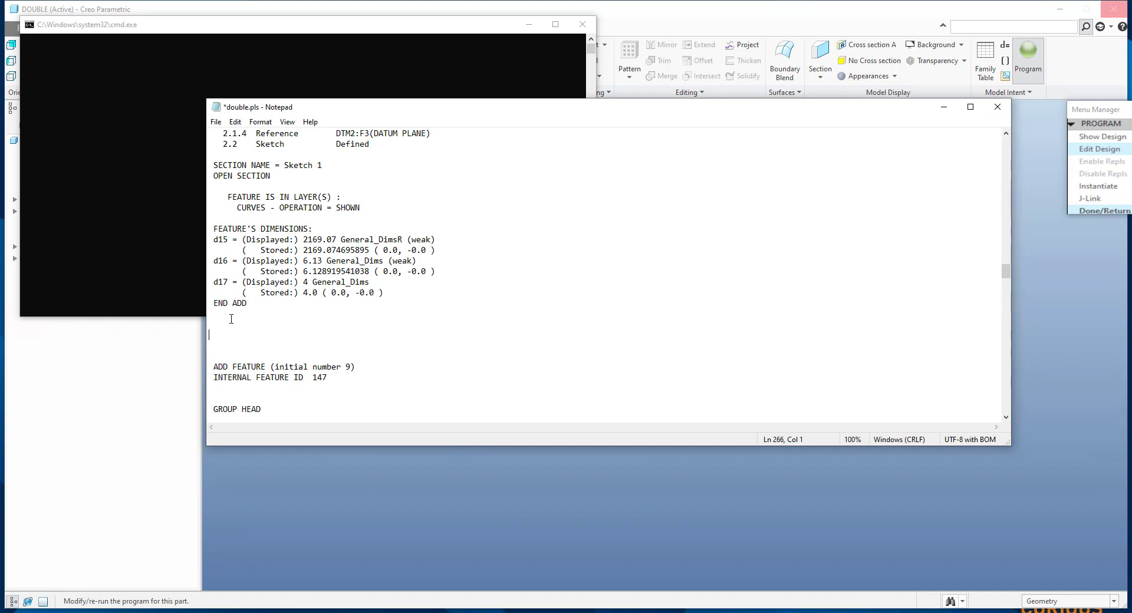
{"action": "type", "text": "Q"}
{"action": "type", "text": "IF "}
{"action": "type", "text": "=="}
{"action": "type", "text": "'S"}
{"action": "type", "text": "TRIGHT"}
{"action": "key", "text": "shift+Home"}
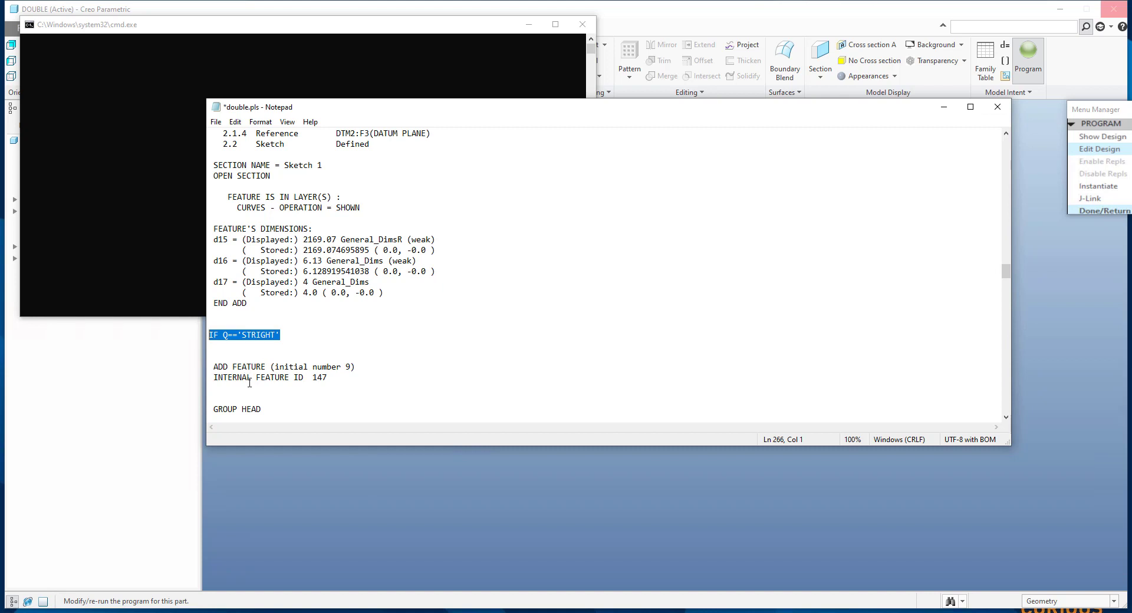
{"action": "left_click", "coordinate": [264, 356]}
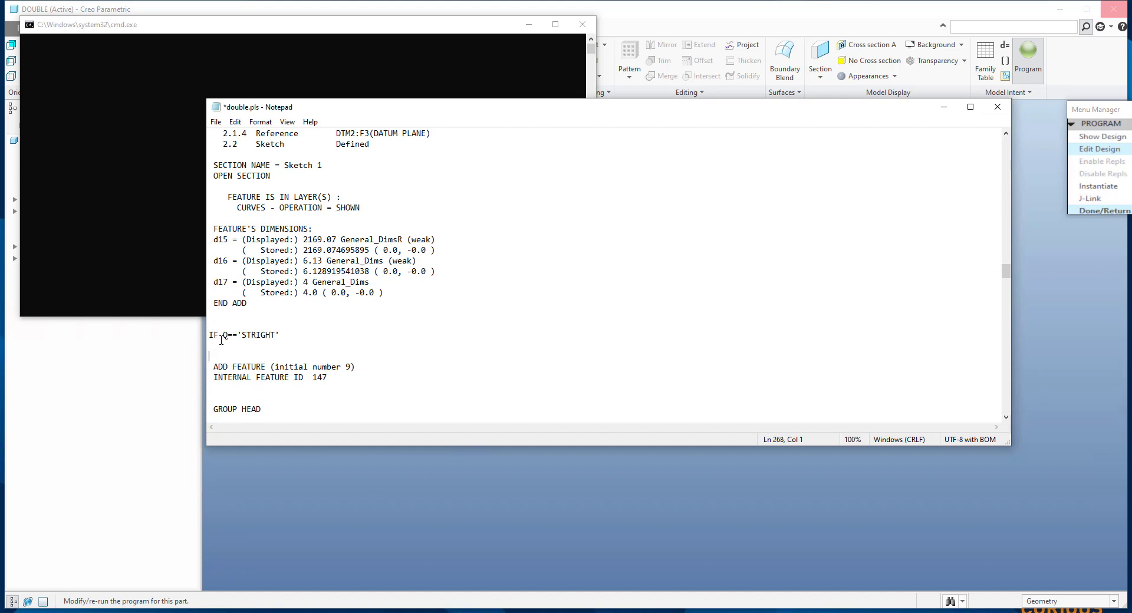
Insert an END IF line after the last END ADD of Group R, before the ADD FEATURE block that starts Group R2.
{"action": "scroll", "coordinate": [273, 352], "scroll_direction": "down", "scroll_amount": 7}
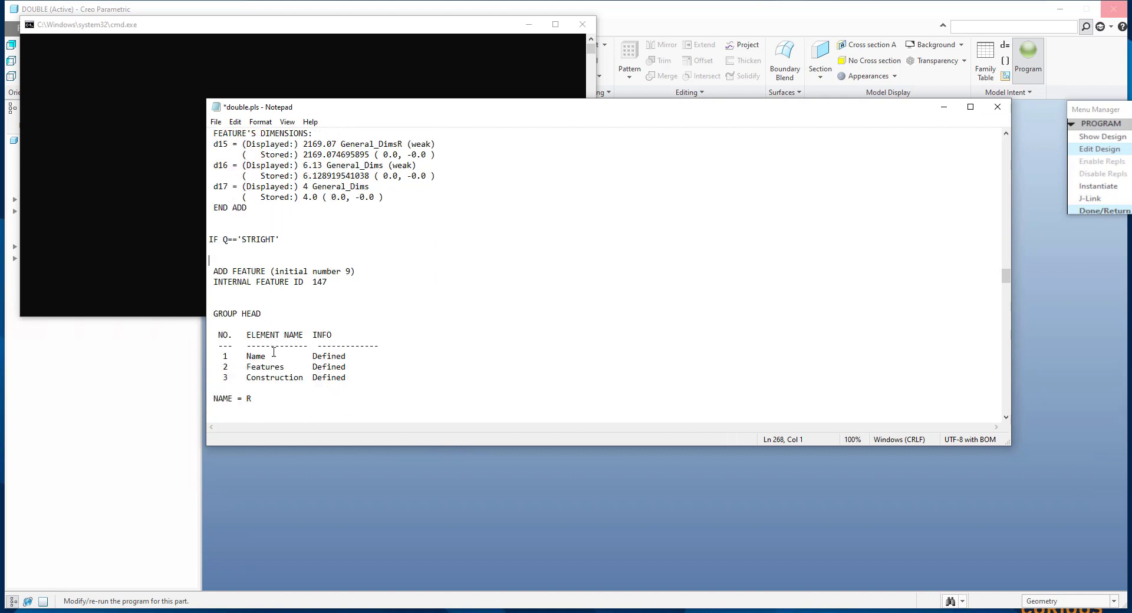
{"action": "scroll", "coordinate": [274, 352], "scroll_direction": "down", "scroll_amount": 11}
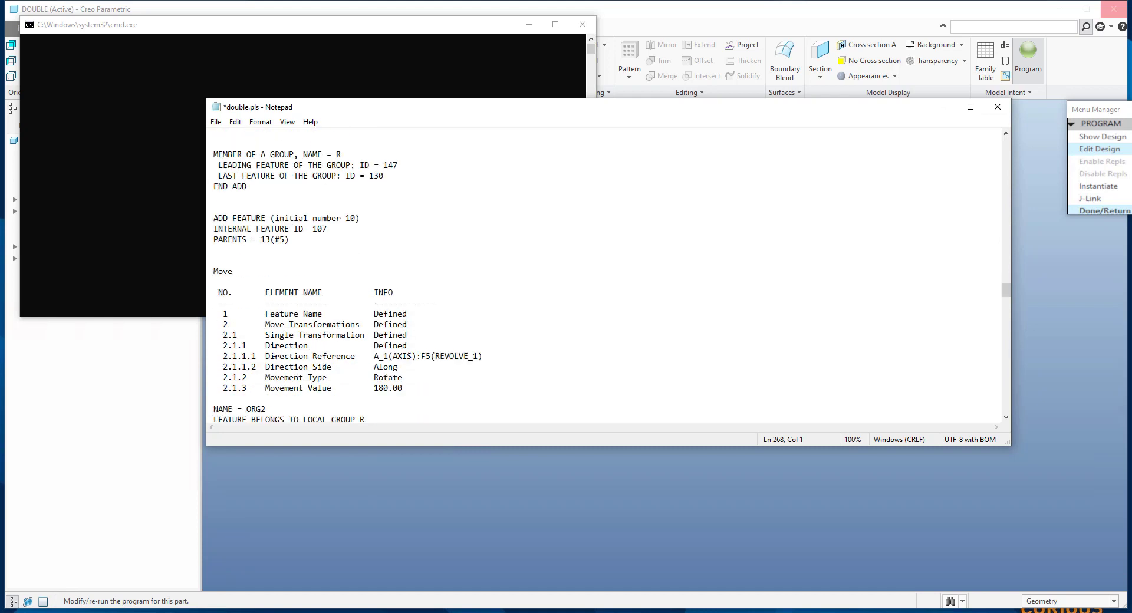
{"action": "scroll", "coordinate": [273, 352], "scroll_direction": "down", "scroll_amount": 4}
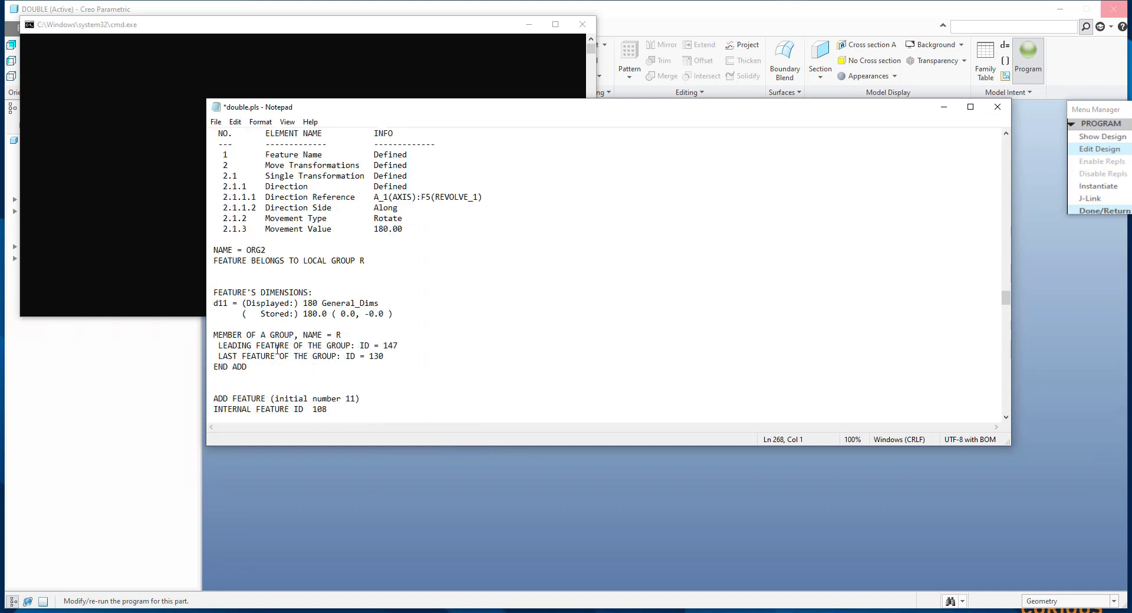
{"action": "scroll", "coordinate": [277, 350], "scroll_direction": "down", "scroll_amount": 7}
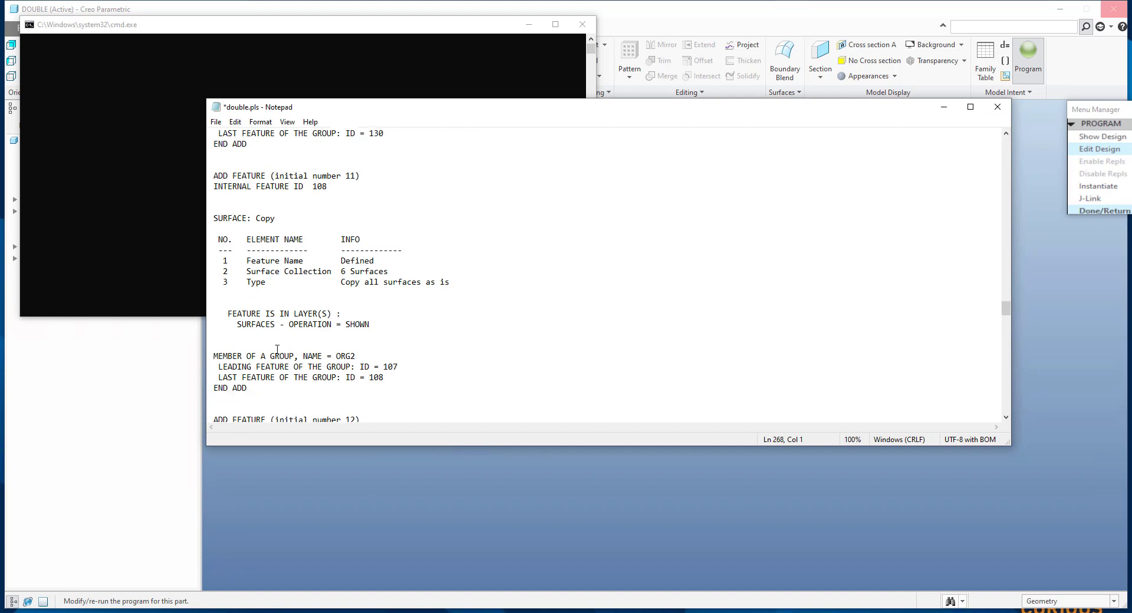
{"action": "scroll", "coordinate": [351, 342], "scroll_direction": "down", "scroll_amount": 2}
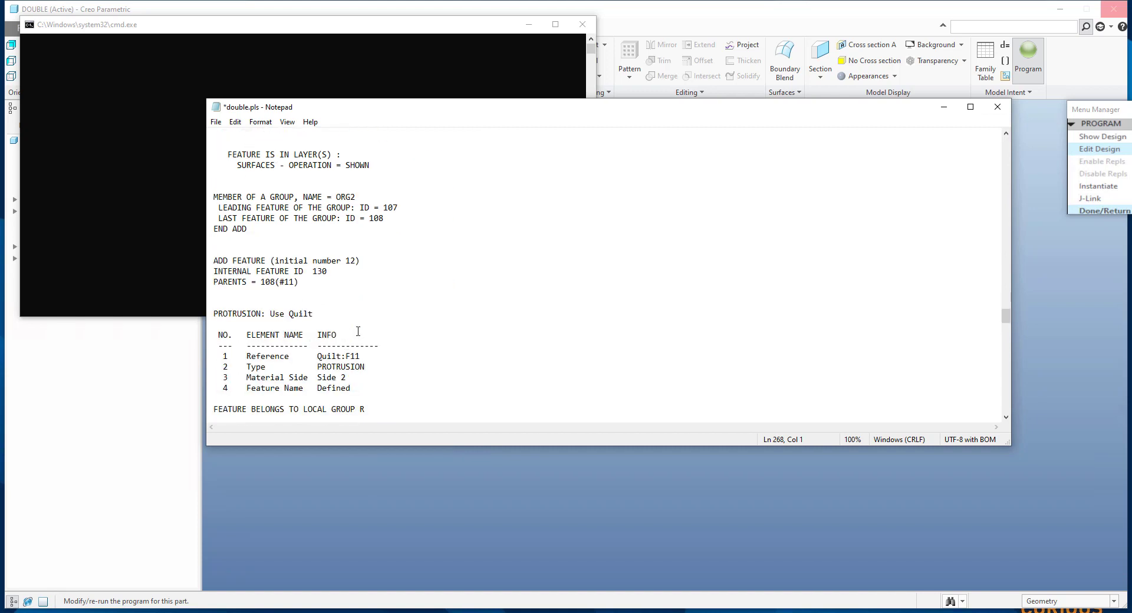
{"action": "scroll", "coordinate": [365, 323], "scroll_direction": "down", "scroll_amount": 4}
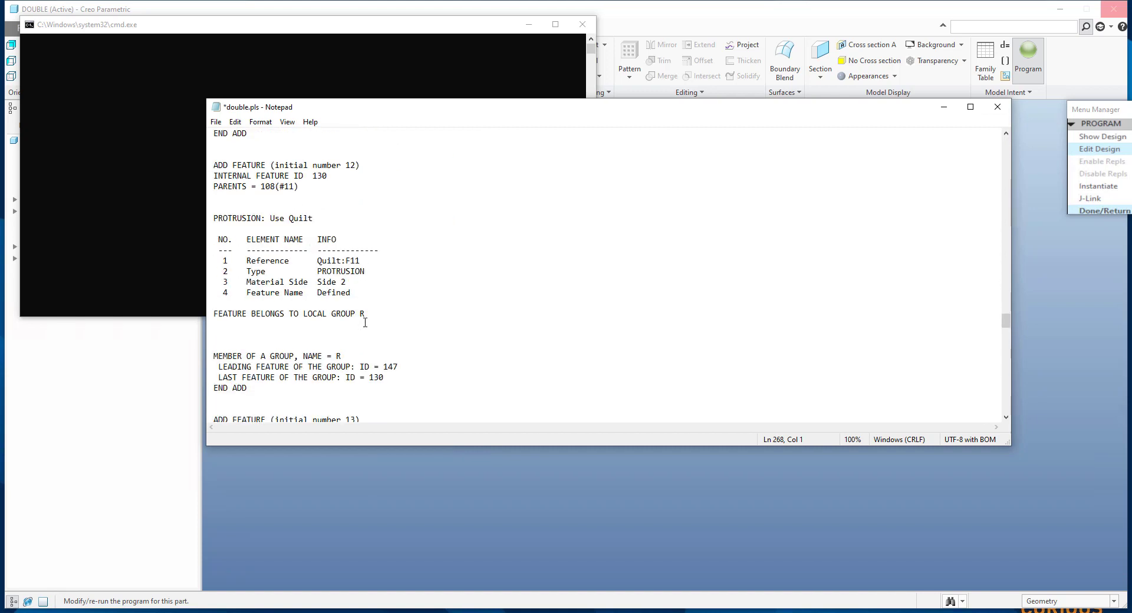
{"action": "scroll", "coordinate": [365, 322], "scroll_direction": "down", "scroll_amount": 7}
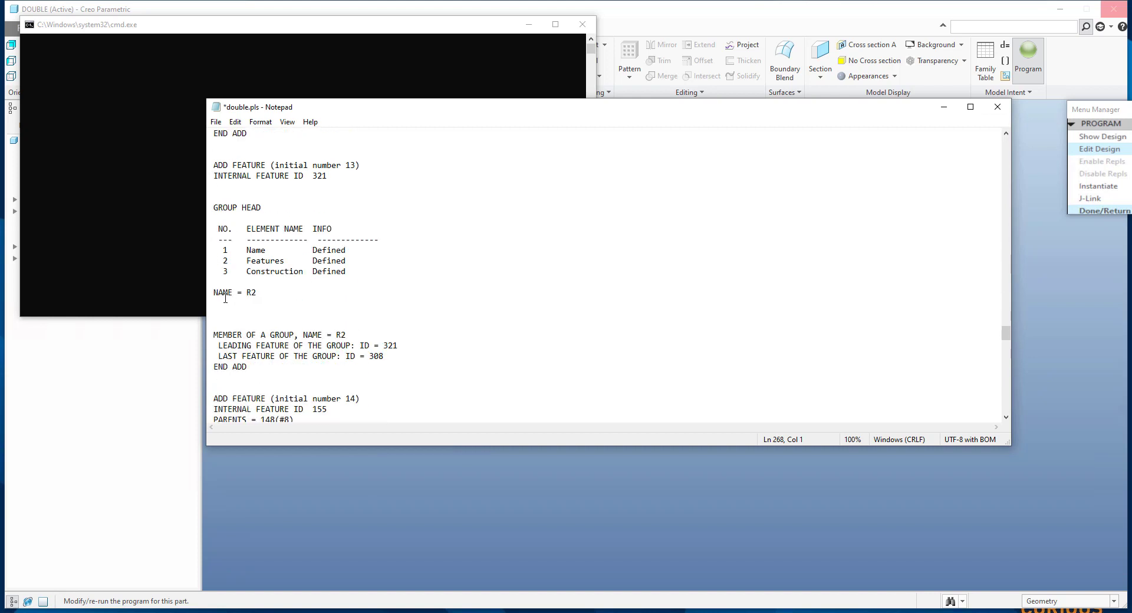
{"action": "scroll", "coordinate": [231, 212], "scroll_direction": "up", "scroll_amount": 2}
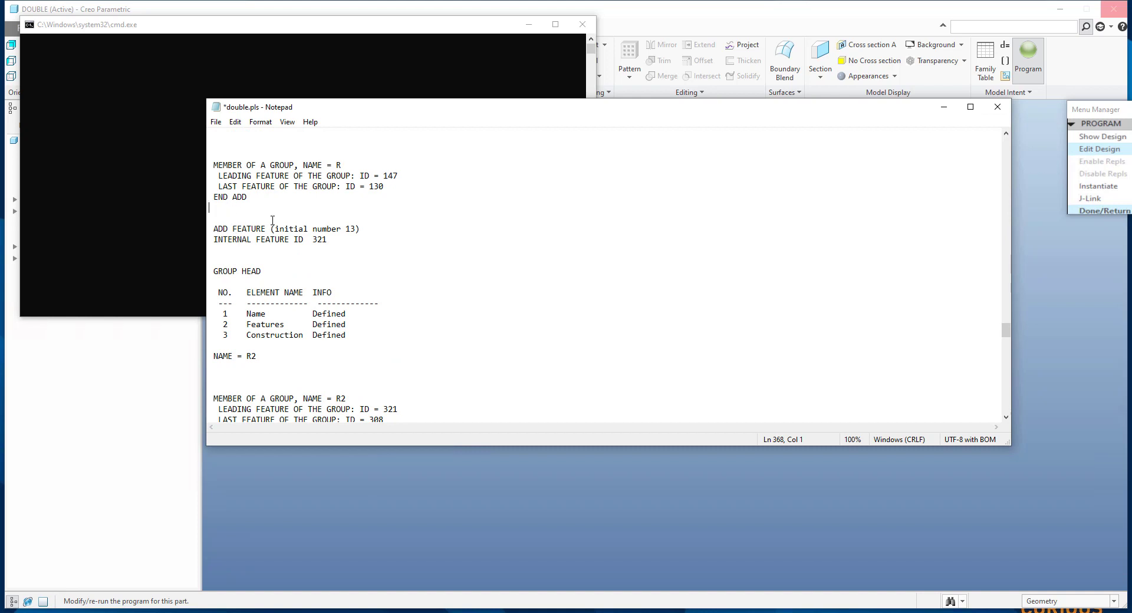
{"action": "key", "text": "Return"}
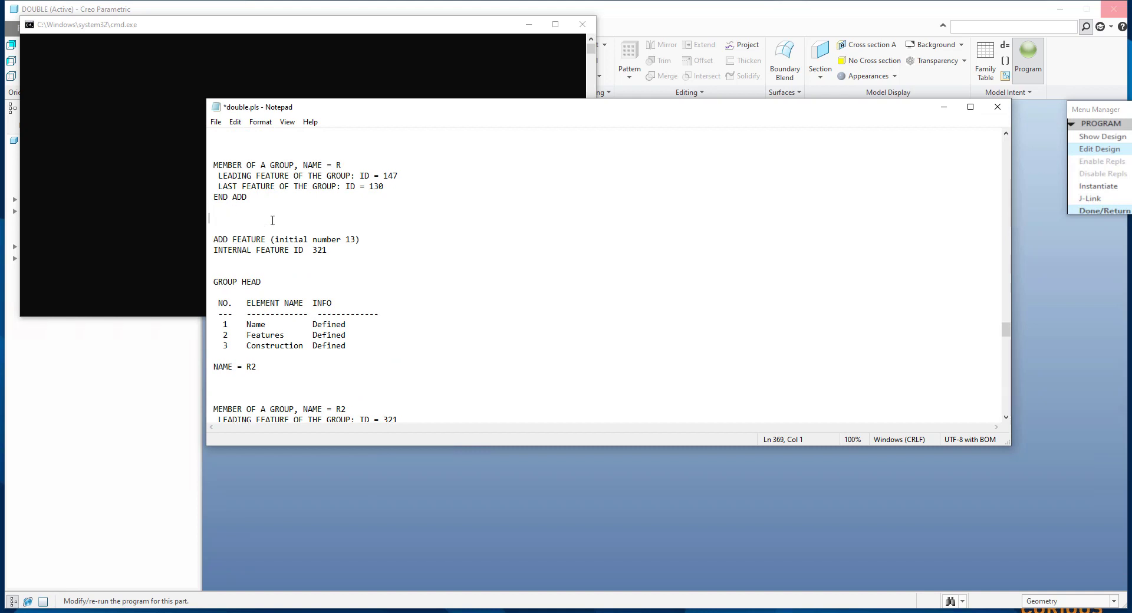
{"action": "type", "text": "END IF"}
{"action": "key", "text": "Return"}
{"action": "key", "text": "Return"}
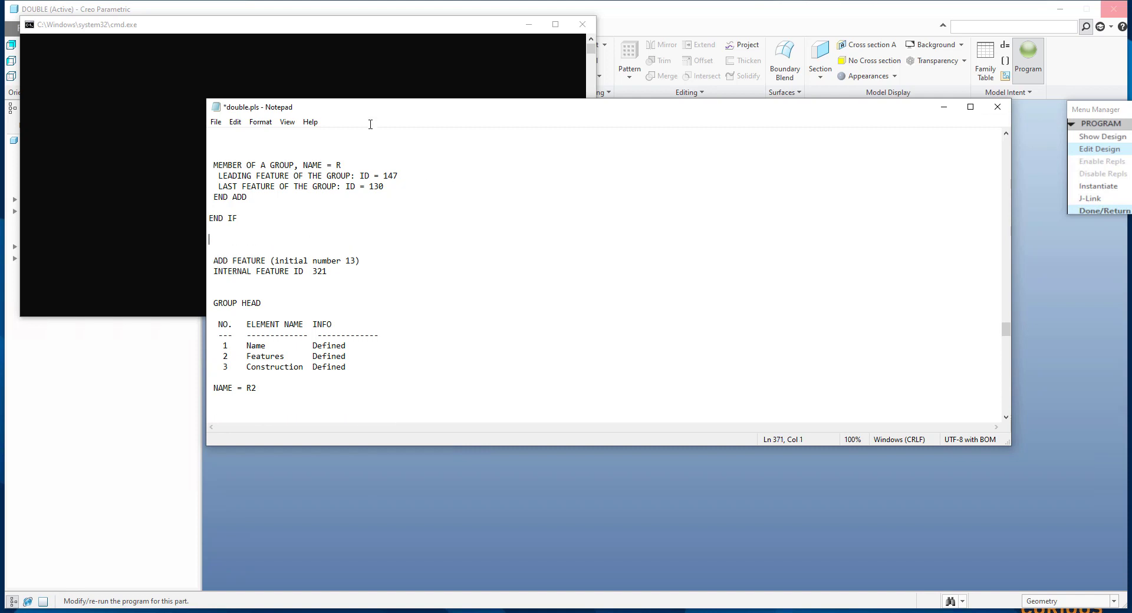
{"action": "left_click_drag", "start_coordinate": [374, 109], "coordinate": [512, 161]}
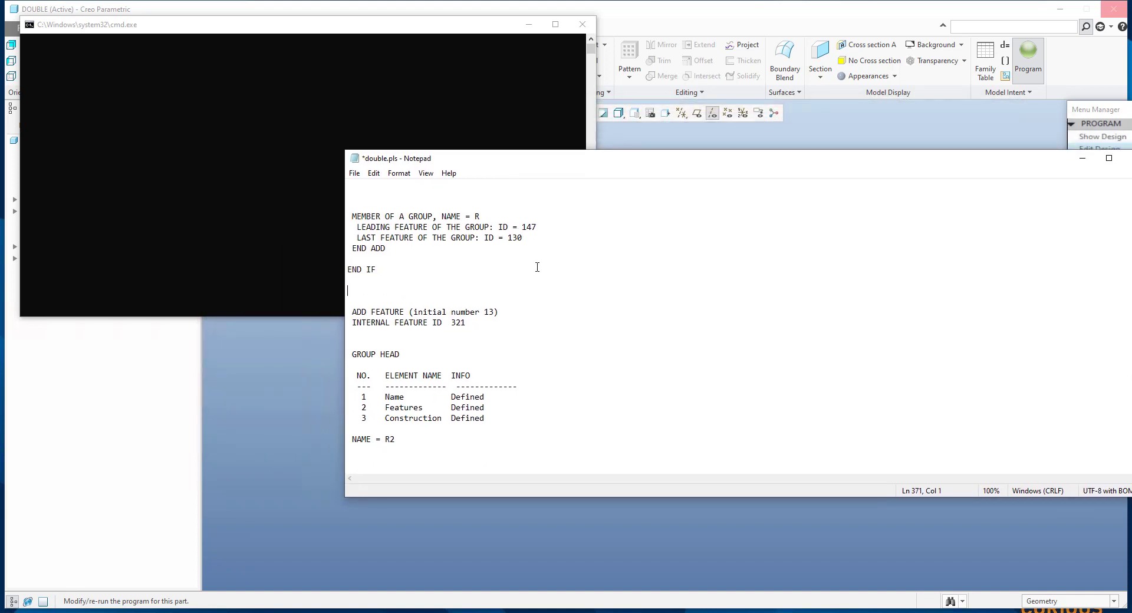
{"action": "left_click", "coordinate": [383, 269]}
{"action": "key", "text": "shift+Up"}
{"action": "key", "text": "shift+Up"}
{"action": "key", "text": "shift+Up"}
{"action": "key", "text": "shift+Up"}
{"action": "key", "text": "shift+Home"}
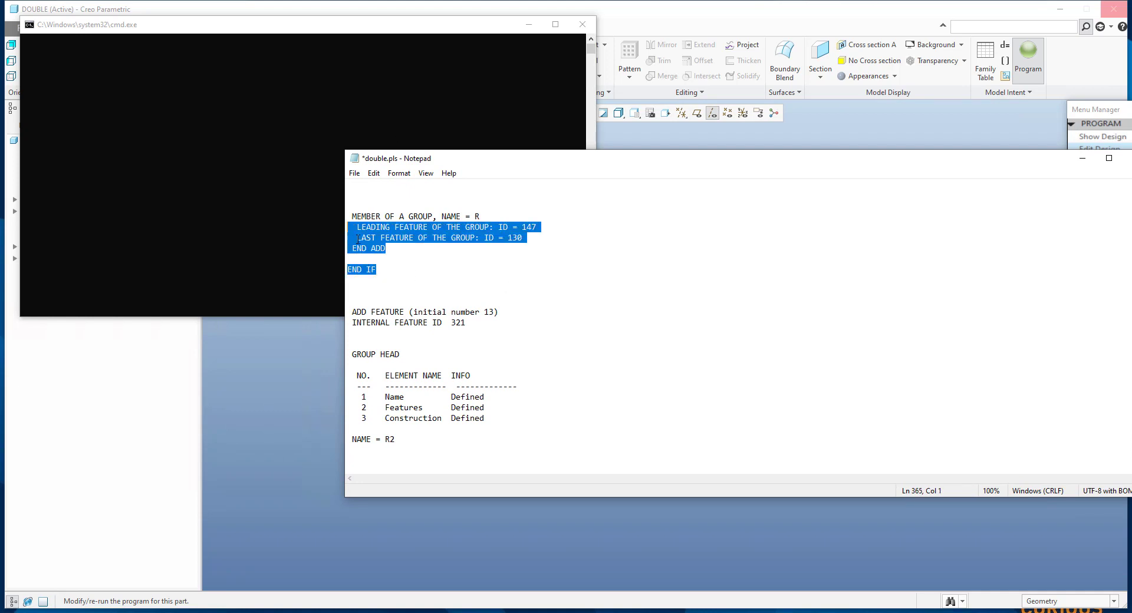
{"action": "left_click", "coordinate": [374, 289]}
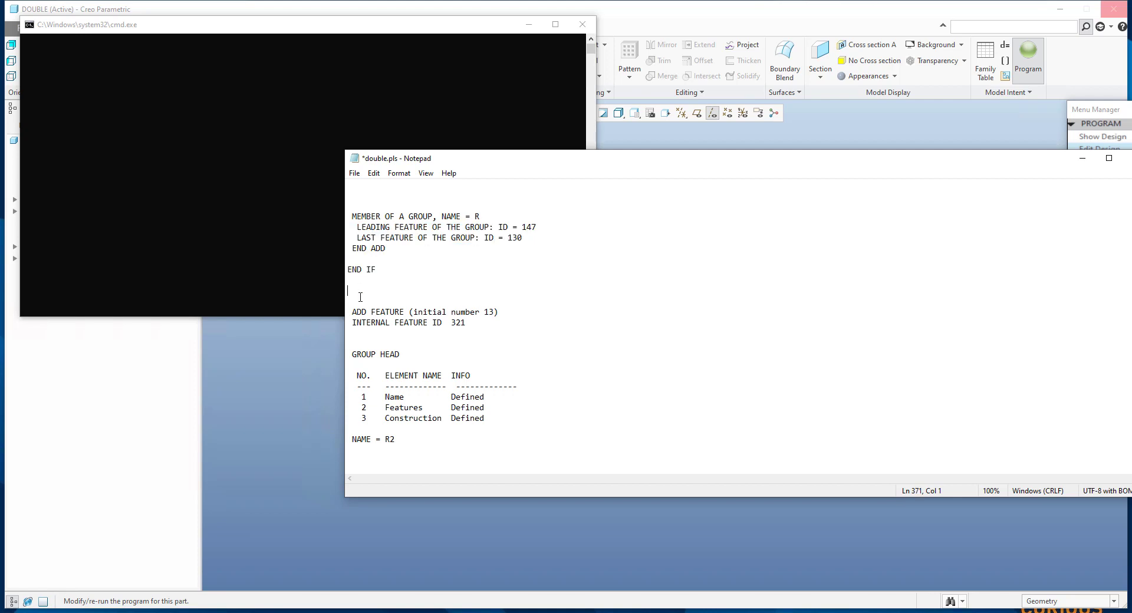
Insert the line IF Q=='BEND' between the first END IF and the ADD FEATURE block that starts Group R2.
{"action": "type", "text": "IF Q=='STRIGHT'"}
{"action": "left_click", "coordinate": [380, 290]}
{"action": "key", "text": "ctrl+shift+Right"}
{"action": "type", "text": "BEND"}
Insert an END IF line after the last END ADD of Group R2, just before the MASSPROP section.
{"action": "scroll", "coordinate": [448, 387], "scroll_direction": "down", "scroll_amount": 15}
{"action": "scroll", "coordinate": [448, 387], "scroll_direction": "down", "scroll_amount": 15}
{"action": "scroll", "coordinate": [448, 388], "scroll_direction": "down", "scroll_amount": 8}
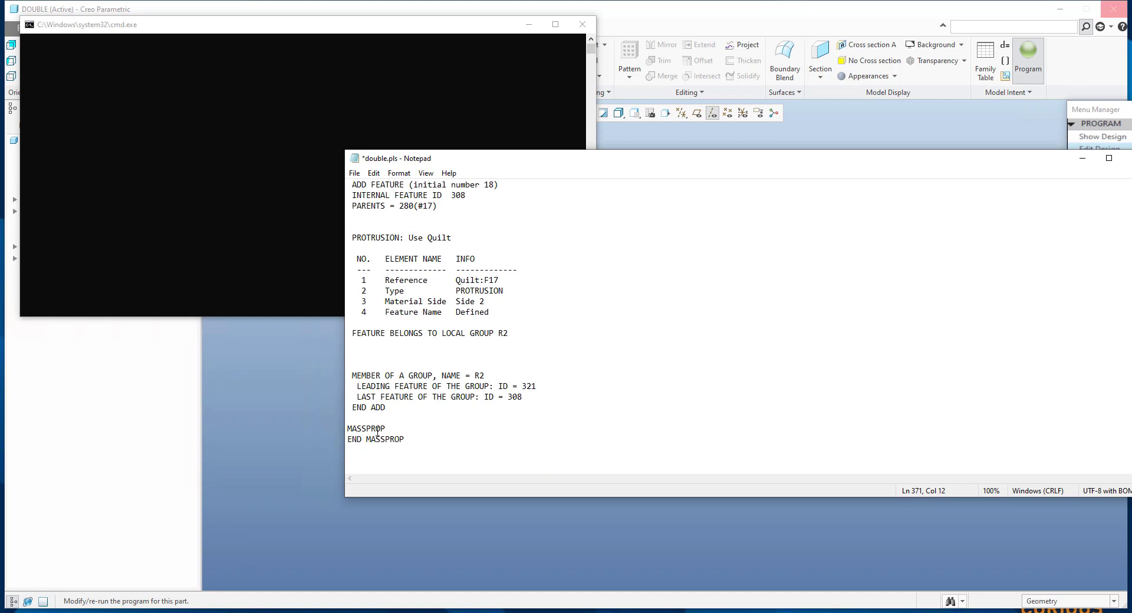
{"action": "left_click", "coordinate": [400, 409]}
{"action": "key", "text": "Return"}
{"action": "key", "text": "Return"}
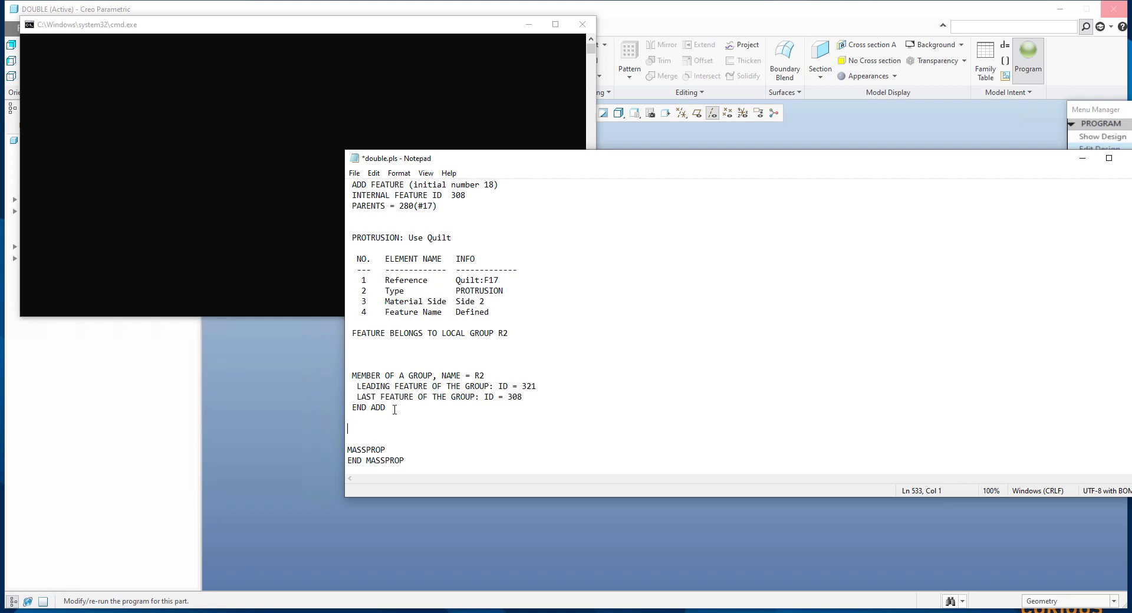
{"action": "type", "text": "END IF"}
Save and close the edited program file, incorporate its changes into the model, and finish program editing.
{"action": "left_click_drag", "start_coordinate": [534, 163], "coordinate": [346, 121]}
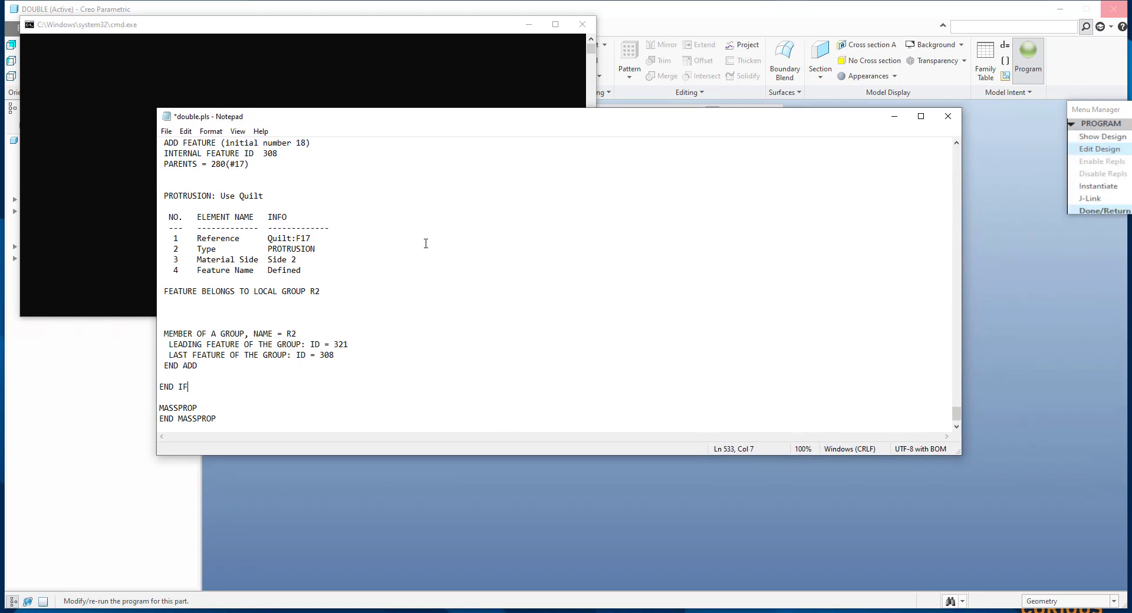
{"action": "key", "text": "ctrl+s"}
{"action": "left_click", "coordinate": [947, 117]}
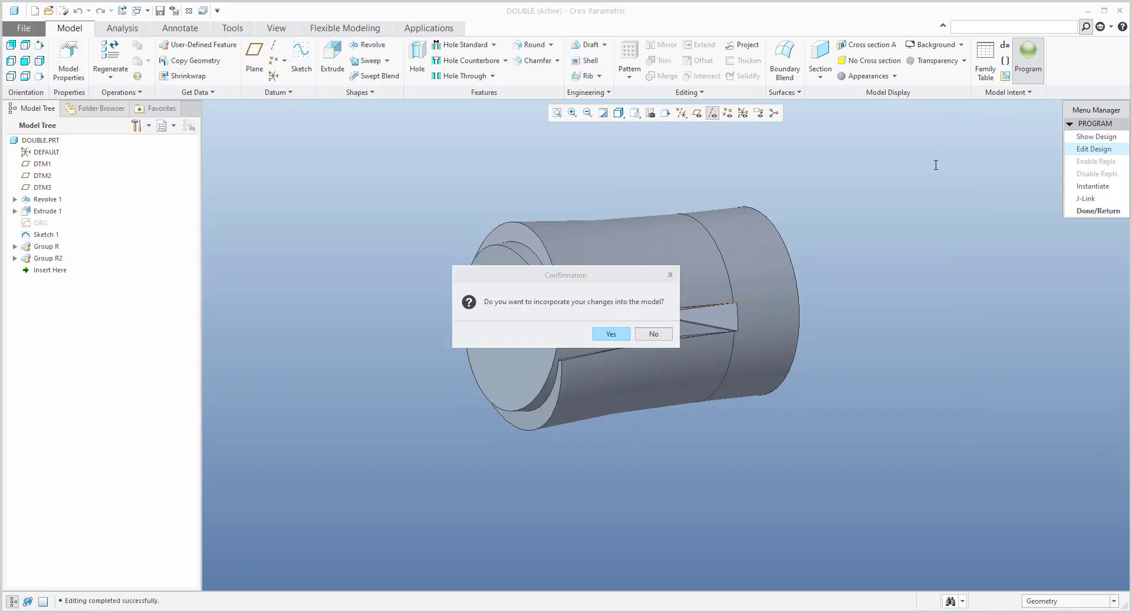
{"action": "left_click", "coordinate": [608, 334]}
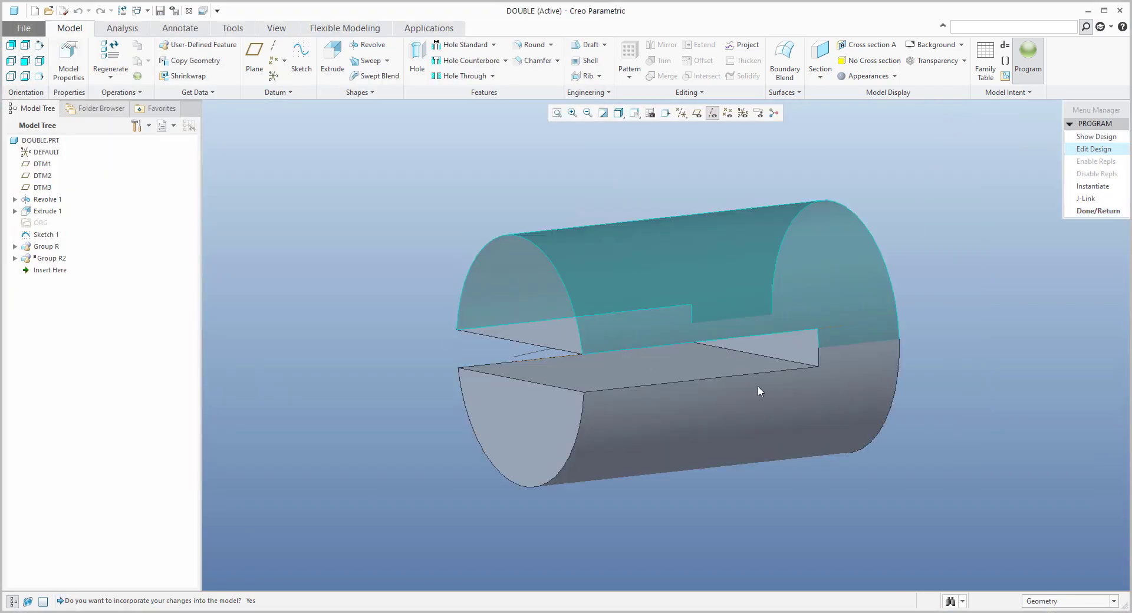
{"action": "middle_click_drag", "start_coordinate": [471, 344], "coordinate": [601, 457]}
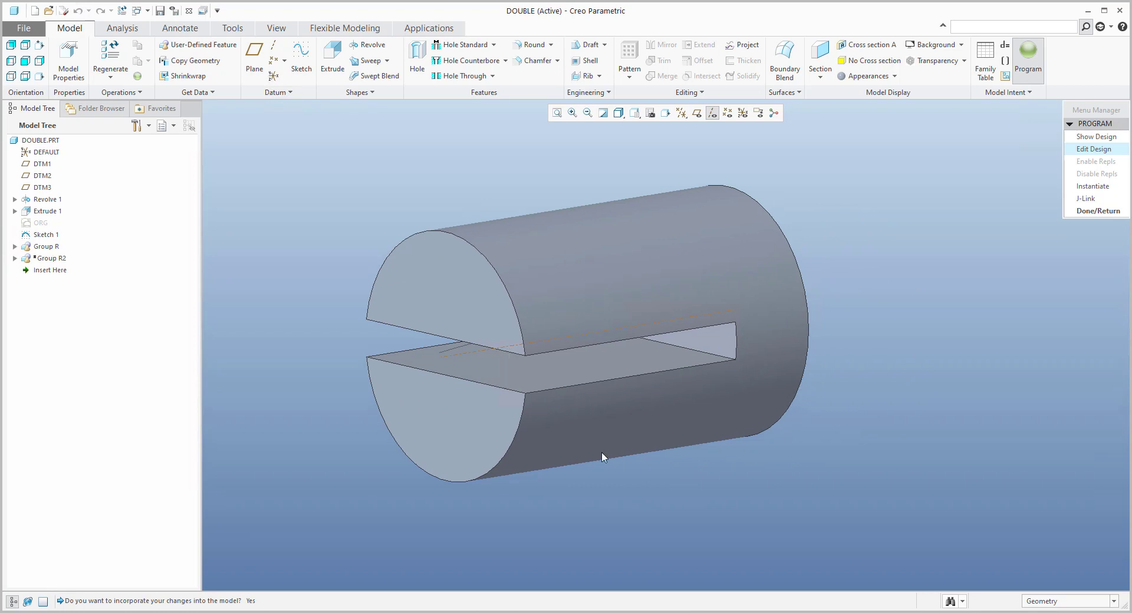
{"action": "left_click", "coordinate": [1097, 211]}
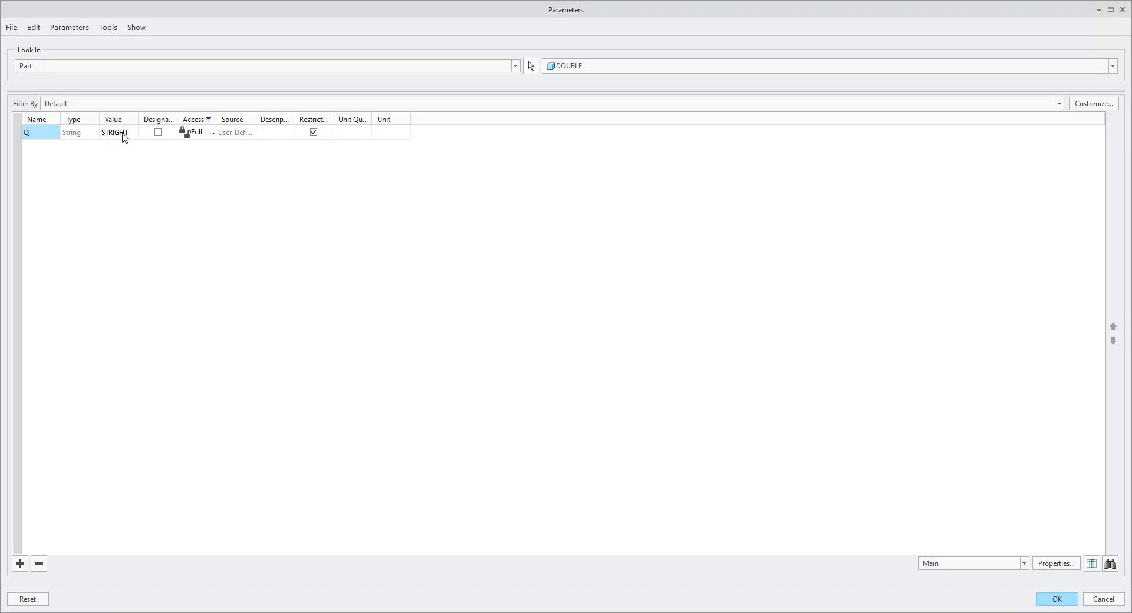
Set parameter Q to BEND and regenerate the part.
{"action": "left_click", "coordinate": [124, 133]}
{"action": "left_click", "coordinate": [132, 132]}
{"action": "left_click", "coordinate": [115, 147]}
{"action": "left_click", "coordinate": [1056, 600]}
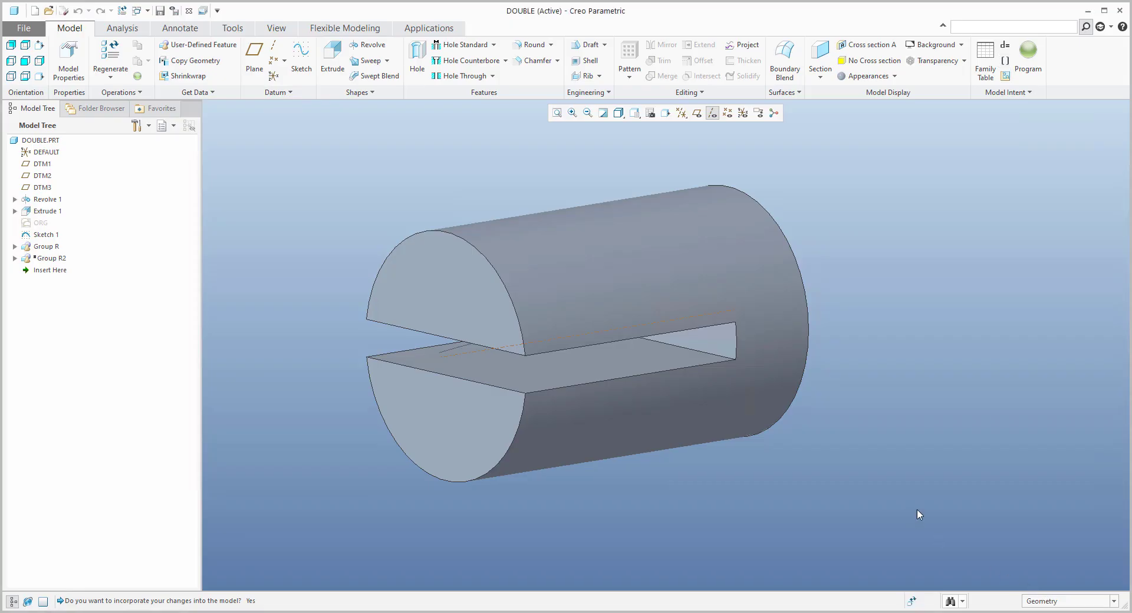
{"action": "key", "text": "Return"}
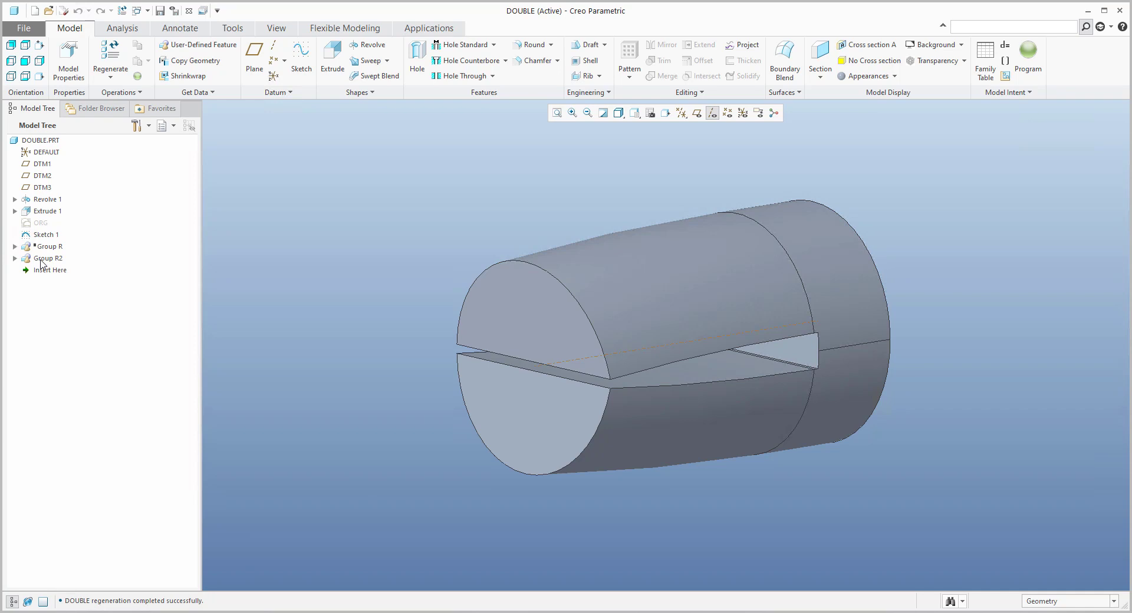
Set parameter Q back to STRIGHT and regenerate the part.
{"action": "left_click", "coordinate": [1005, 46]}
{"action": "left_click", "coordinate": [132, 134]}
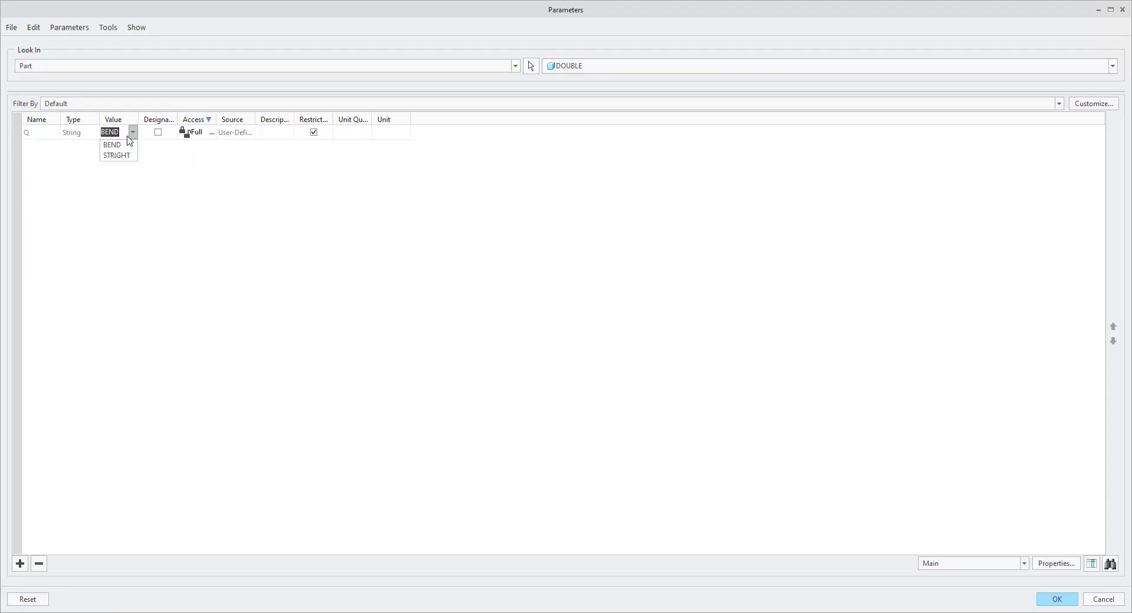
{"action": "left_click", "coordinate": [117, 156]}
{"action": "key", "text": "Return"}
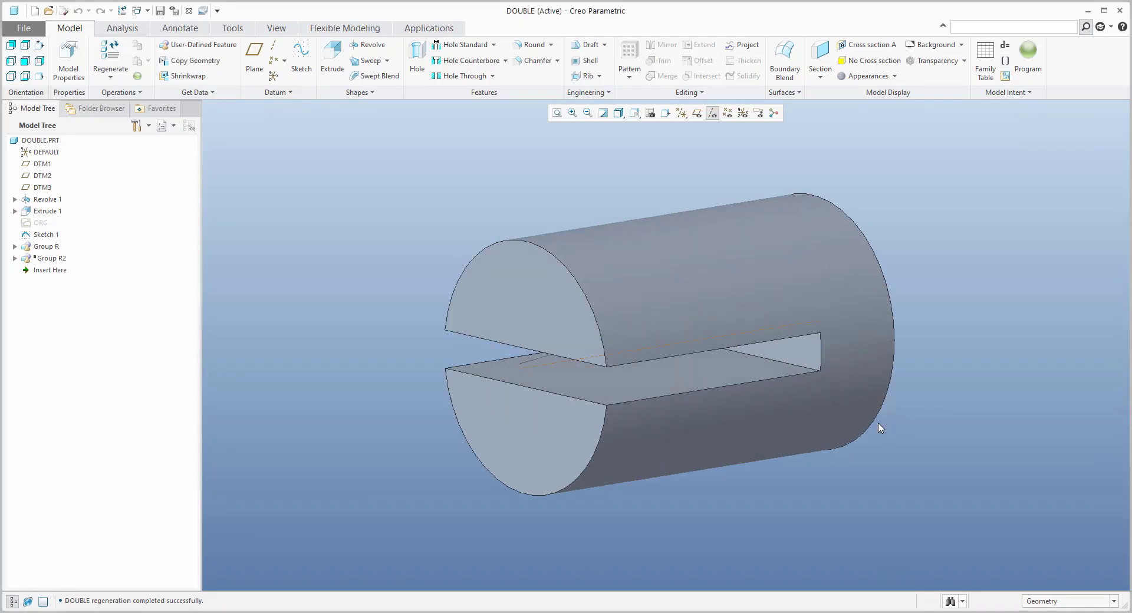
Extrude a concentric circle about 249 mm in diameter outward from the cylinder's unslotted end face as a larger shank.
{"action": "middle_click_drag", "start_coordinate": [902, 421], "coordinate": [568, 375]}
{"action": "middle_click_drag", "start_coordinate": [698, 375], "coordinate": [554, 333]}
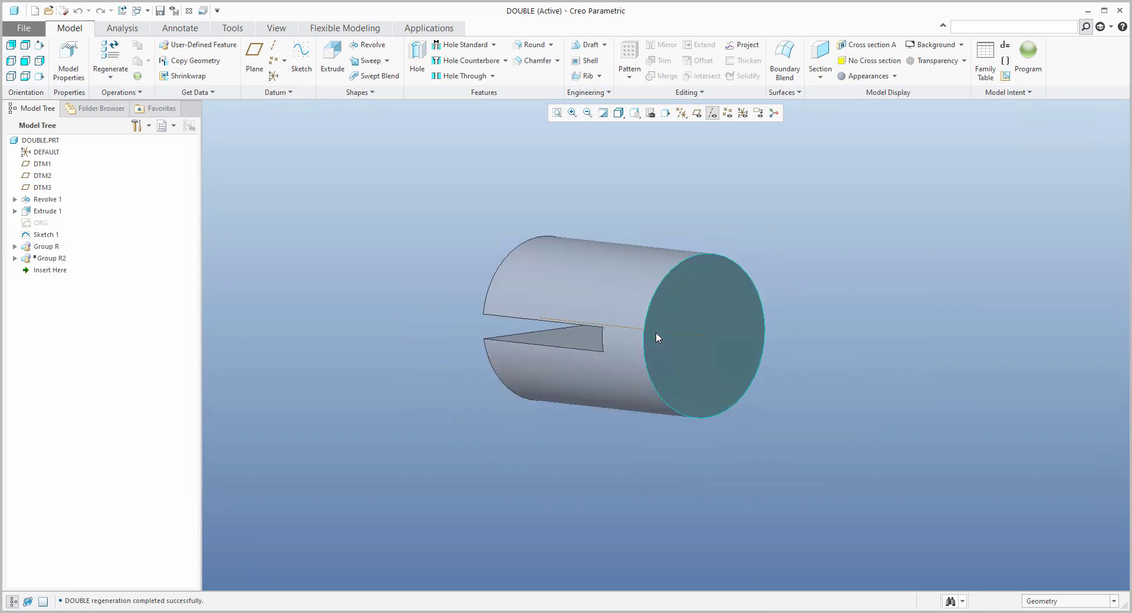
{"action": "left_click", "coordinate": [332, 56]}
{"action": "left_click", "coordinate": [694, 312]}
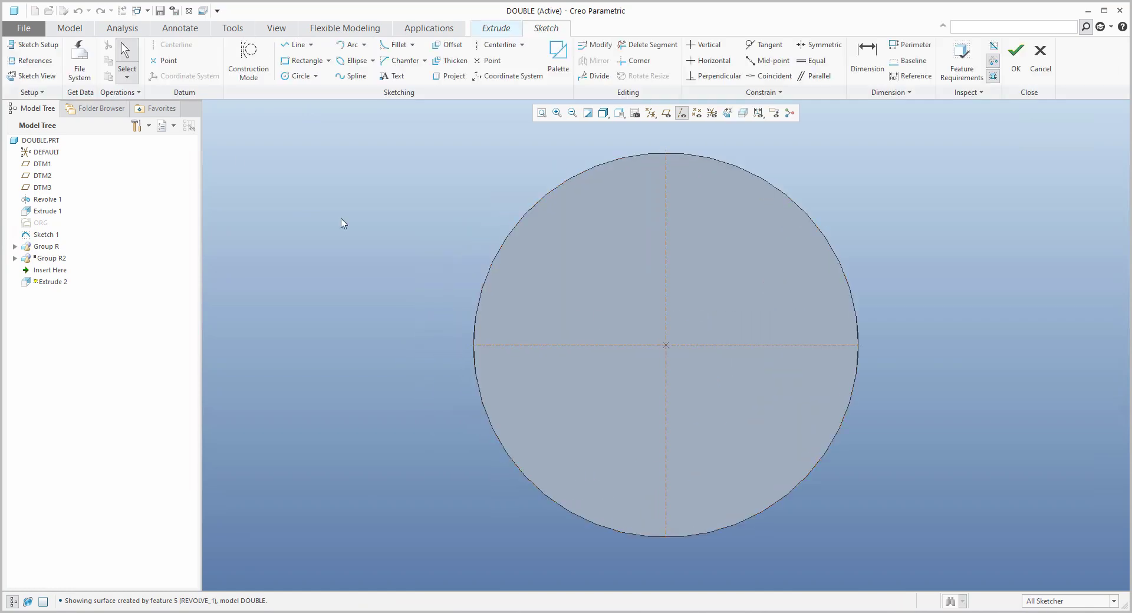
{"action": "left_click", "coordinate": [299, 75]}
{"action": "left_click", "coordinate": [665, 345]}
{"action": "scroll", "coordinate": [646, 352], "scroll_direction": "down", "scroll_amount": 2}
{"action": "left_click", "coordinate": [531, 282]}
{"action": "middle_click", "coordinate": [471, 260]}
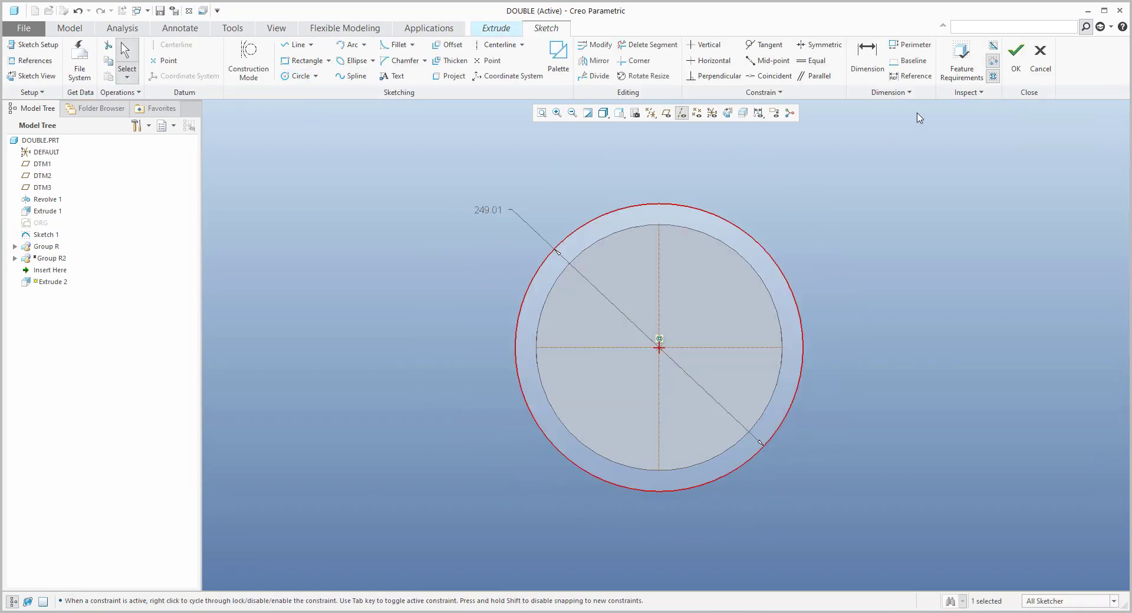
{"action": "left_click", "coordinate": [1015, 56]}
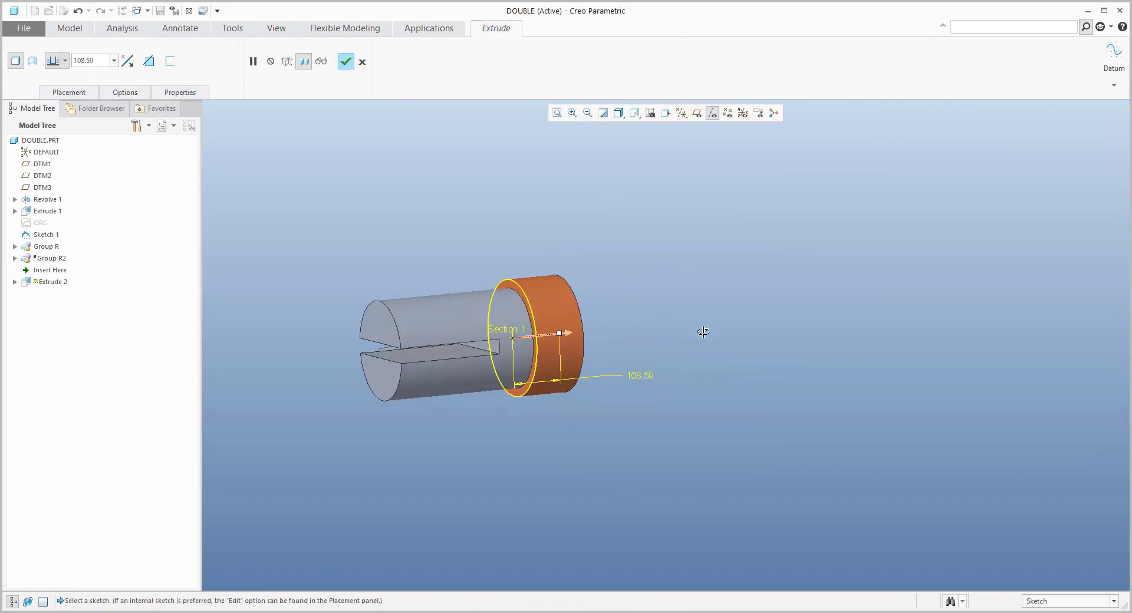
{"action": "middle_click", "coordinate": [826, 446]}
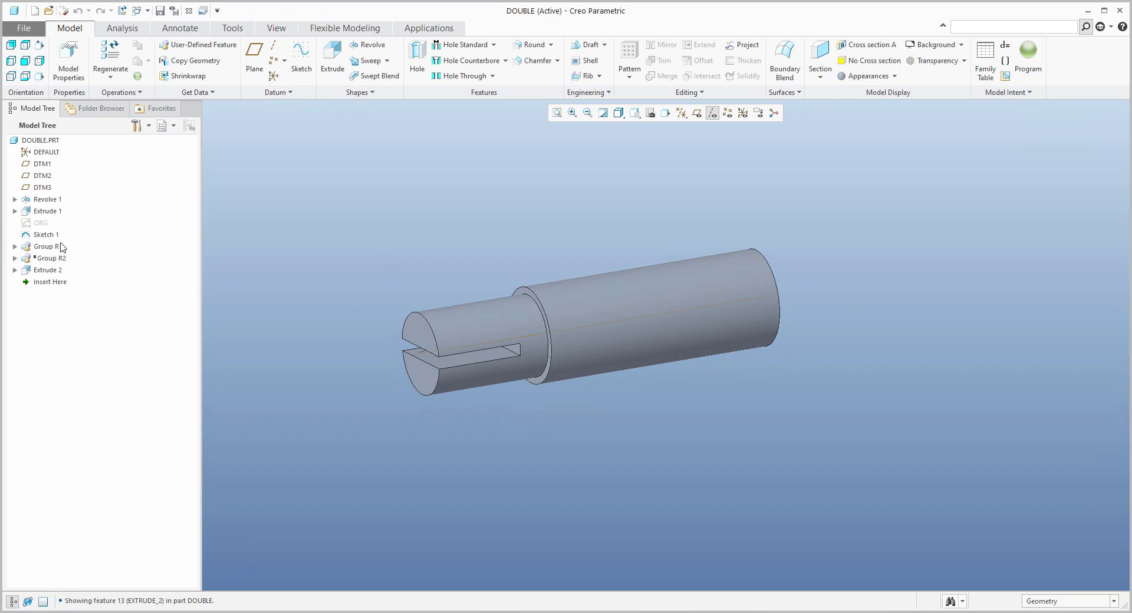
Make the part flexible in its model properties, with parameter Q as the varied item.
{"action": "left_click", "coordinate": [66, 66]}
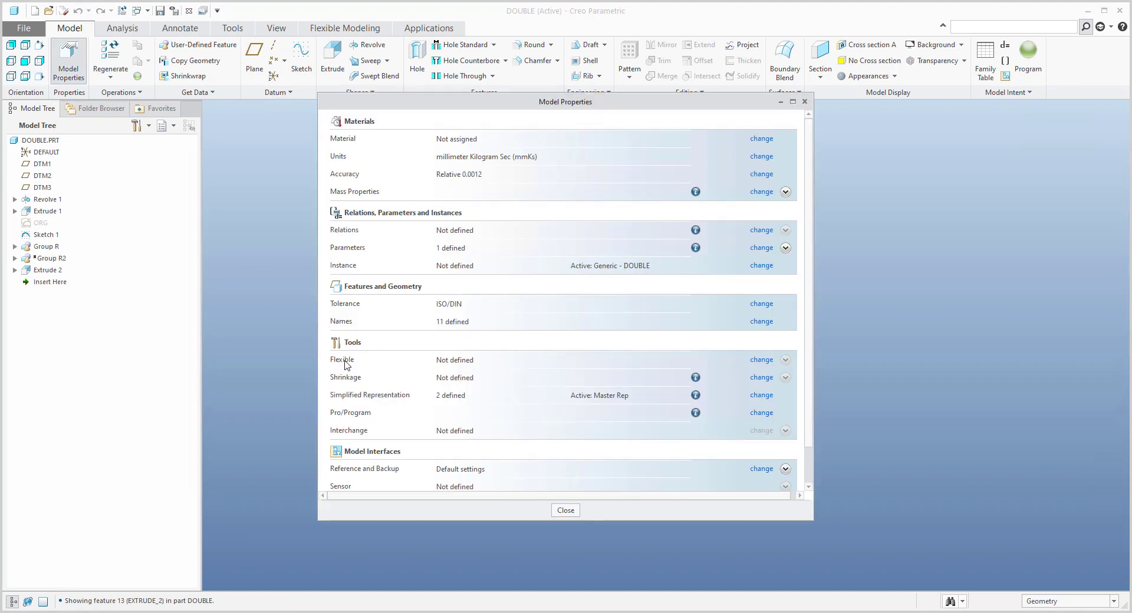
{"action": "left_click", "coordinate": [762, 359]}
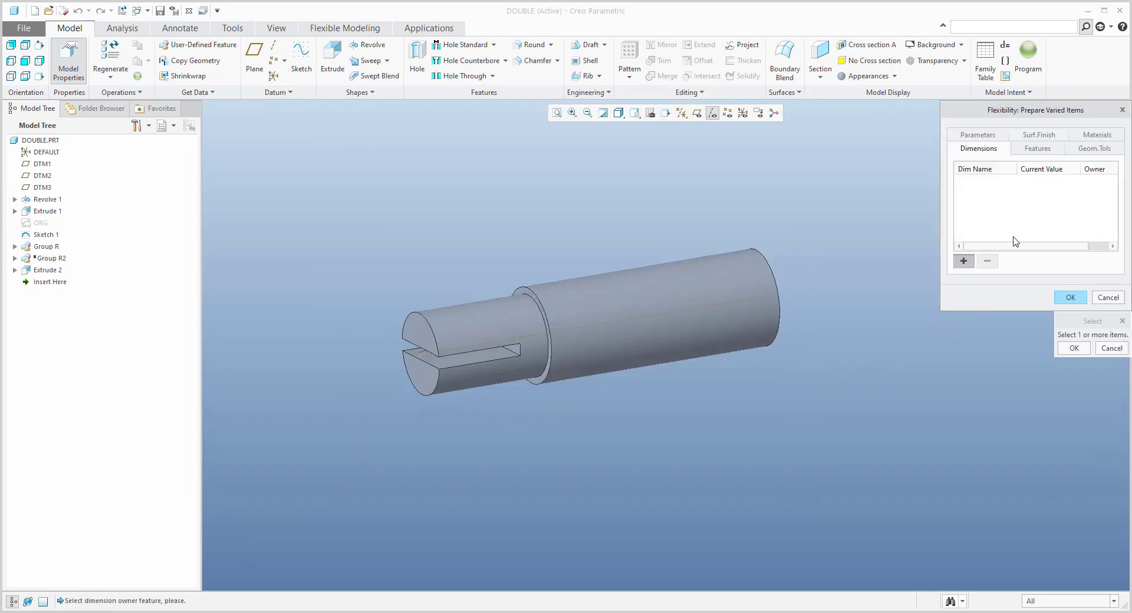
{"action": "left_click", "coordinate": [977, 136]}
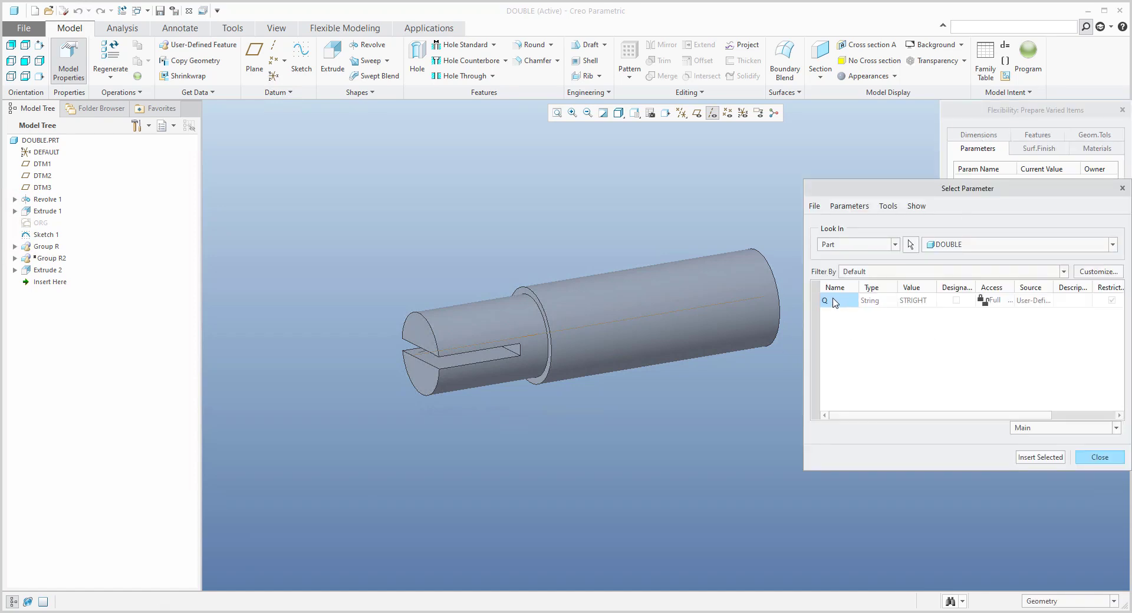
{"action": "left_click", "coordinate": [1040, 457]}
{"action": "left_click", "coordinate": [1099, 457]}
{"action": "left_click", "coordinate": [1071, 297]}
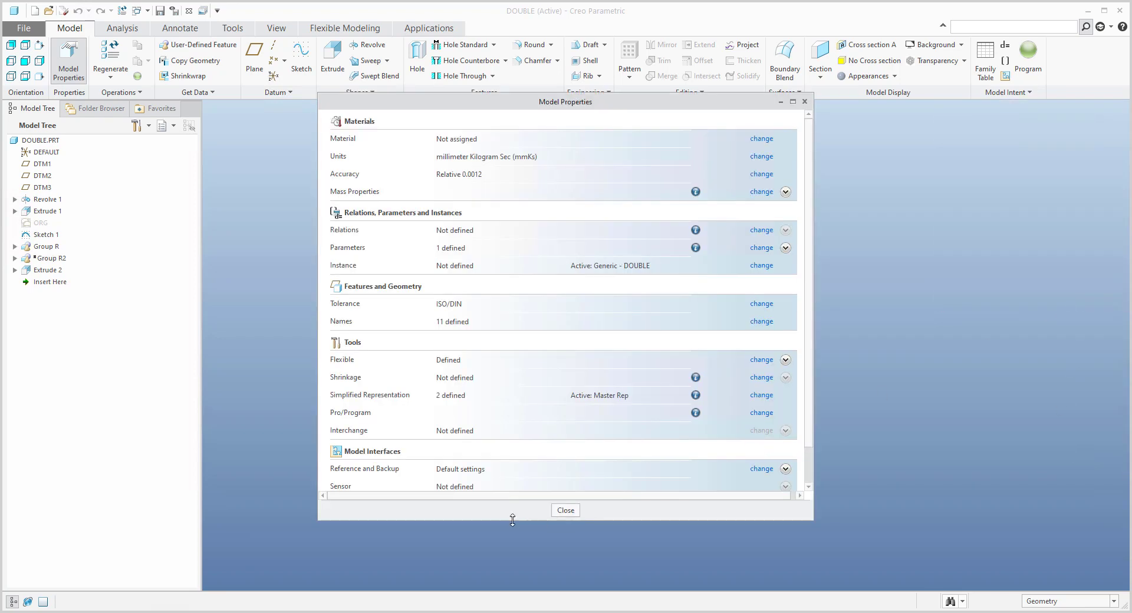
{"action": "left_click", "coordinate": [566, 510]}
Create a new design assembly named tes002 with the default template.
{"action": "middle_click_drag", "start_coordinate": [591, 412], "coordinate": [600, 466]}
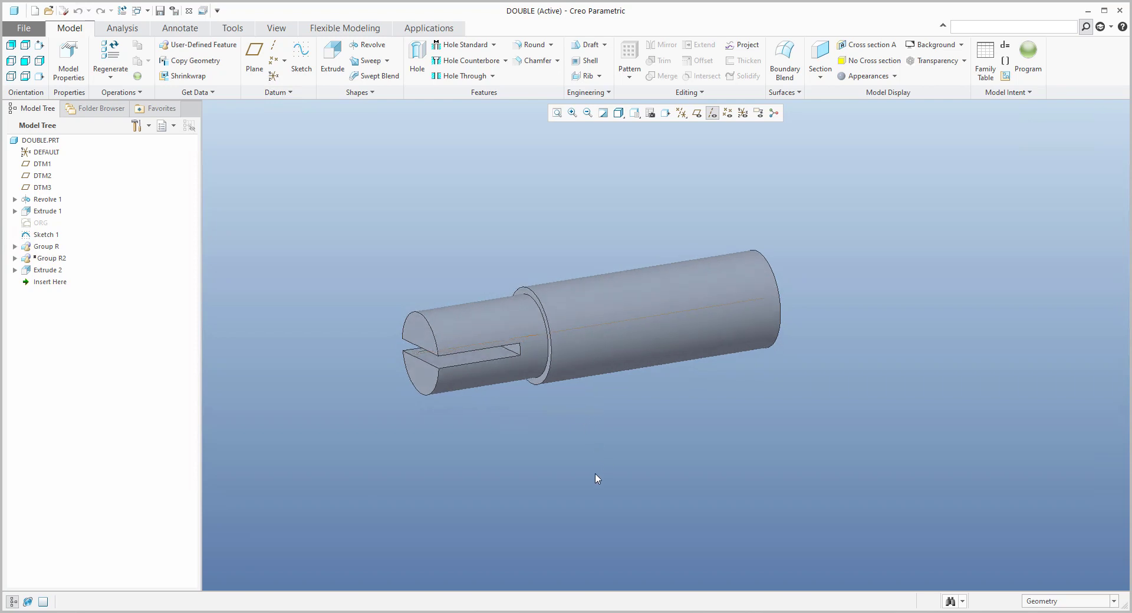
{"action": "key", "text": "ctrl+n"}
{"action": "left_click", "coordinate": [478, 277]}
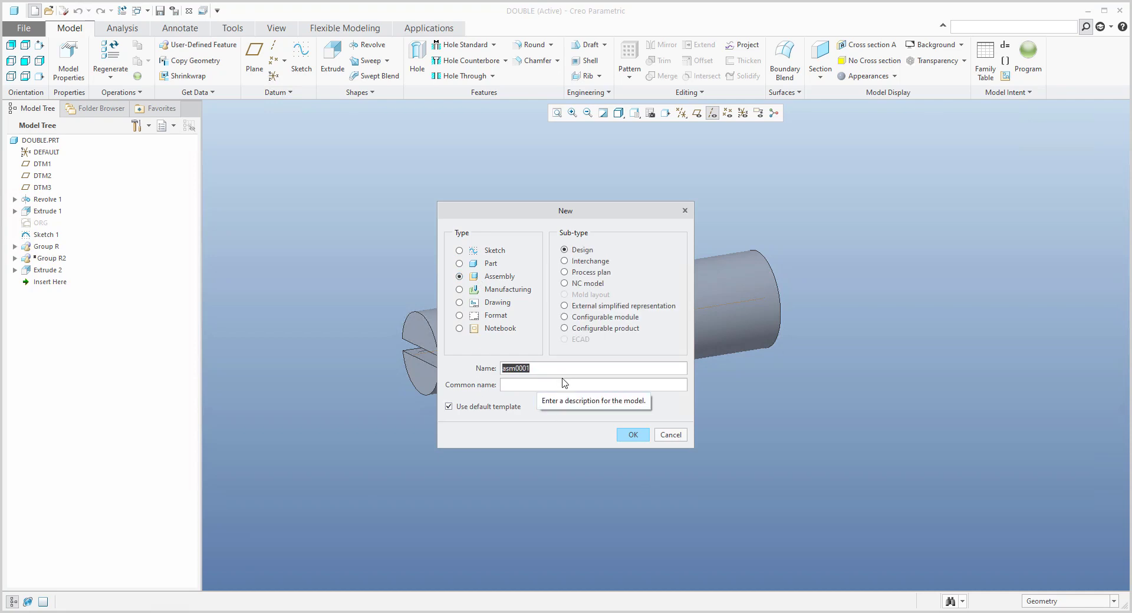
{"action": "type", "text": "tes002"}
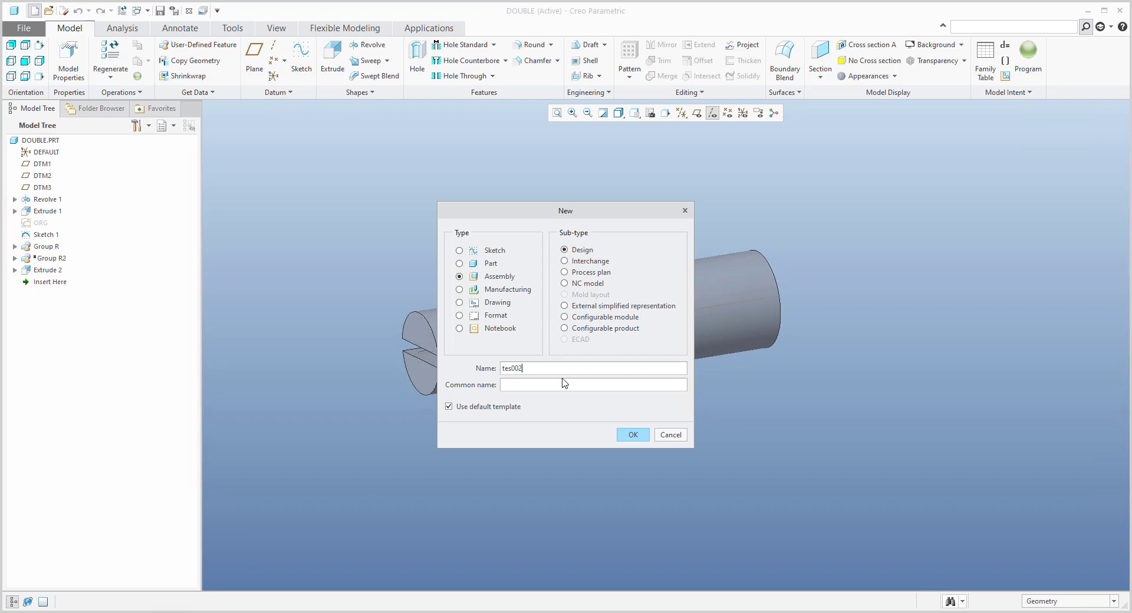
{"action": "key", "text": "Return"}
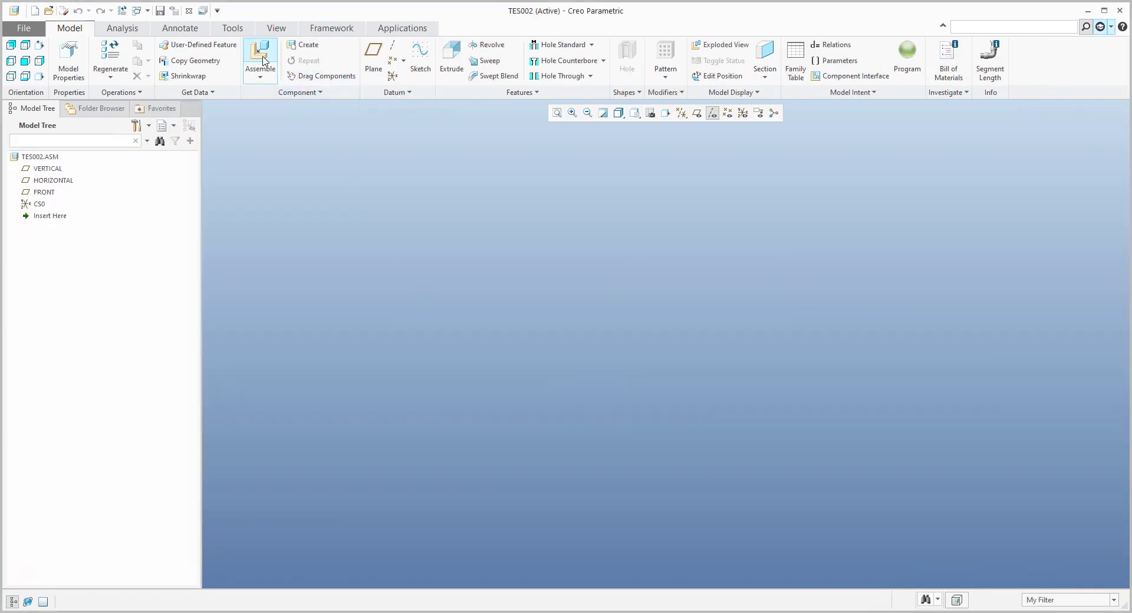
Insert double.prt into the assembly using its predefined flexibility, keeping parameter Q at STRIGHT.
{"action": "left_click", "coordinate": [260, 53]}
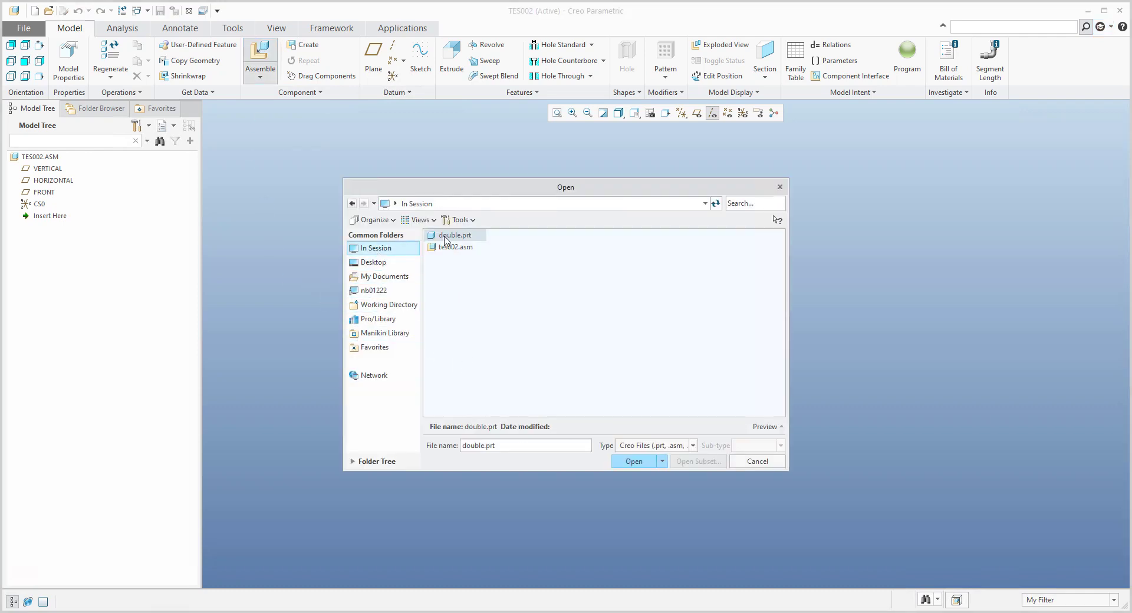
{"action": "double_click", "coordinate": [445, 238]}
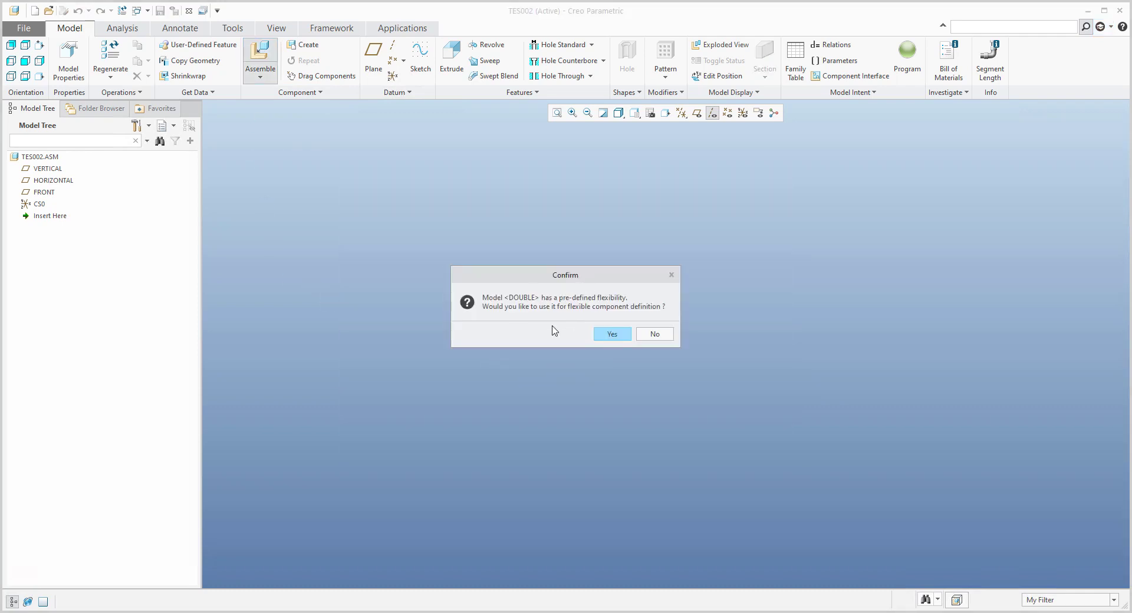
{"action": "left_click", "coordinate": [612, 334]}
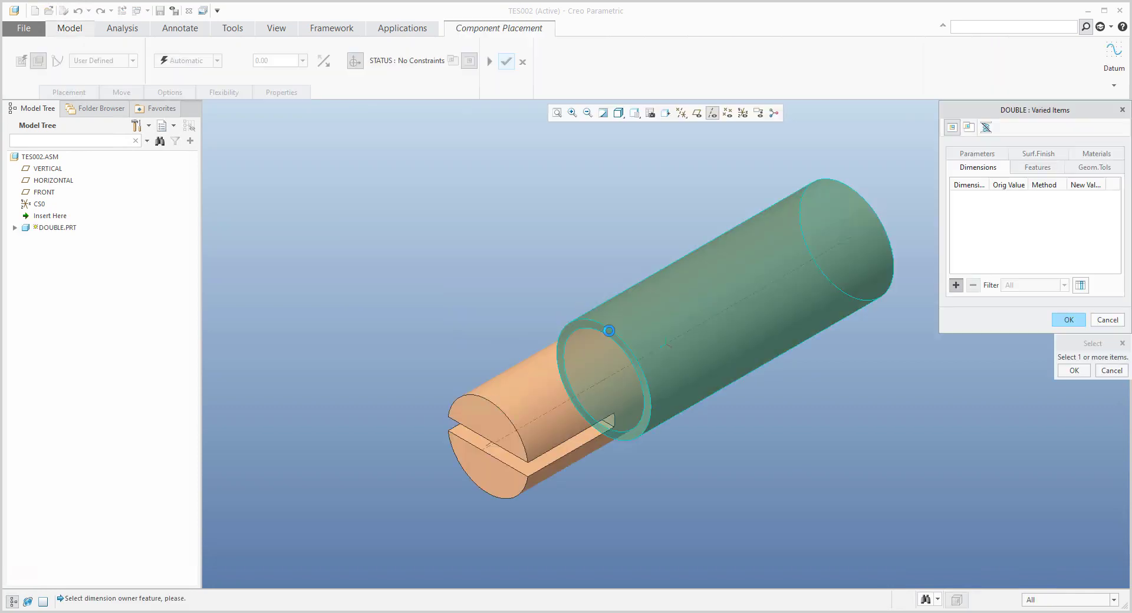
{"action": "left_click", "coordinate": [977, 152]}
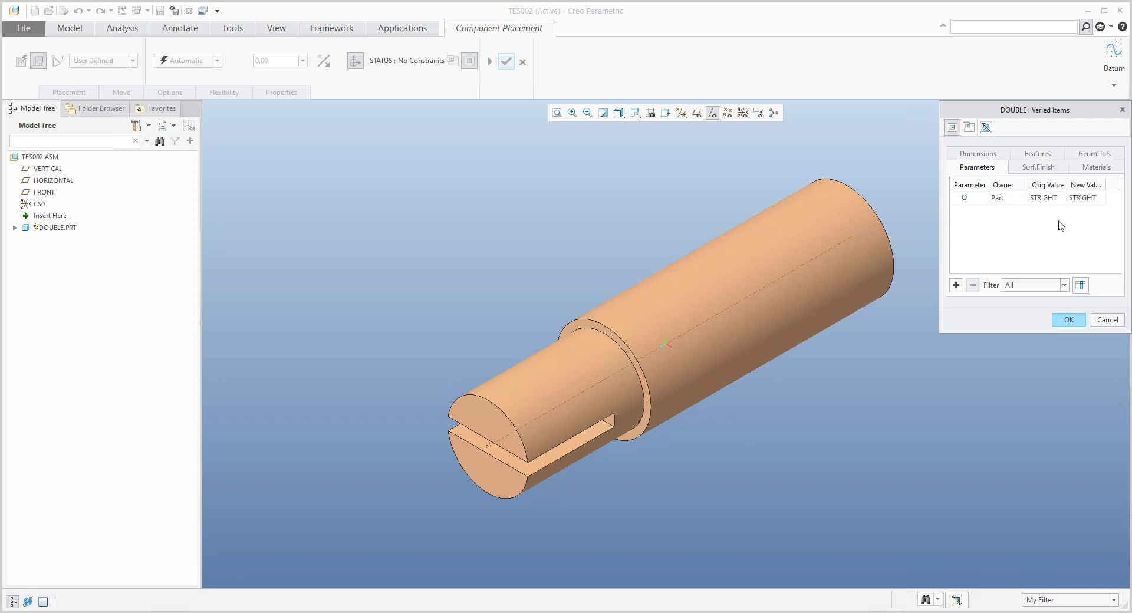
{"action": "left_click", "coordinate": [1068, 321]}
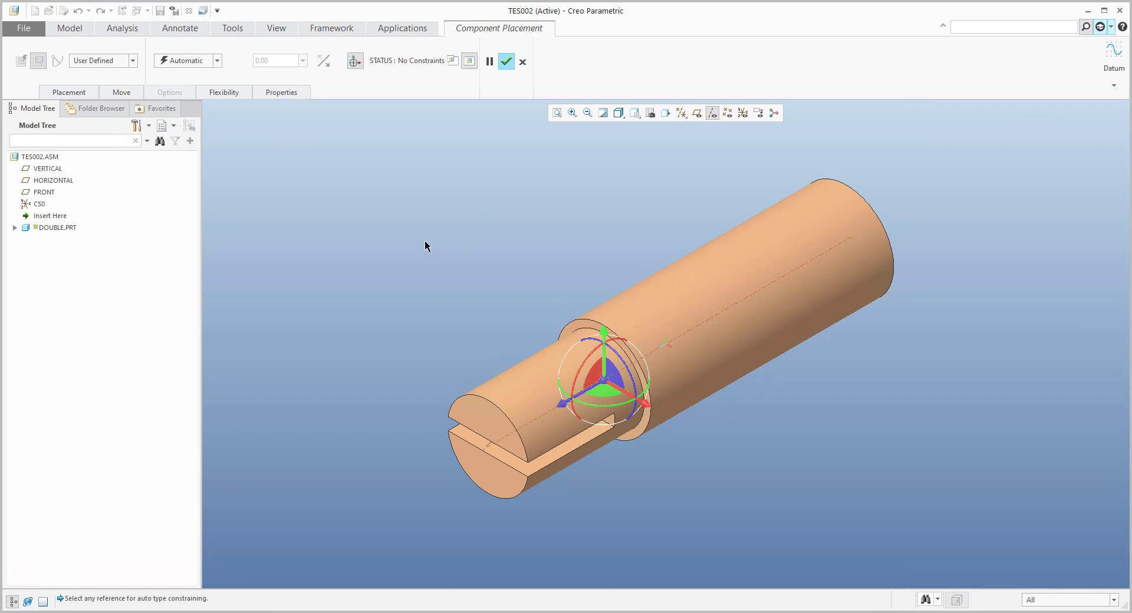
Fully constrain the inserted DOUBLE component at its current position and complete its placement.
{"action": "left_click", "coordinate": [217, 63]}
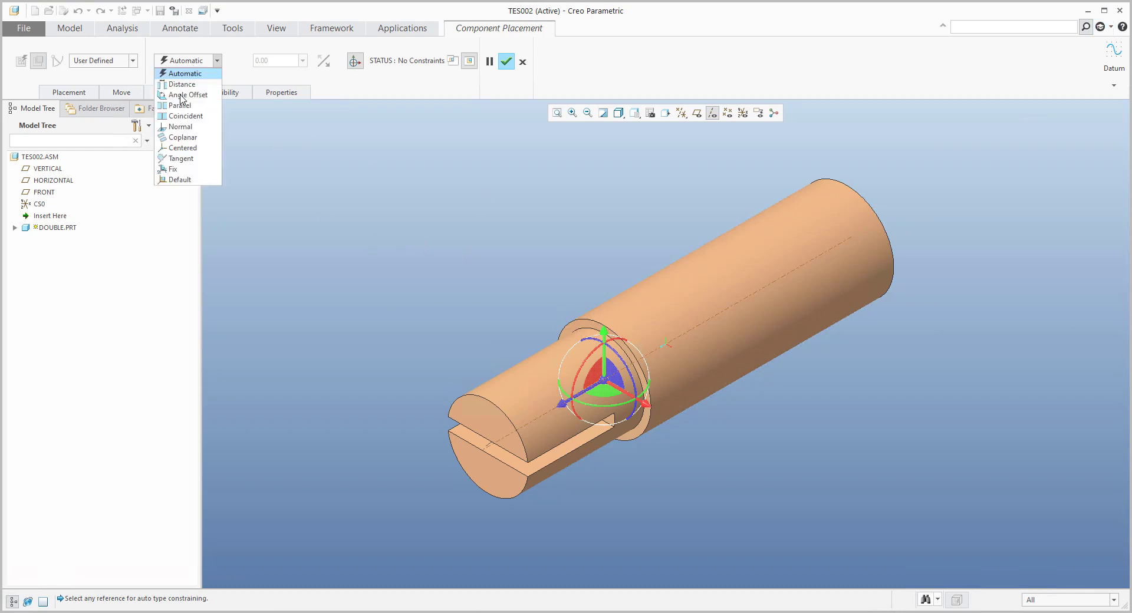
{"action": "left_click", "coordinate": [171, 175]}
{"action": "middle_click", "coordinate": [401, 260]}
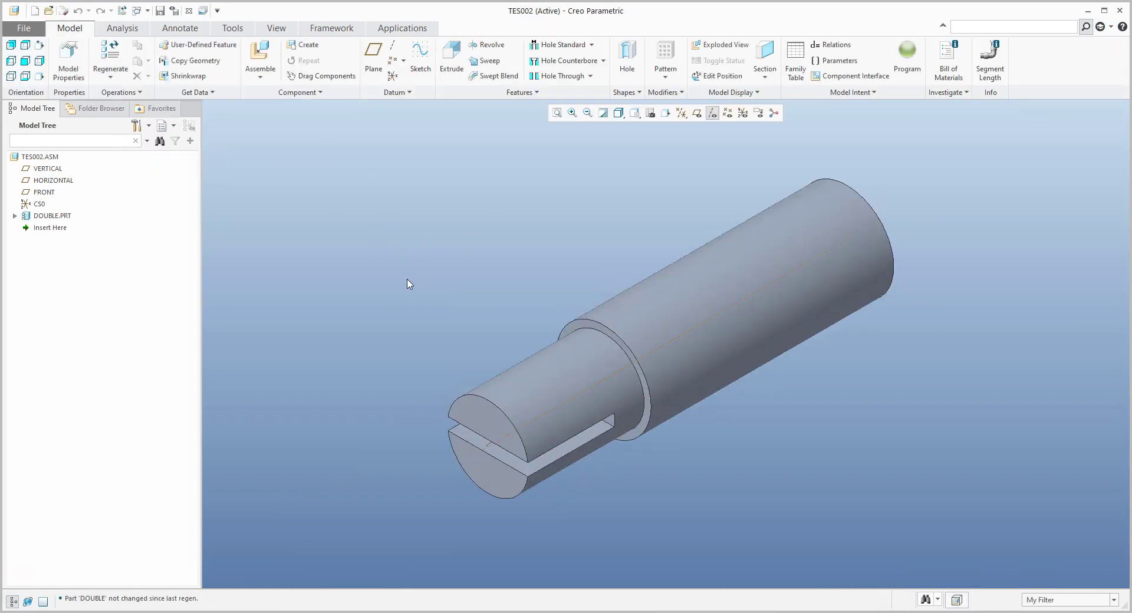
Insert a second double.prt using its predefined flexibility, with varied parameter Q set to BEND.
{"action": "middle_click_drag", "start_coordinate": [383, 268], "coordinate": [303, 223]}
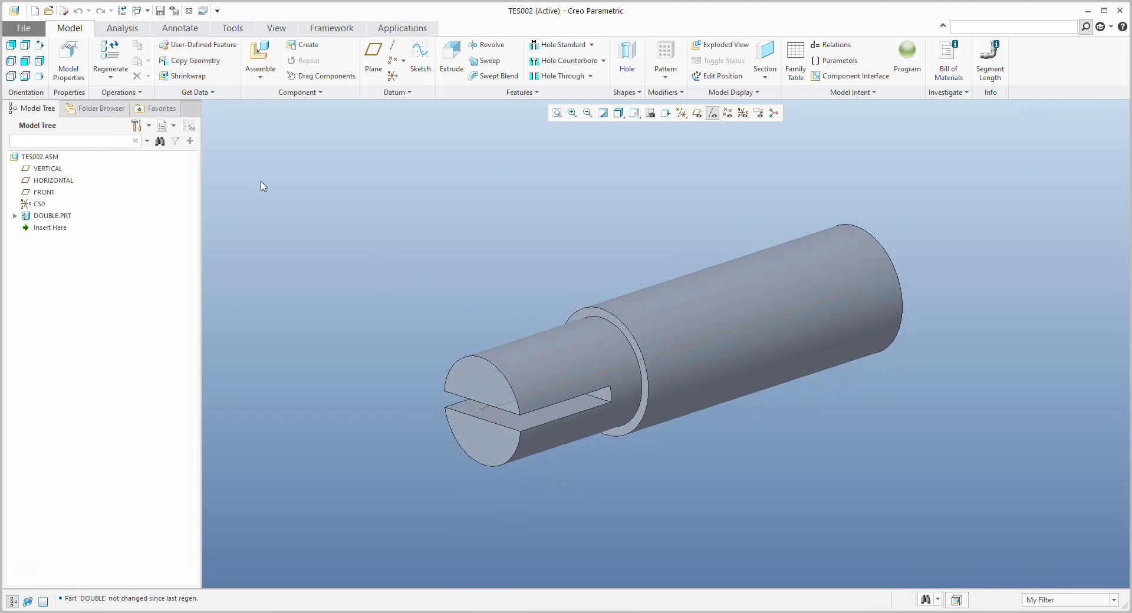
{"action": "left_click", "coordinate": [255, 54]}
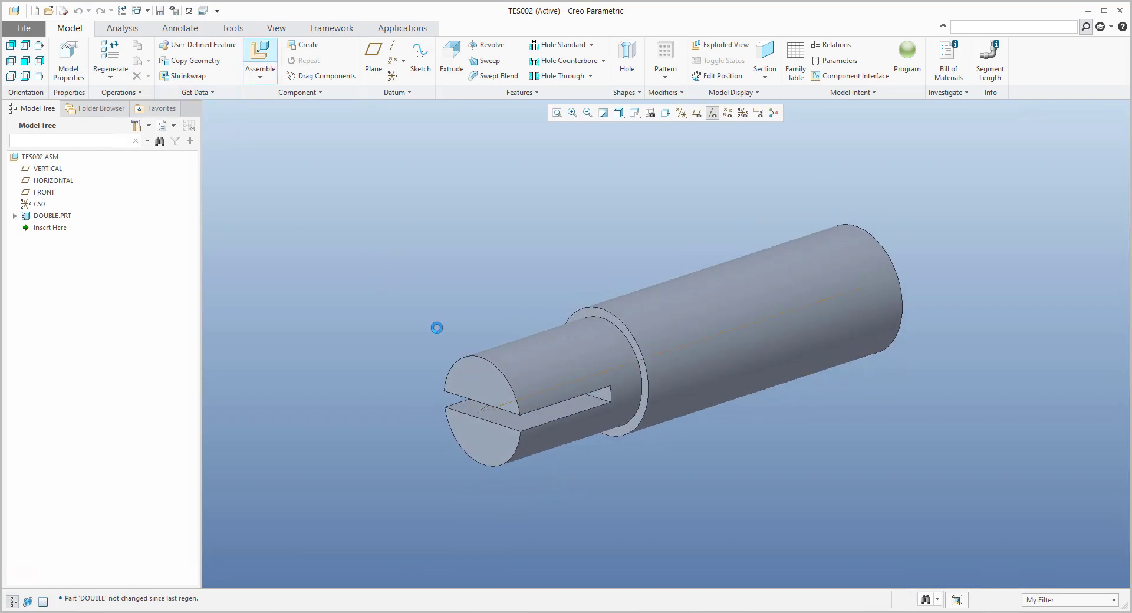
{"action": "left_click", "coordinate": [377, 248]}
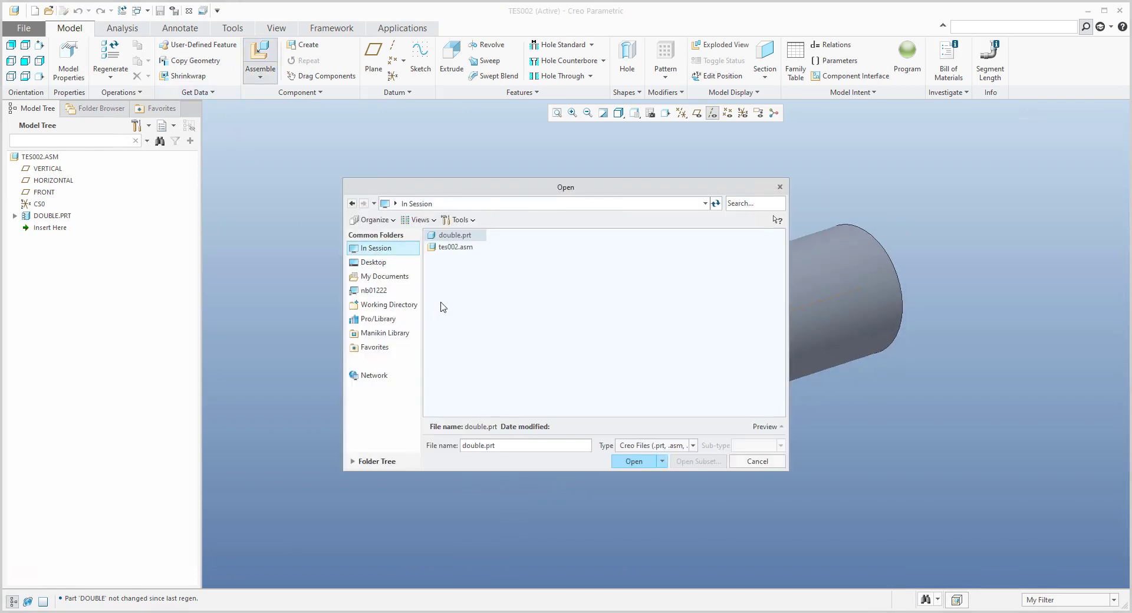
{"action": "double_click", "coordinate": [451, 237]}
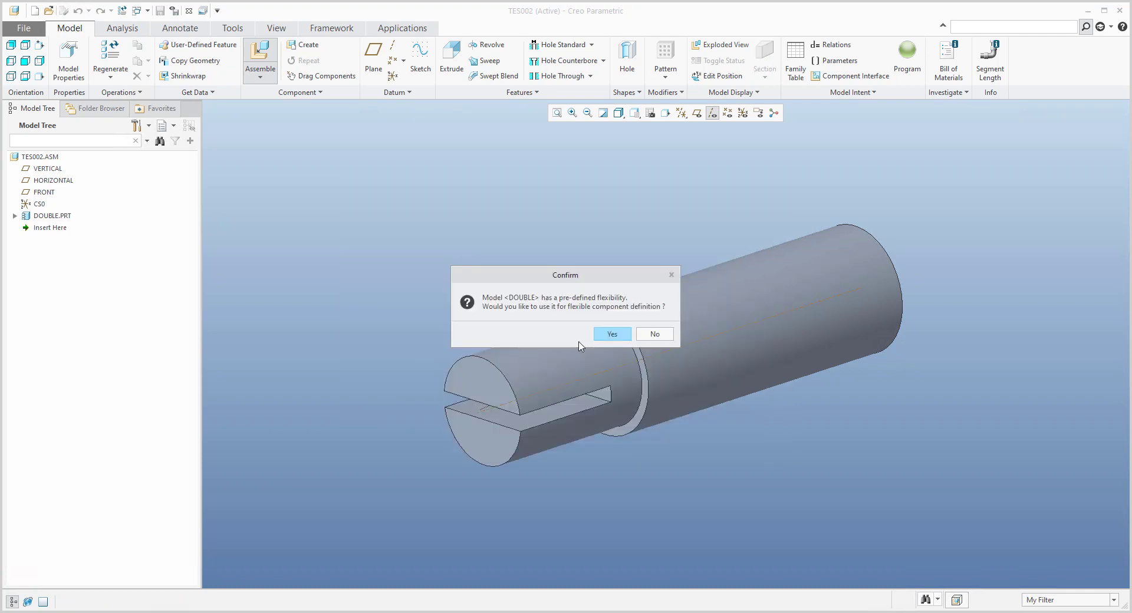
{"action": "left_click", "coordinate": [609, 334]}
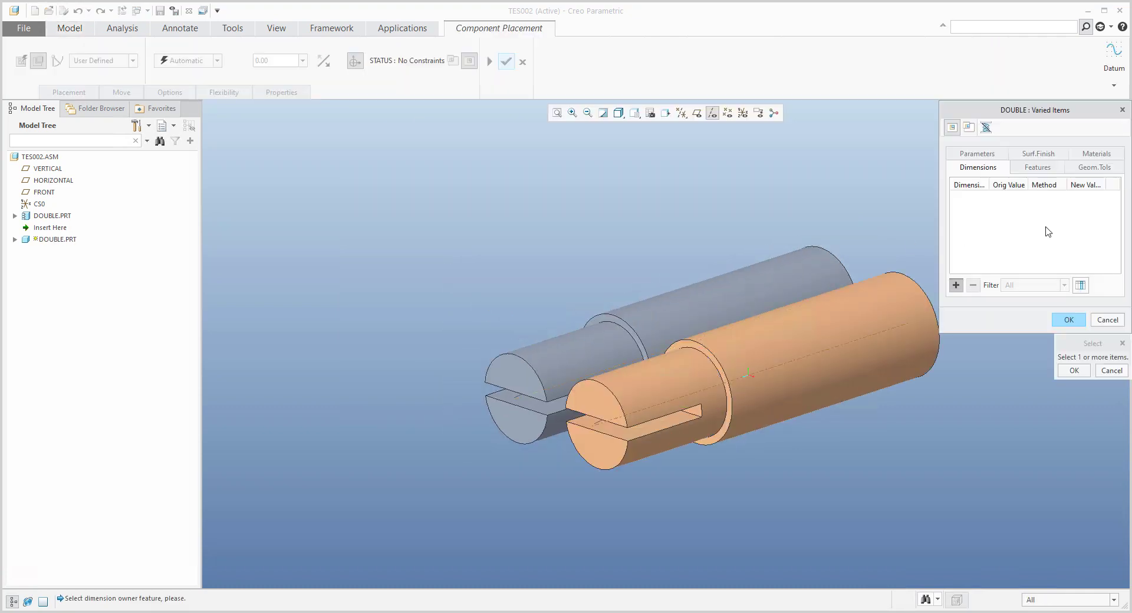
{"action": "left_click", "coordinate": [987, 155]}
{"action": "left_click", "coordinate": [1085, 198]}
{"action": "left_click", "coordinate": [1100, 198]}
{"action": "left_click", "coordinate": [1093, 216]}
{"action": "left_click", "coordinate": [1068, 320]}
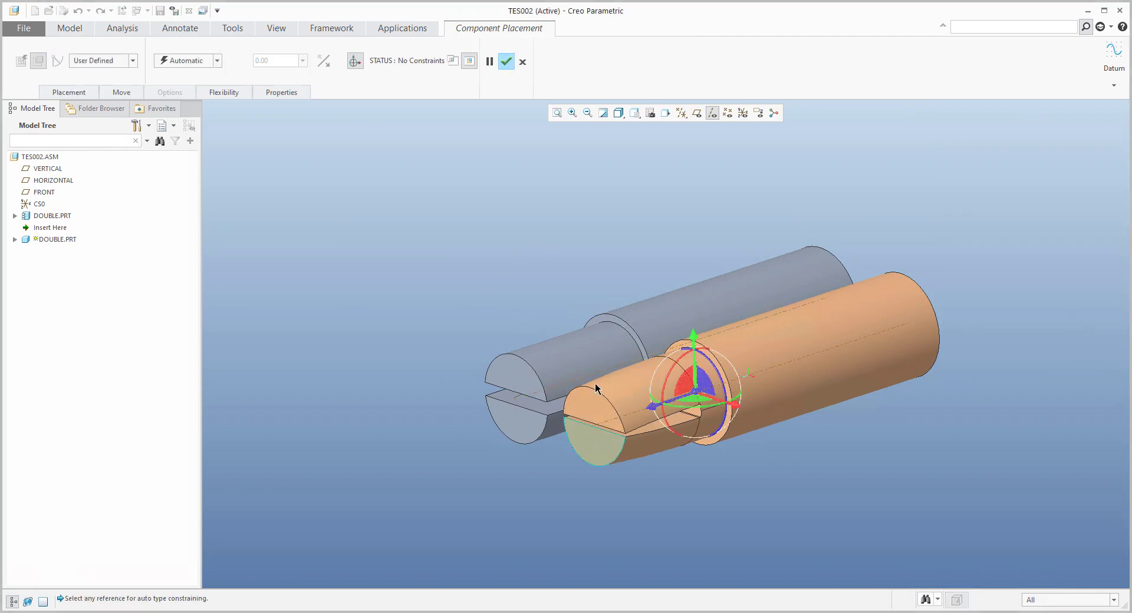
Complete the second DOUBLE component's placement without constraints, accepting it as packaged.
{"action": "left_click", "coordinate": [506, 66]}
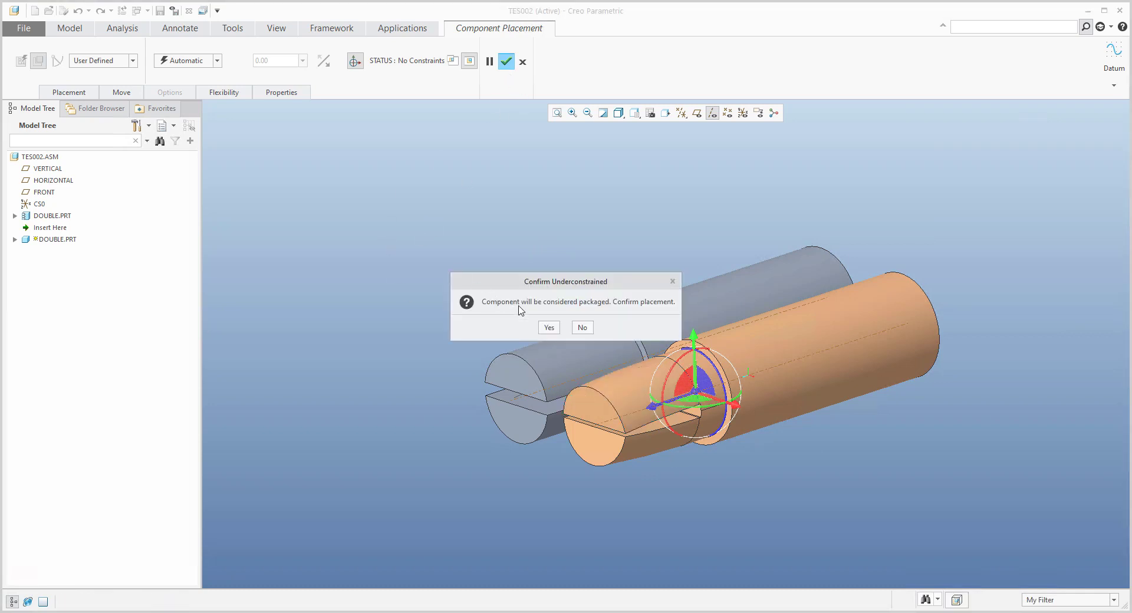
{"action": "left_click", "coordinate": [545, 328]}
{"action": "middle_click_drag", "start_coordinate": [599, 424], "coordinate": [560, 386]}
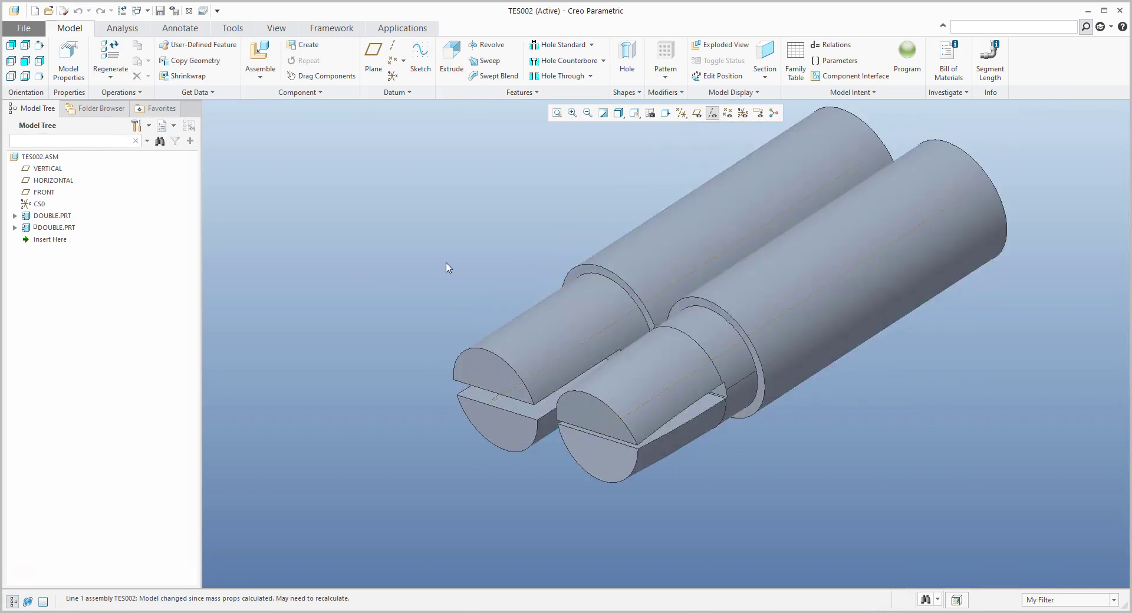
{"action": "scroll", "coordinate": [447, 263], "scroll_direction": "up", "scroll_amount": 2}
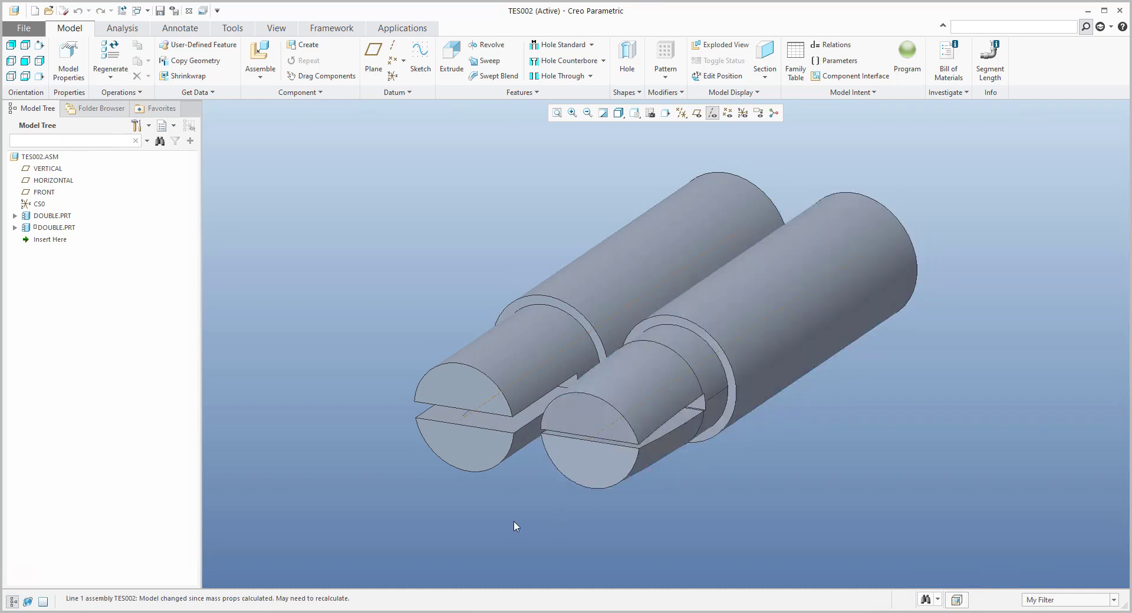
Open the first DOUBLE component in its own window and highlight Sketch 1 in the model.
{"action": "left_click", "coordinate": [56, 216]}
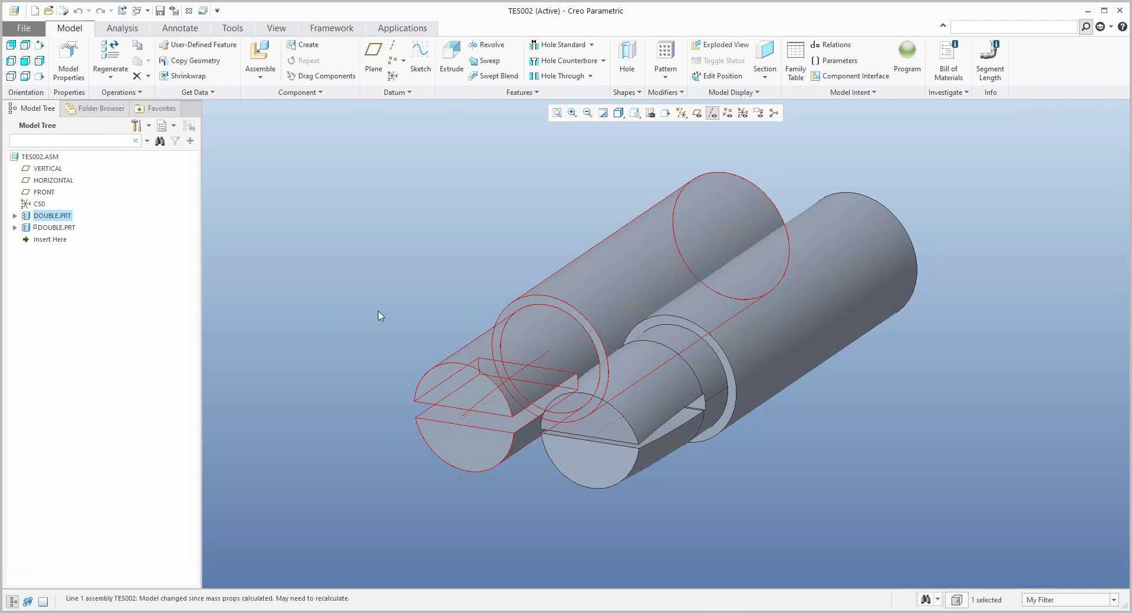
{"action": "right_click", "coordinate": [56, 217]}
{"action": "left_click", "coordinate": [90, 179]}
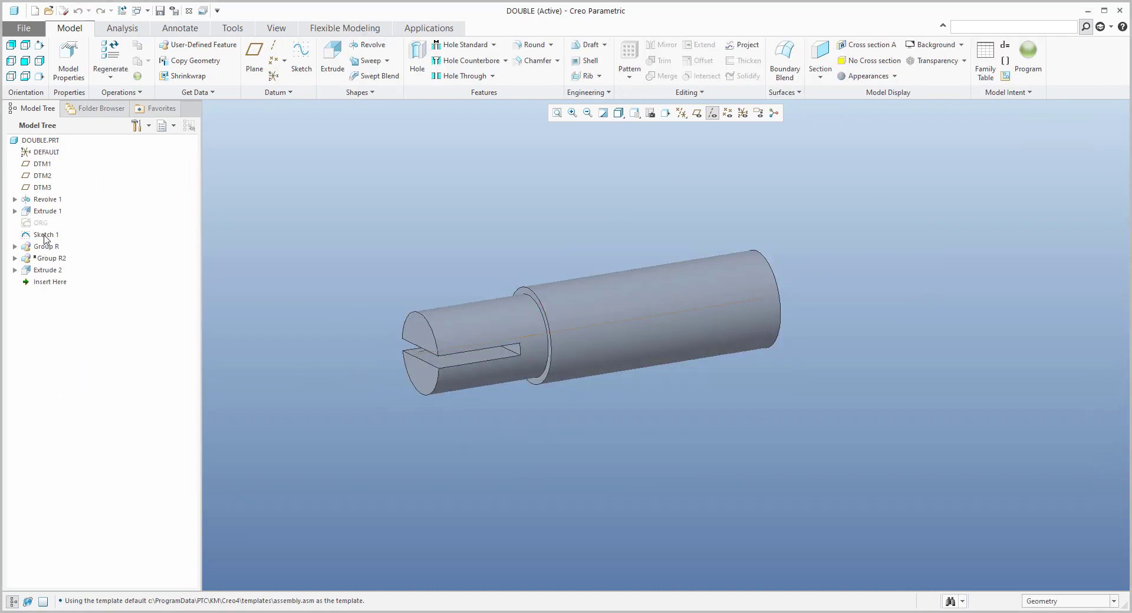
{"action": "left_click", "coordinate": [45, 235]}
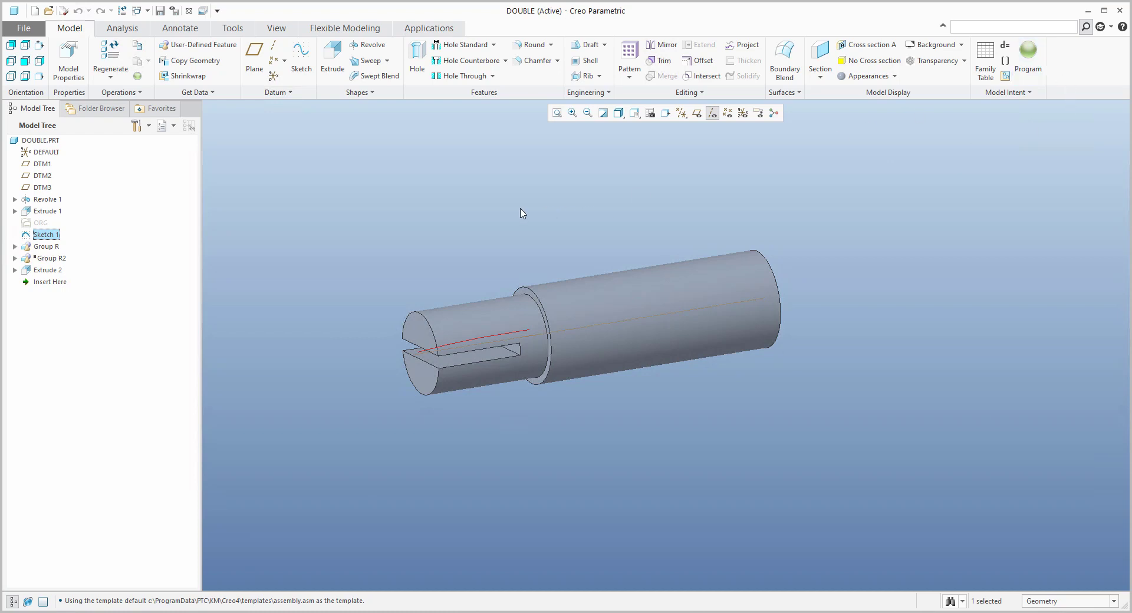
Check the selectable values of parameter Q in the DOUBLE part and return to the tes002 assembly.
{"action": "left_click", "coordinate": [1005, 60]}
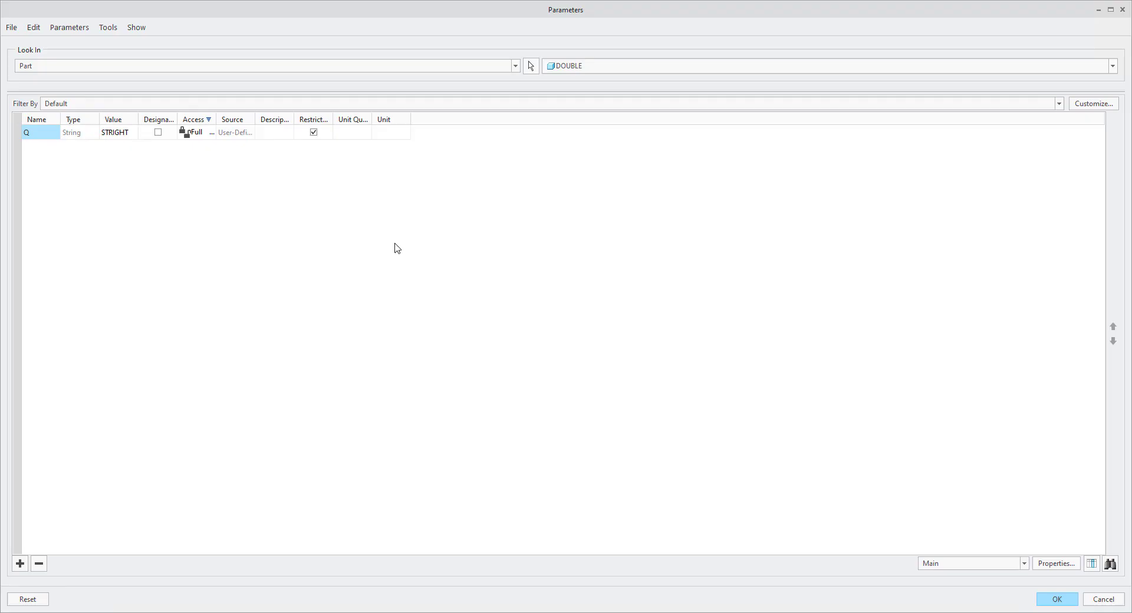
{"action": "left_click", "coordinate": [125, 133]}
{"action": "left_click", "coordinate": [132, 133]}
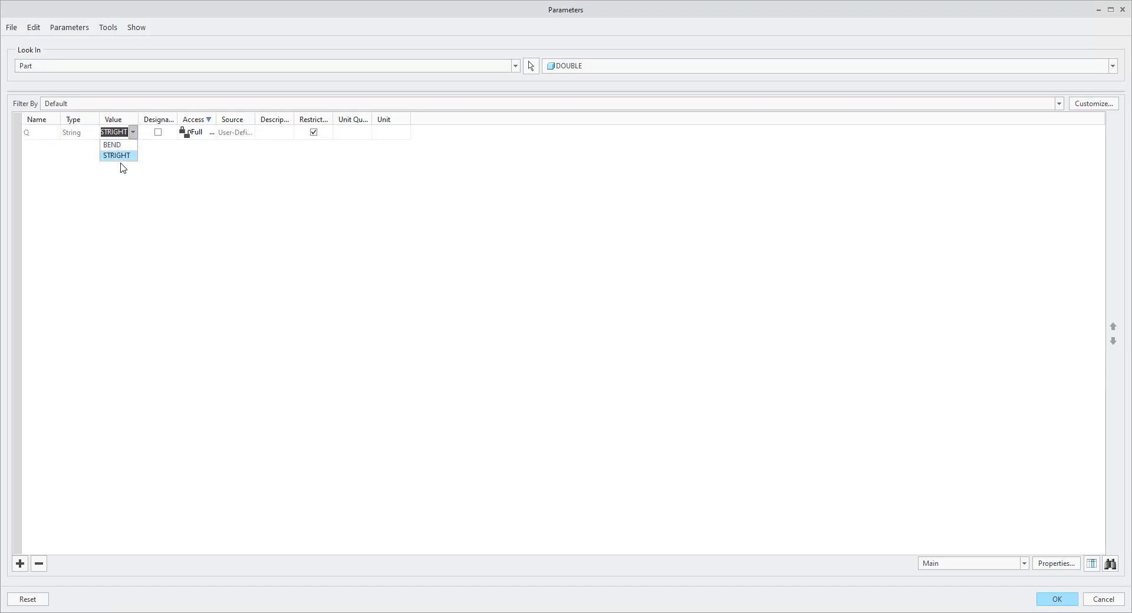
{"action": "left_click", "coordinate": [225, 241]}
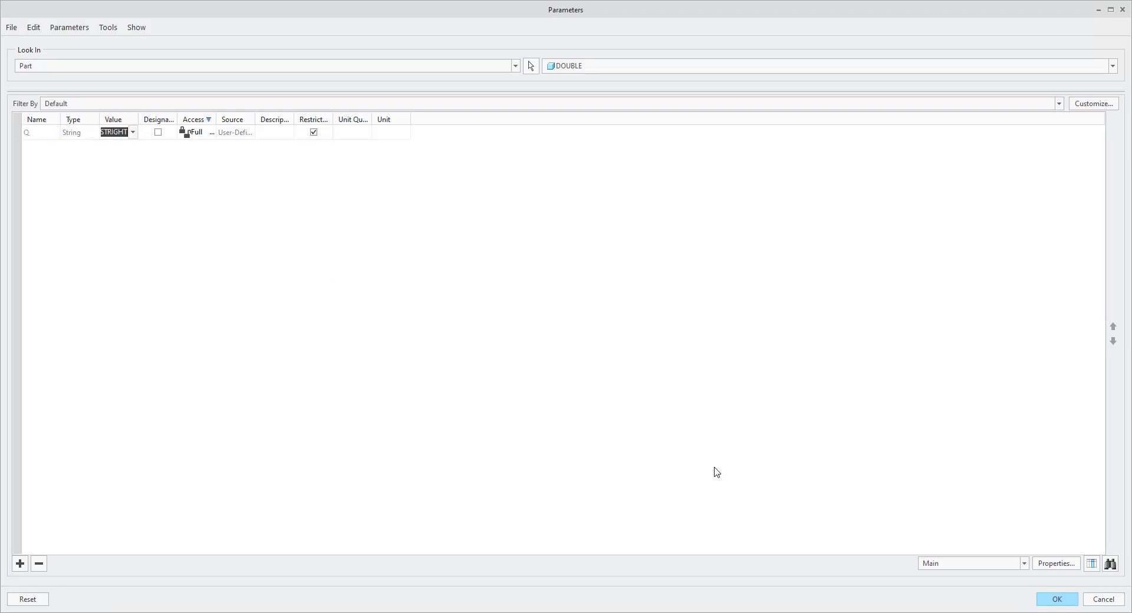
{"action": "left_click", "coordinate": [1071, 604]}
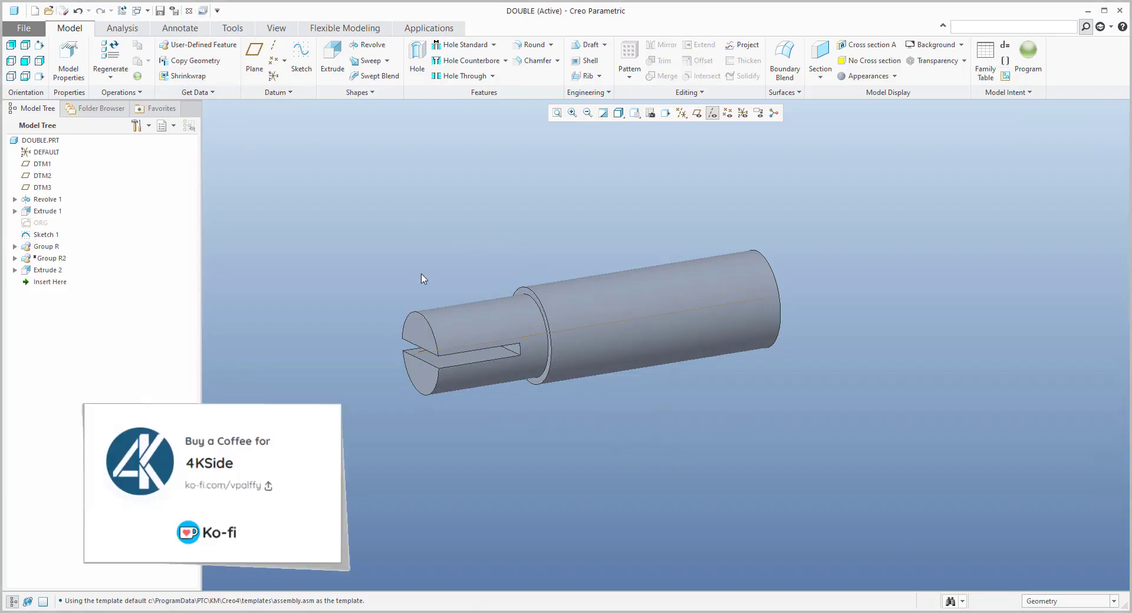
{"action": "left_click", "coordinate": [188, 11]}
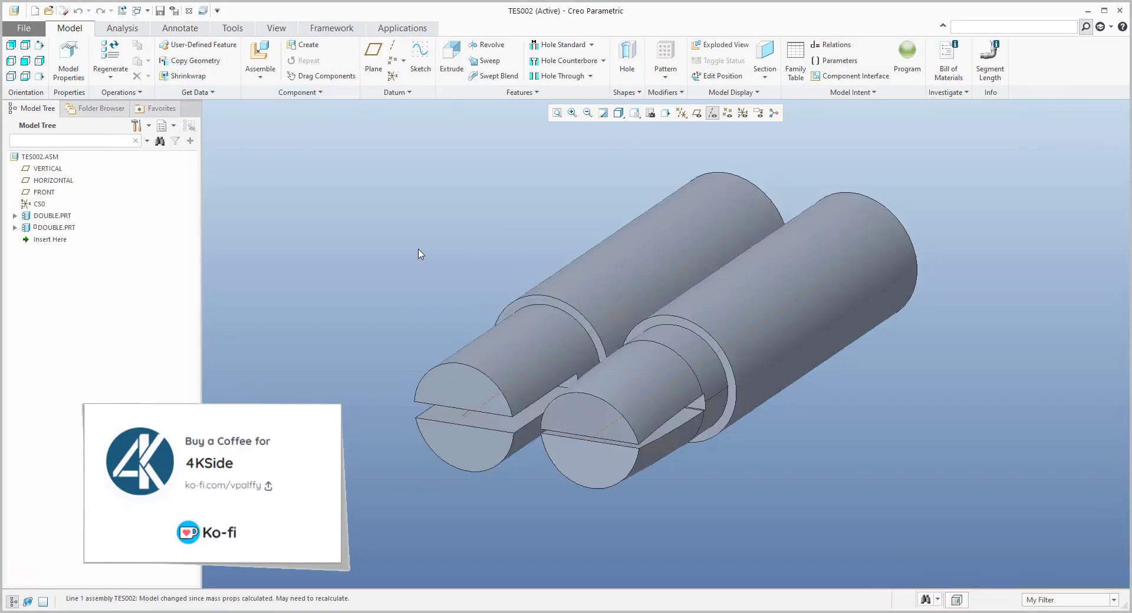
{"action": "scroll", "coordinate": [414, 244], "scroll_direction": "up", "scroll_amount": 2}
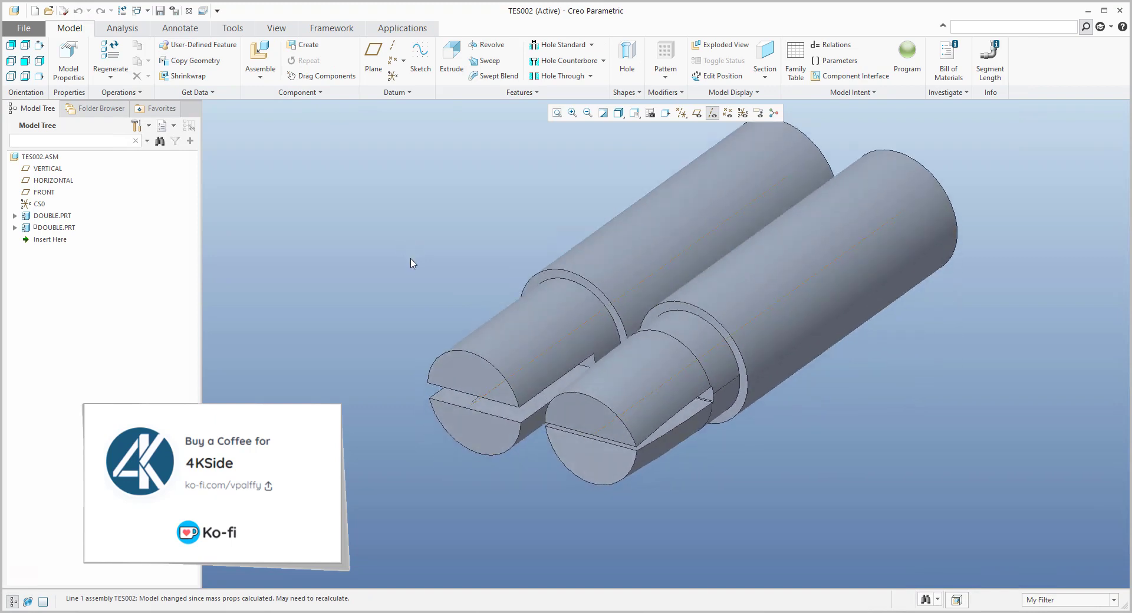